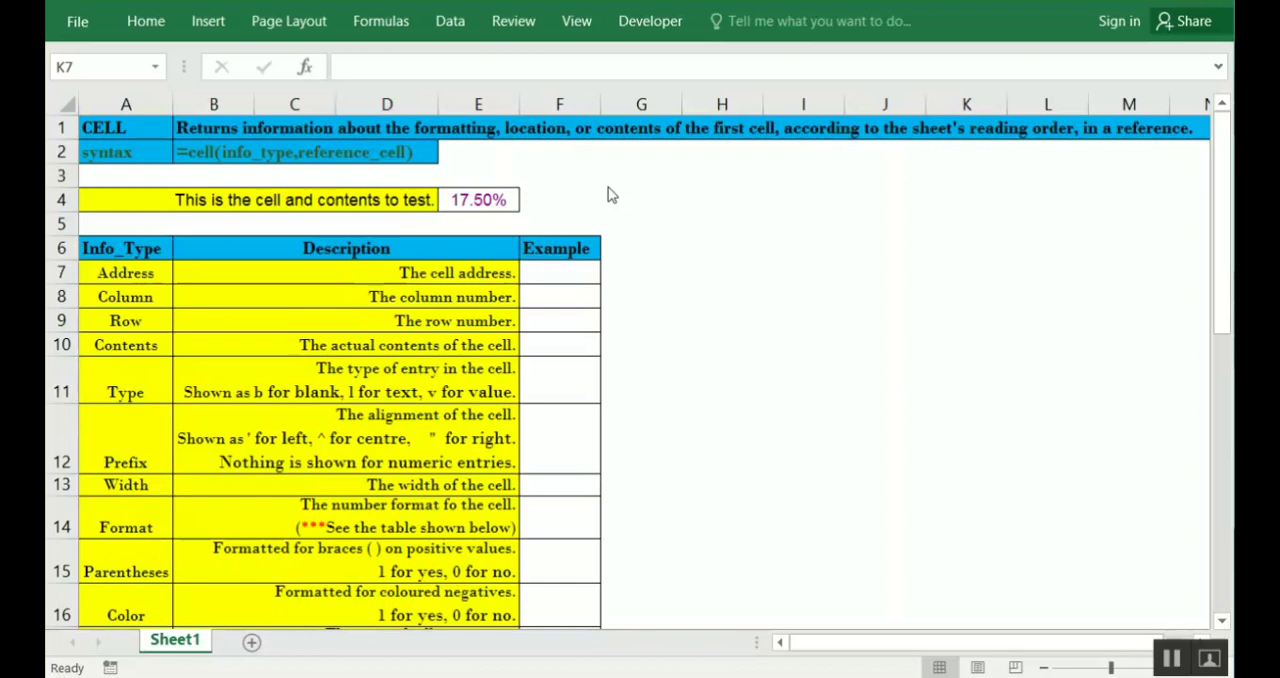
Read the CELL function description in B1 and examine the info_type options offered for a trial CELL formula in H7, discarding the formula
click(566, 131)
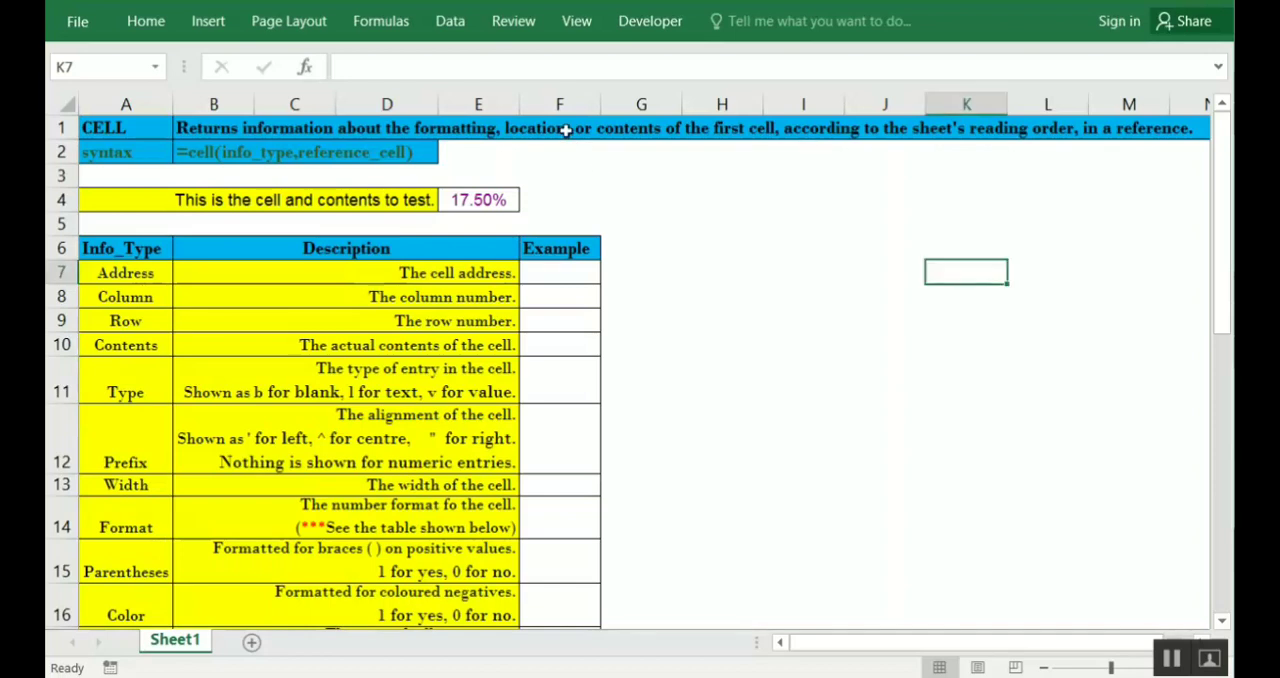
click(566, 131)
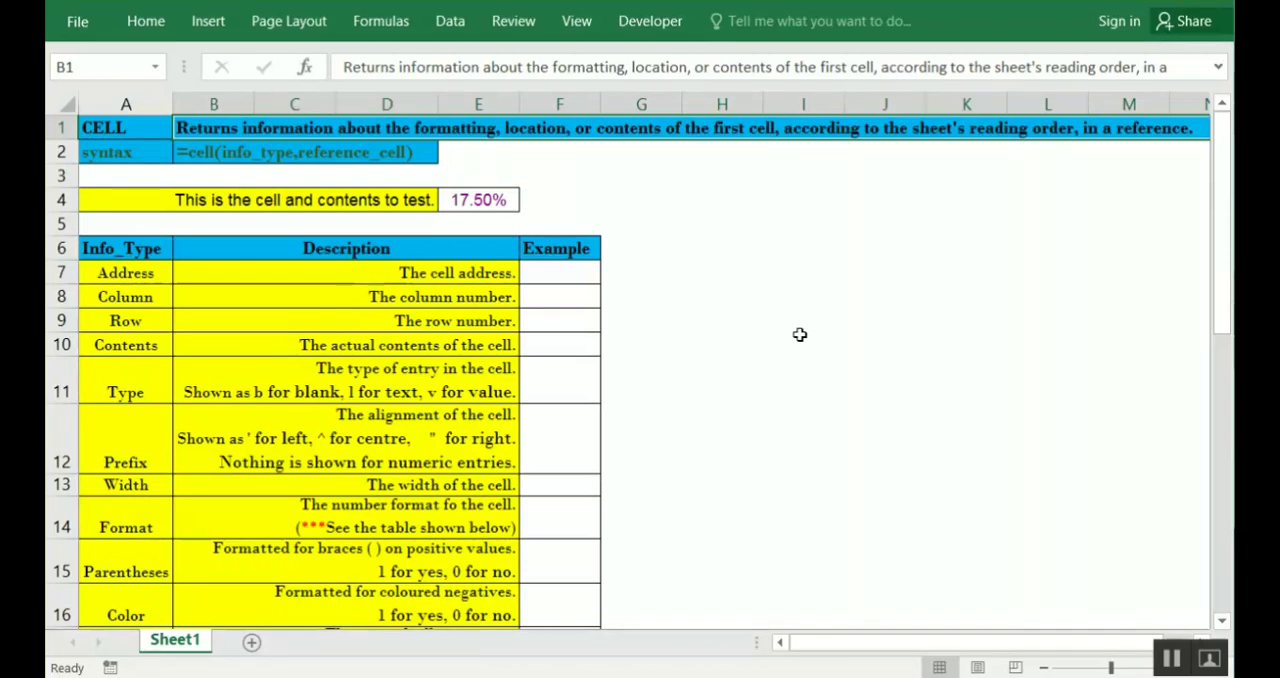
click(709, 282)
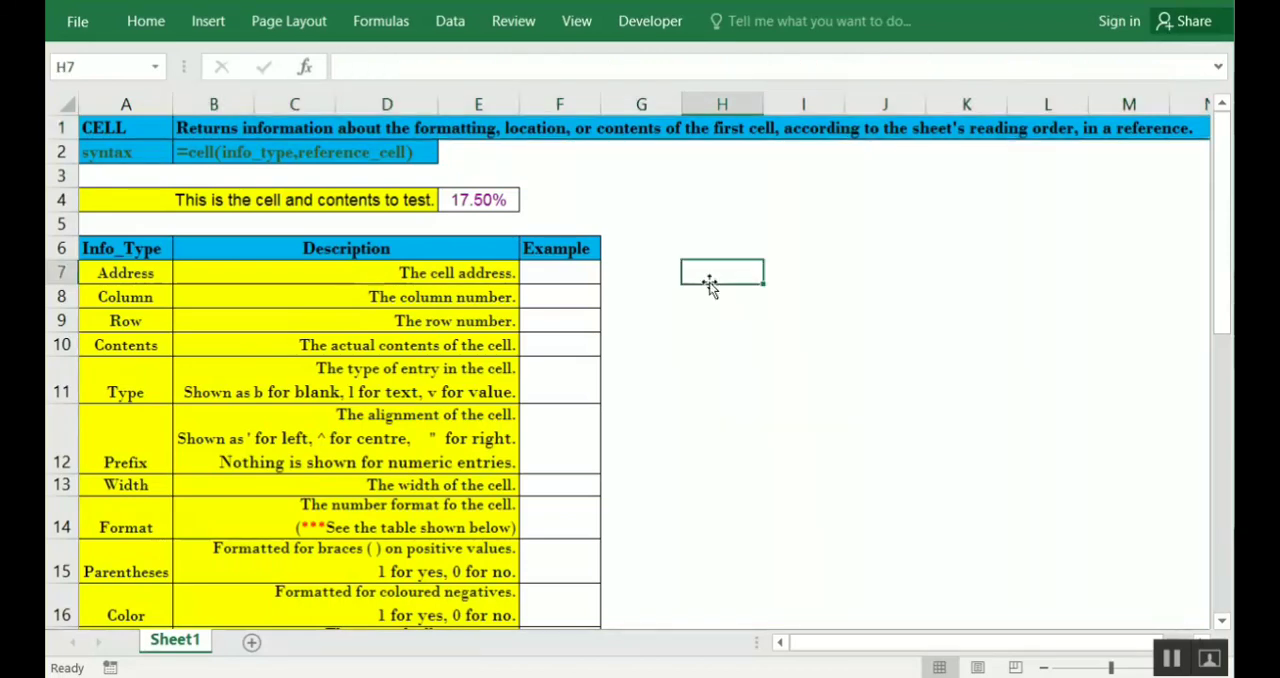
text(=cell)
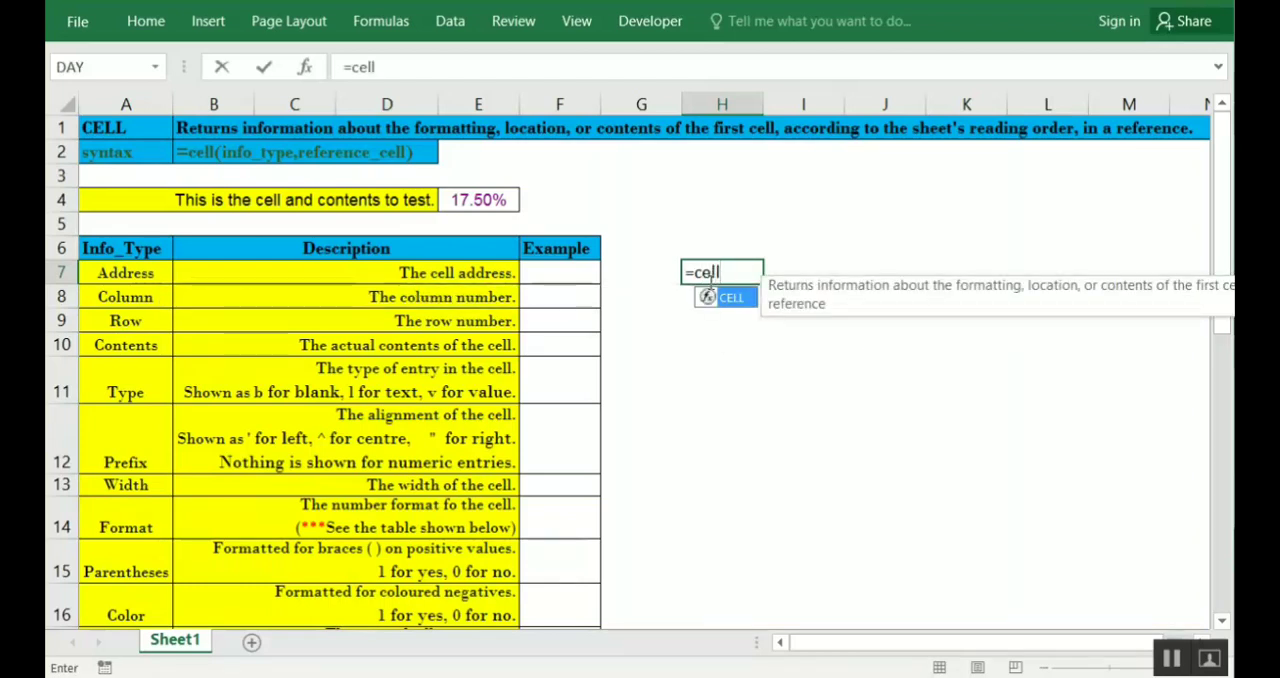
key(Tab)
key(Down)
key(Down)
key(Down)
key(Down)
key(Down)
key(Down)
key(Down)
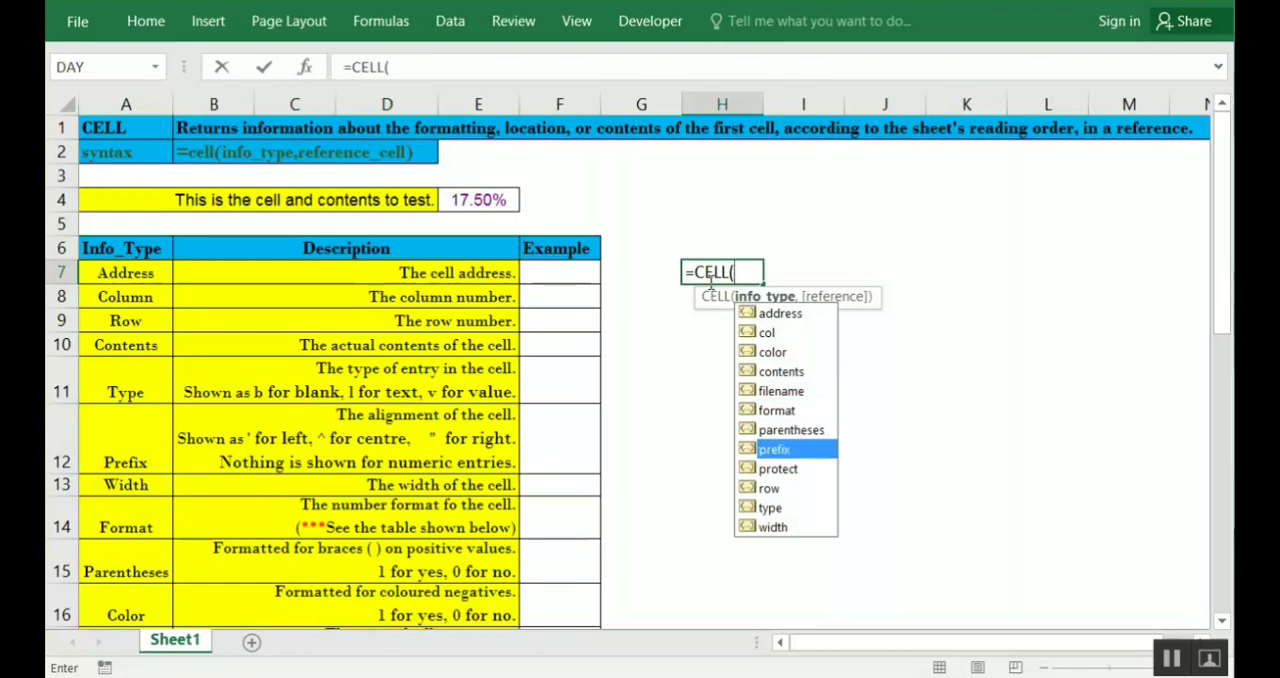
key(Escape)
key(Escape)
Review the info types listed in A7:A18, the adjoining Example column and the test cell E4
key(Left)
key(Home)
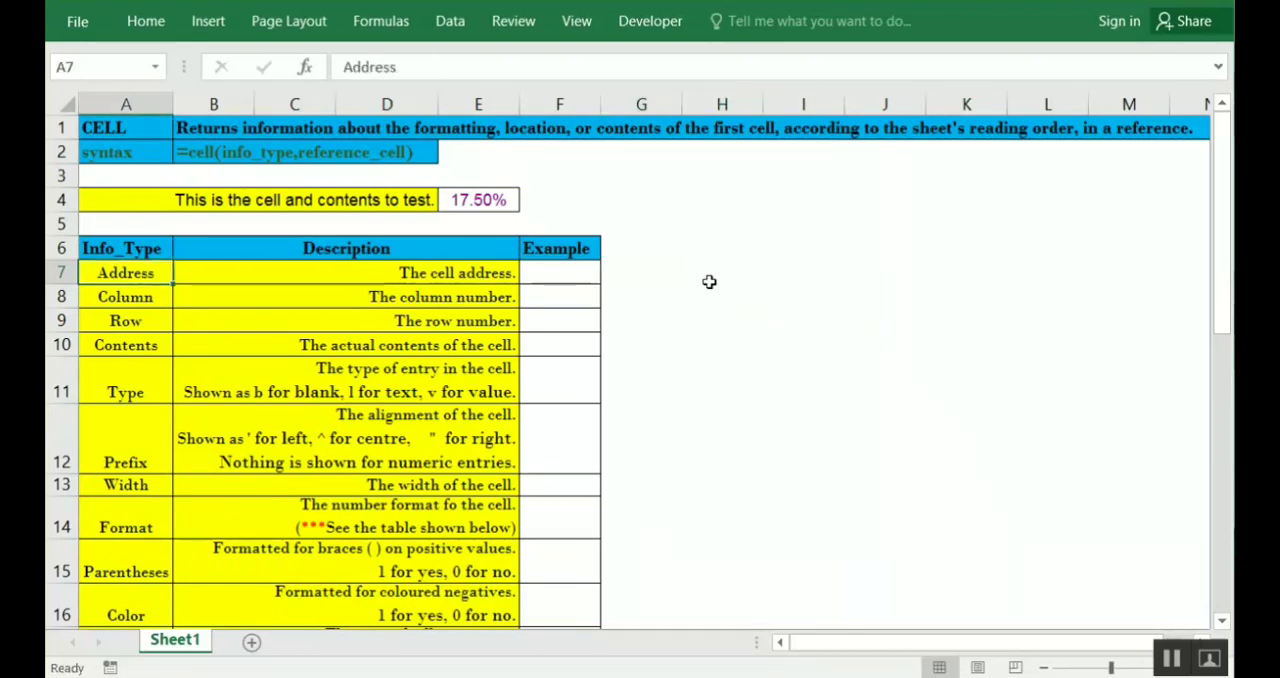
key(Up)
key(Down)
key(ctrl+shift+Down)
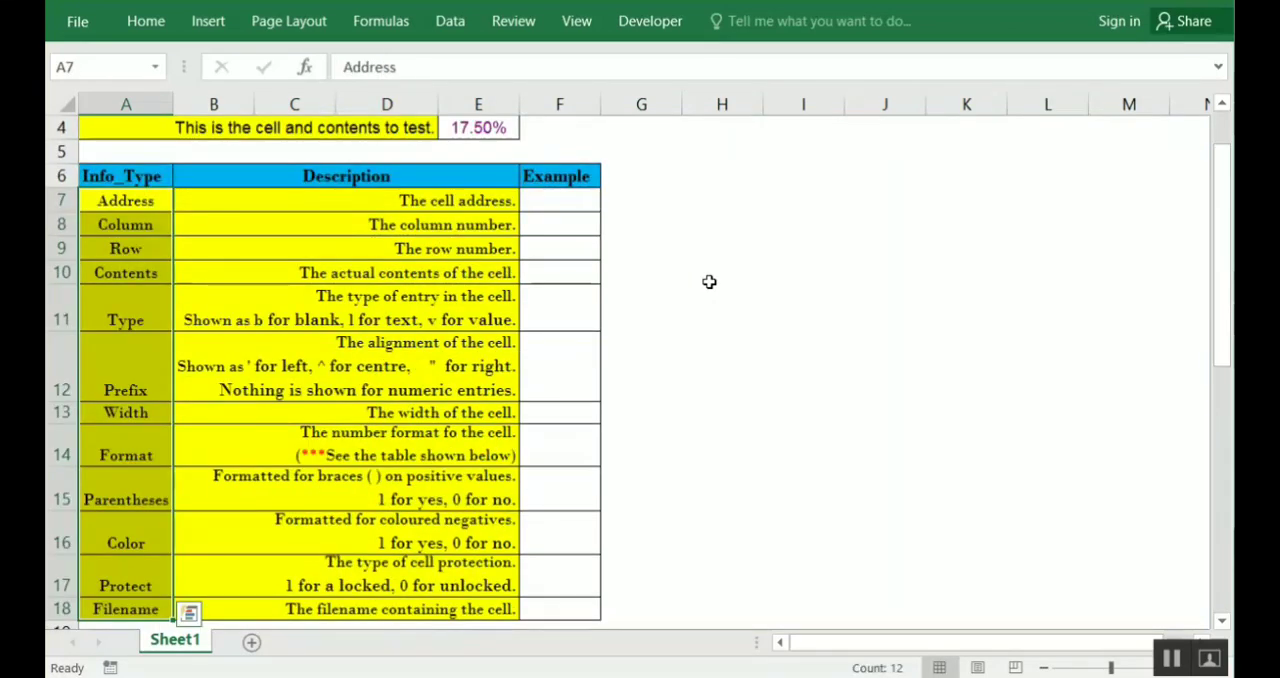
key(Up)
key(Down)
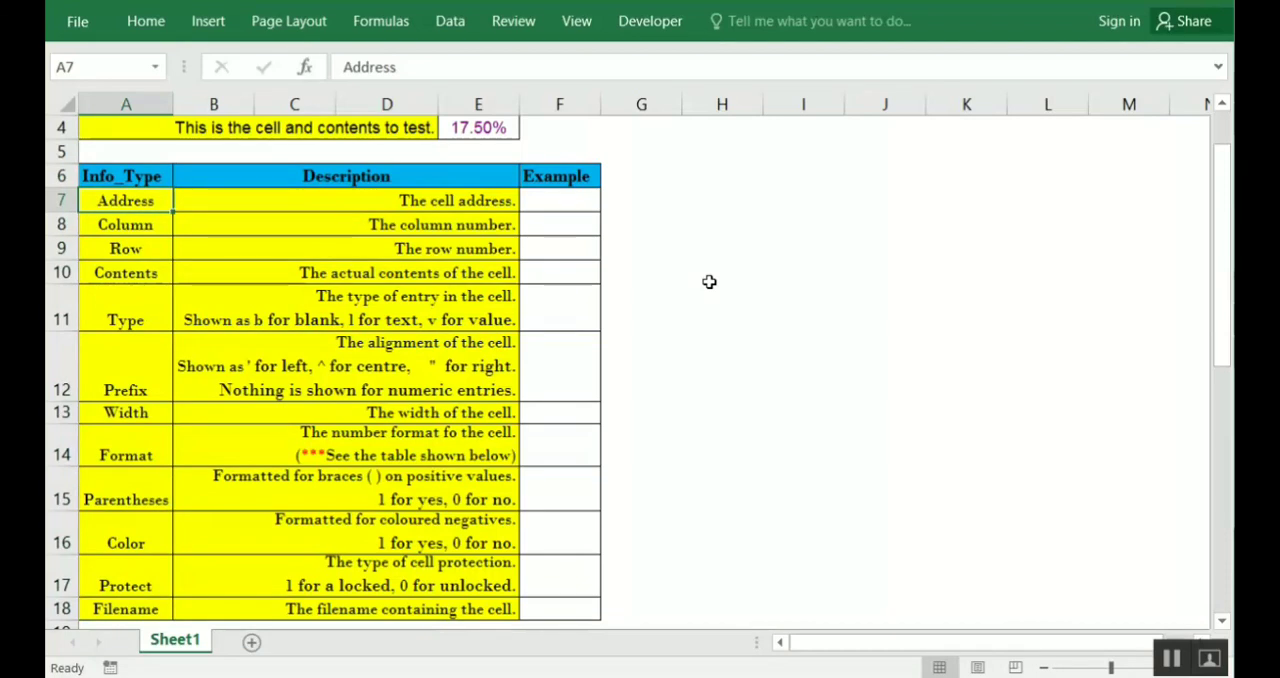
key(Right)
key(Right)
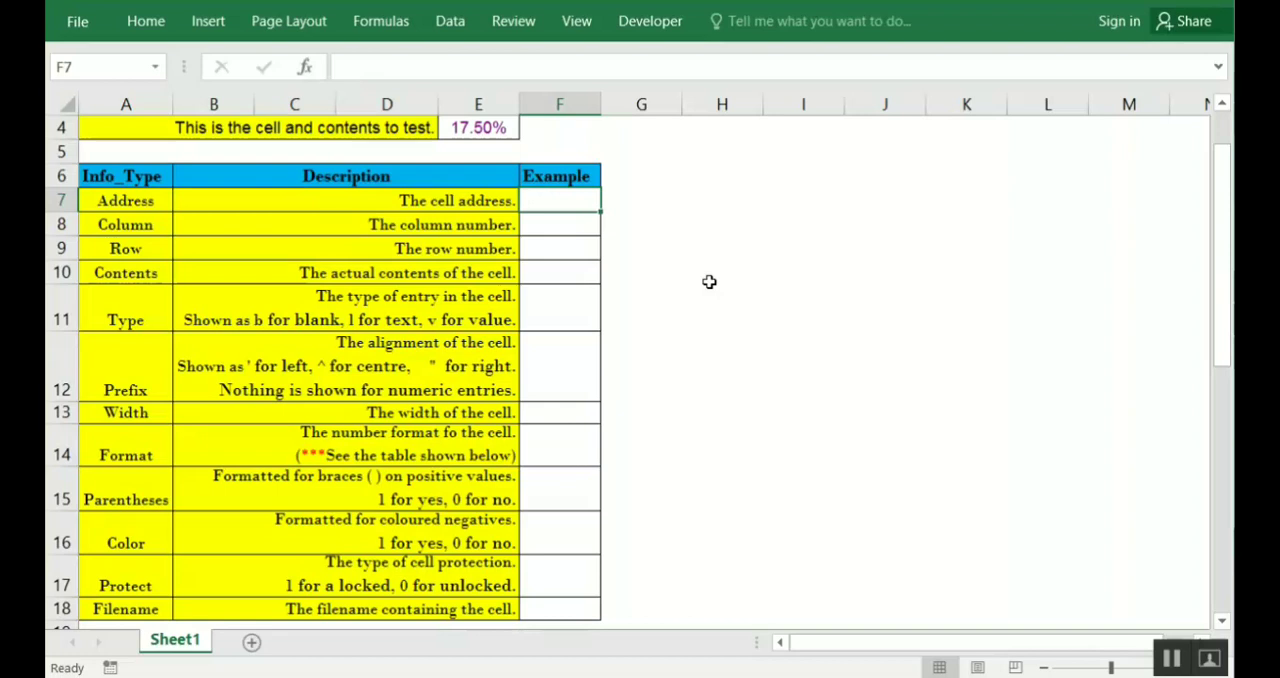
click(484, 128)
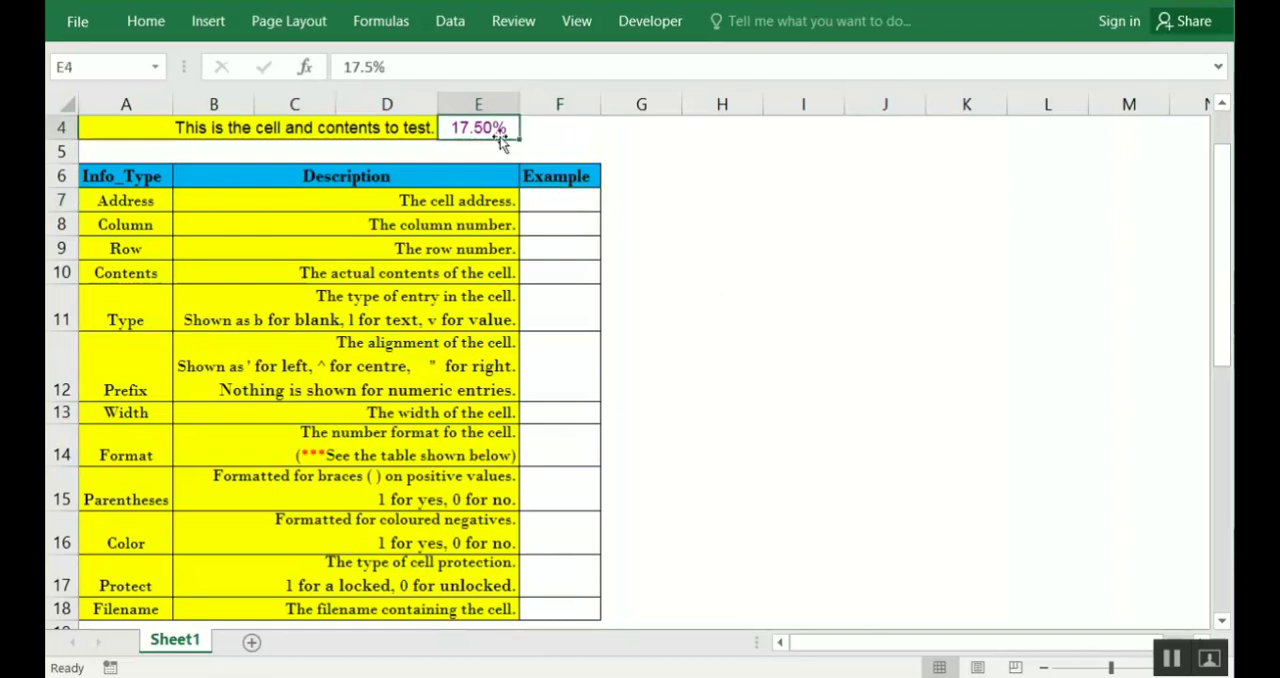
Enter =CELL("address",E4) in F7 as the Address example and check the entered formula
click(591, 197)
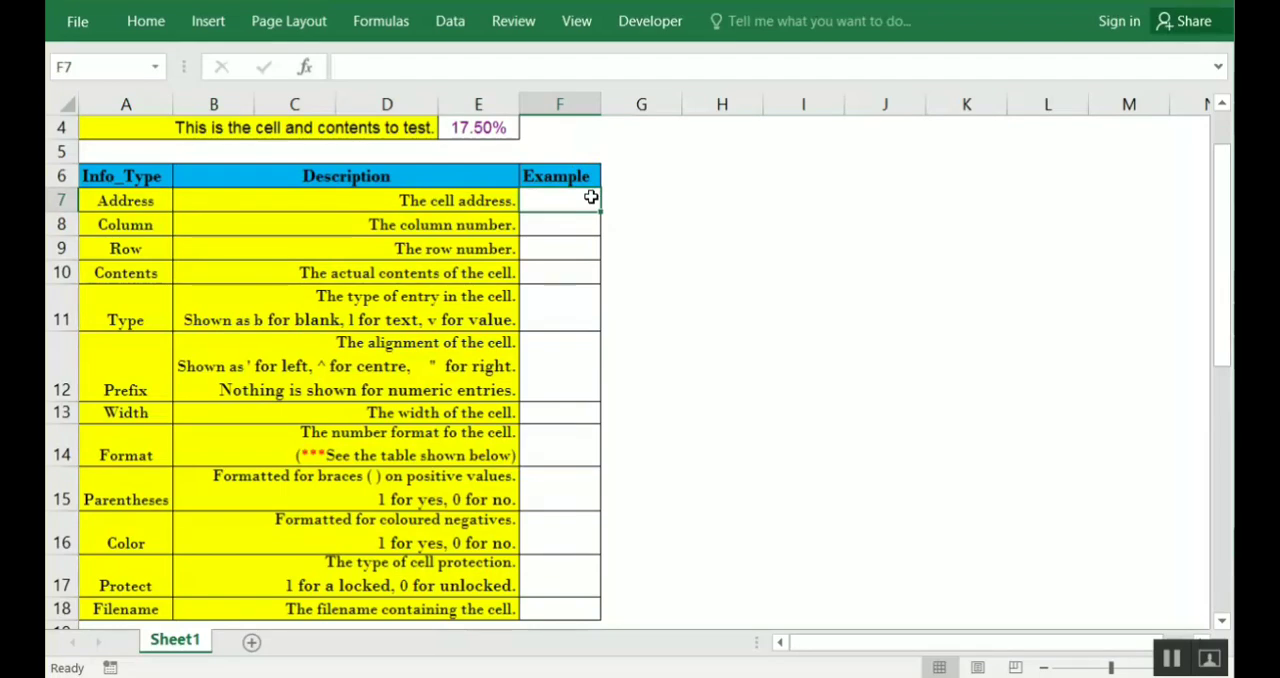
text(=)
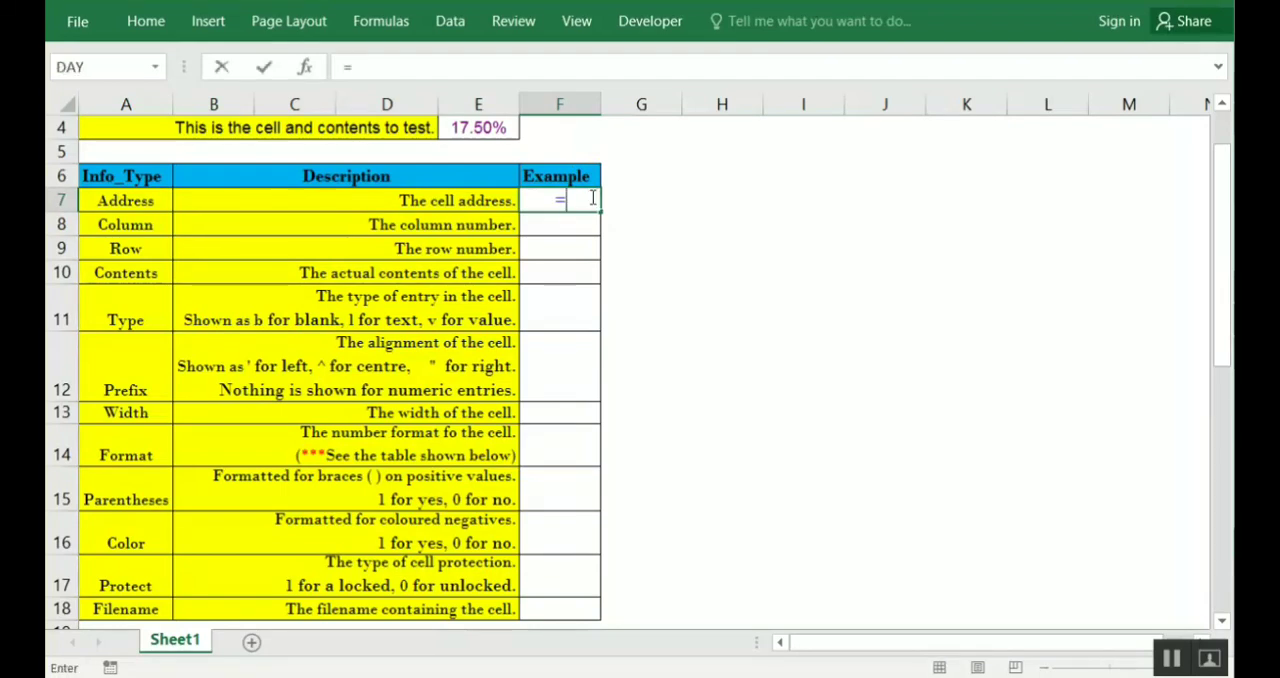
text(cell)
key(Tab)
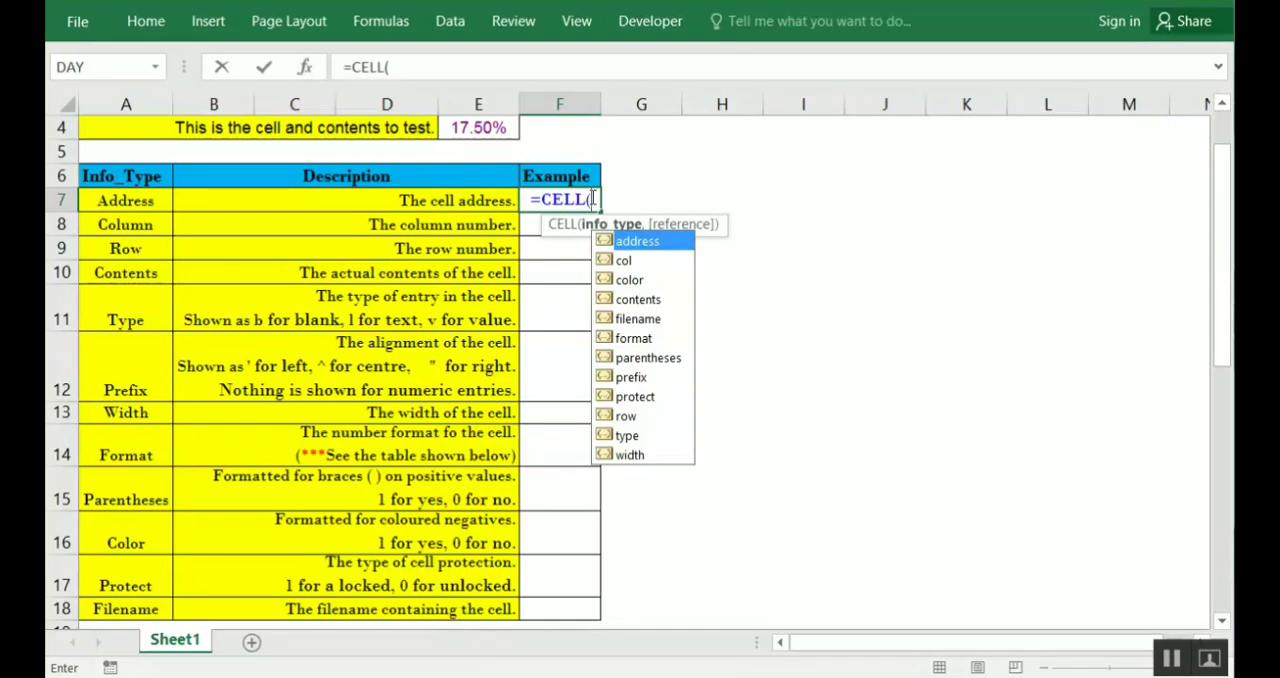
key(Tab)
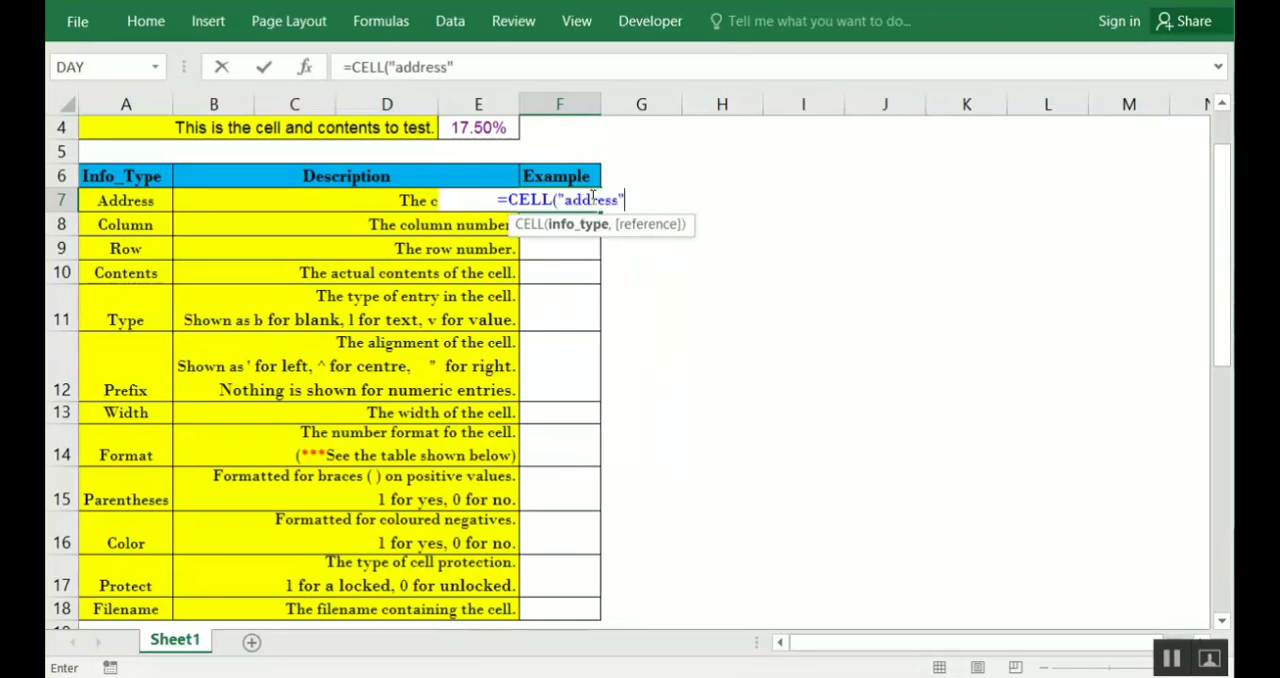
text(,)
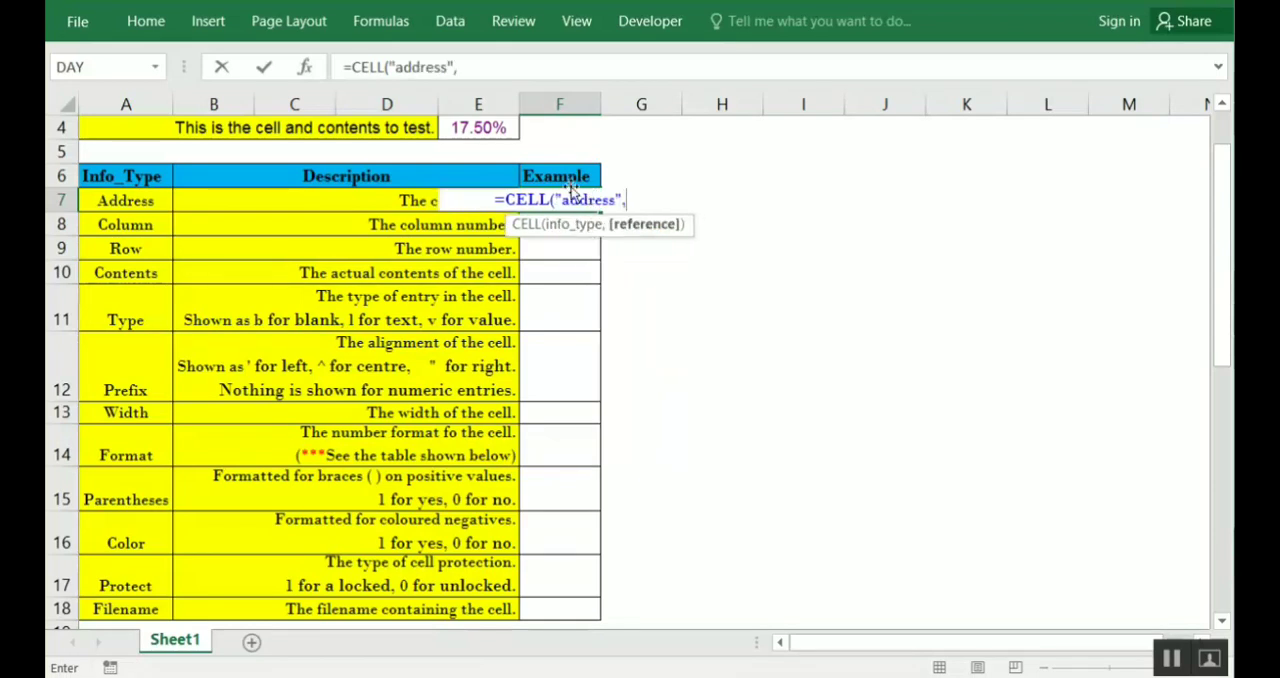
click(503, 128)
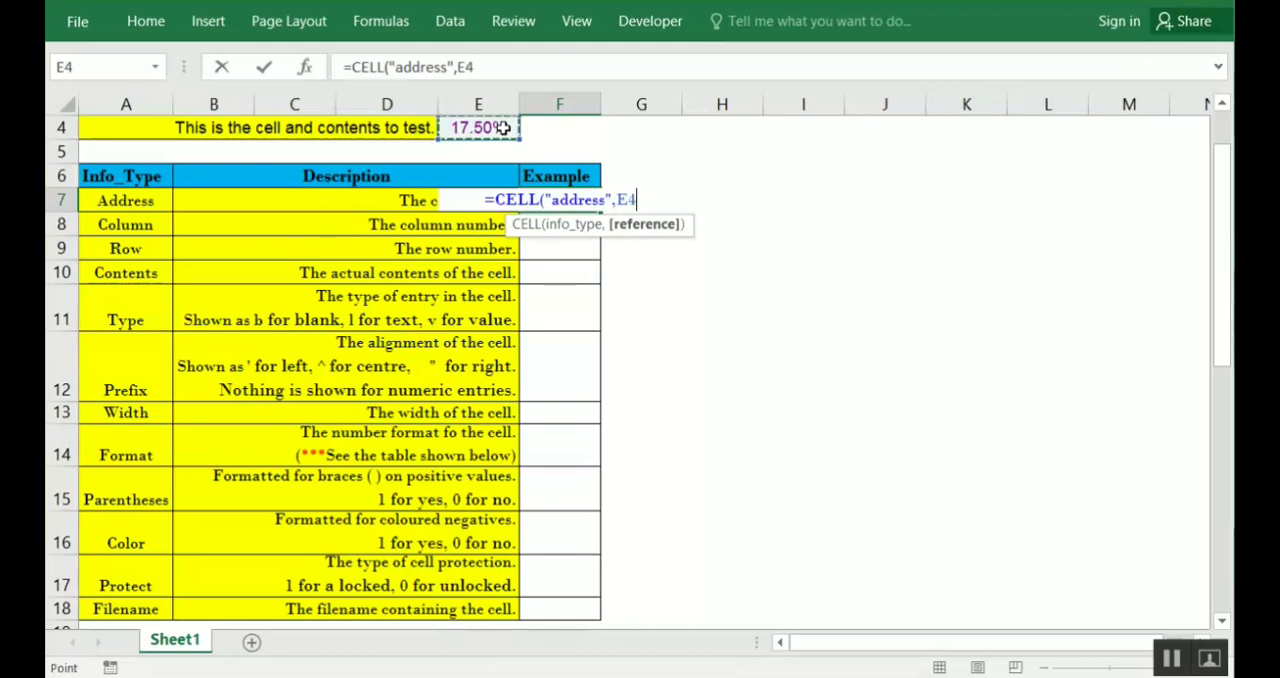
text())
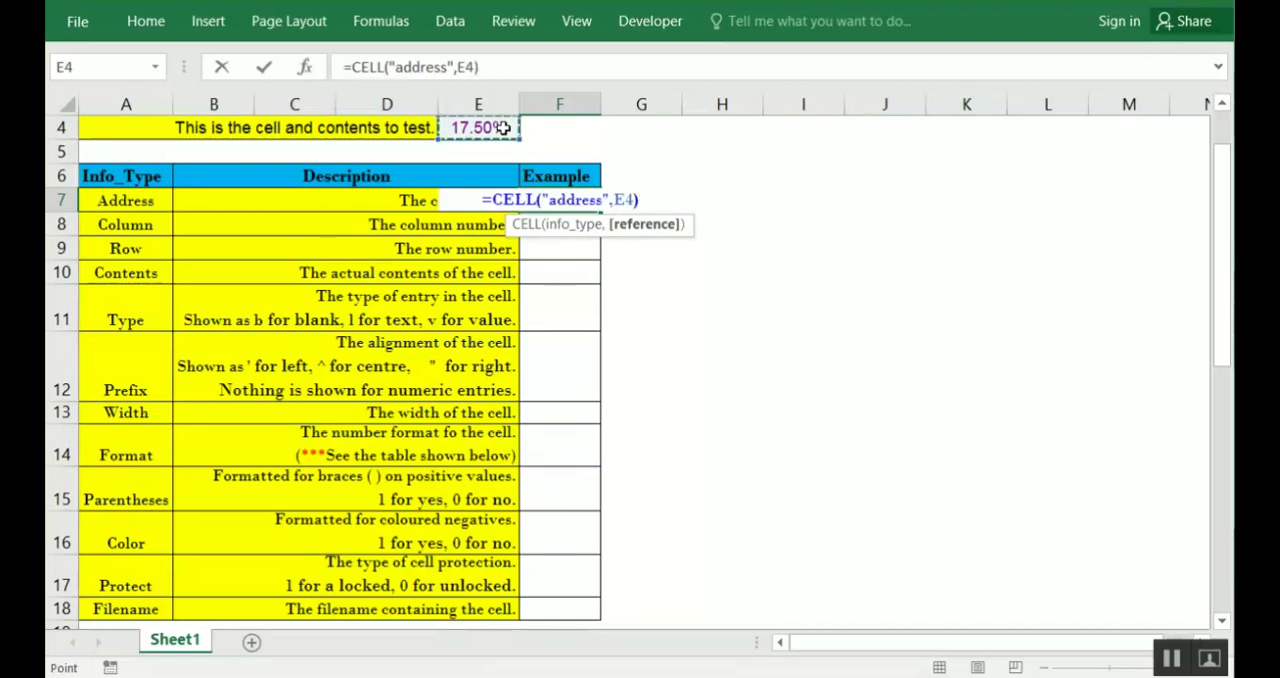
key(Return)
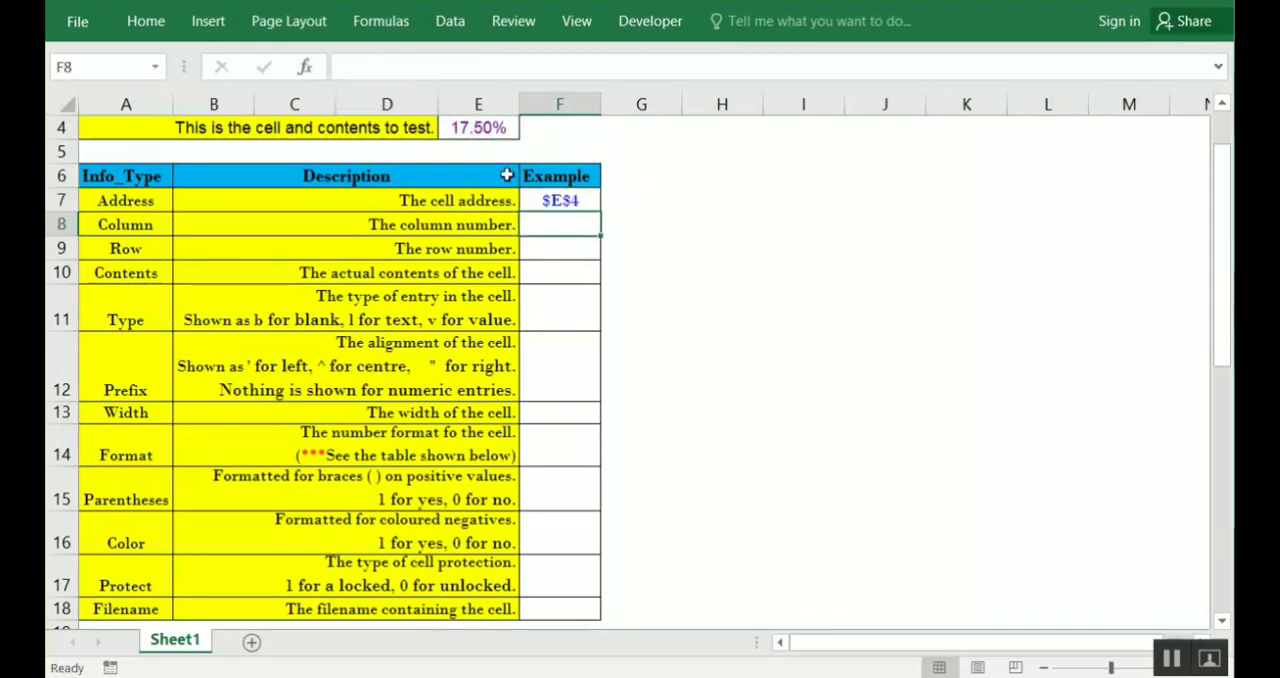
click(572, 202)
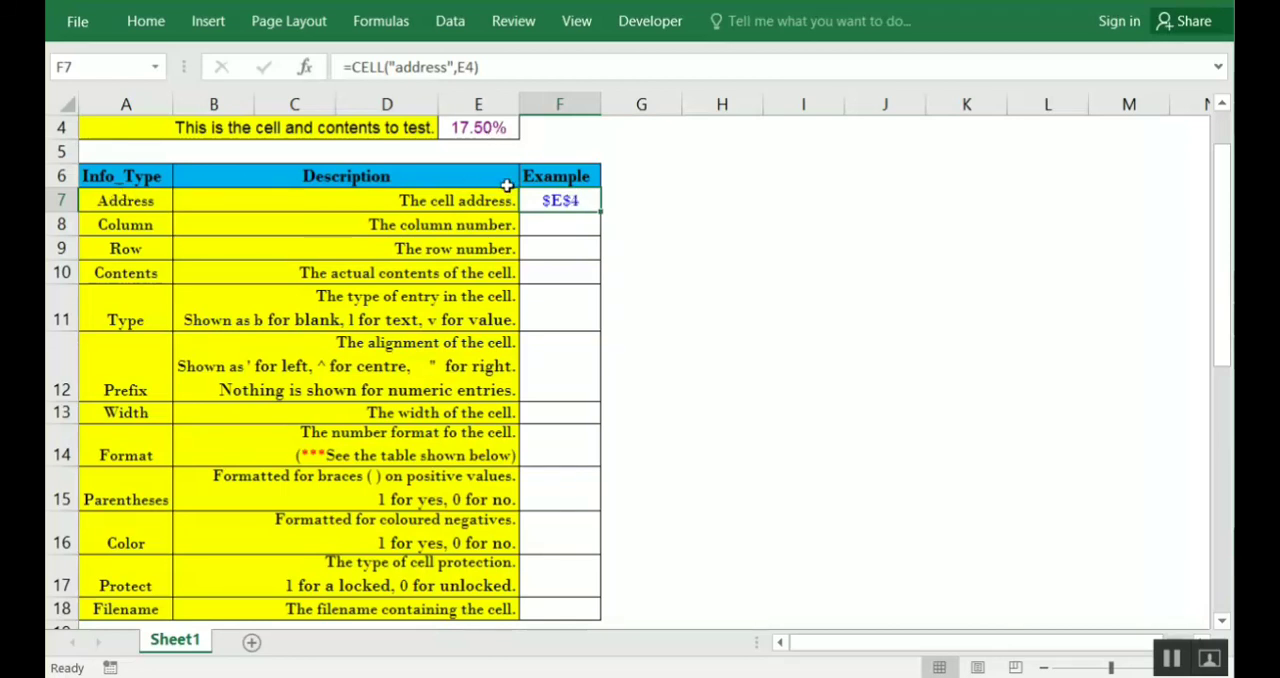
Enter =CELL("col",E4) in F8 as the Column example and check the entered formula
click(557, 224)
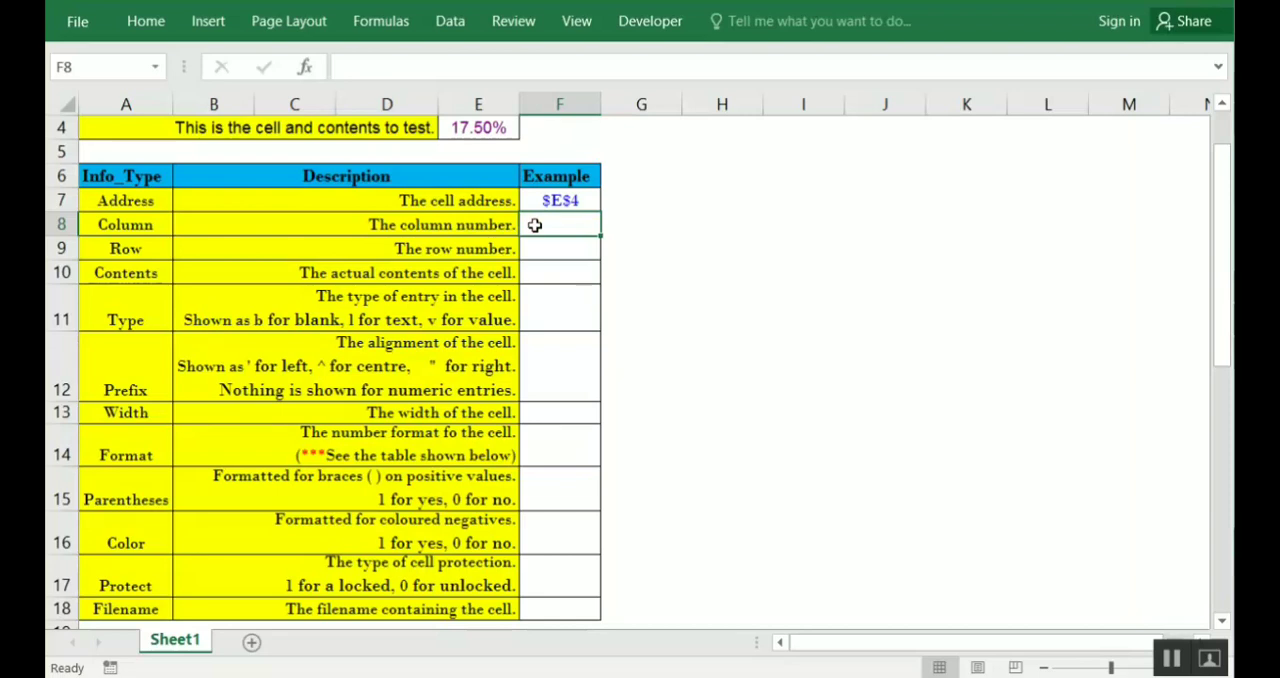
text(=cell)
key(Tab)
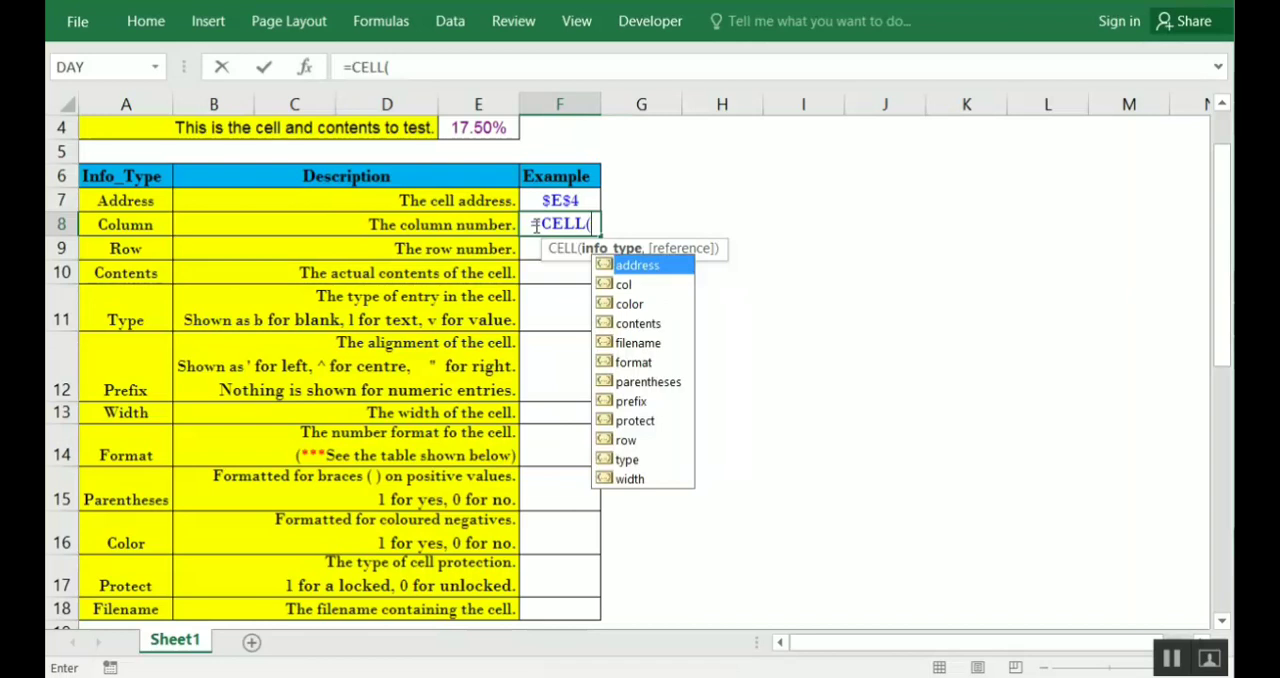
key(Down)
key(Tab)
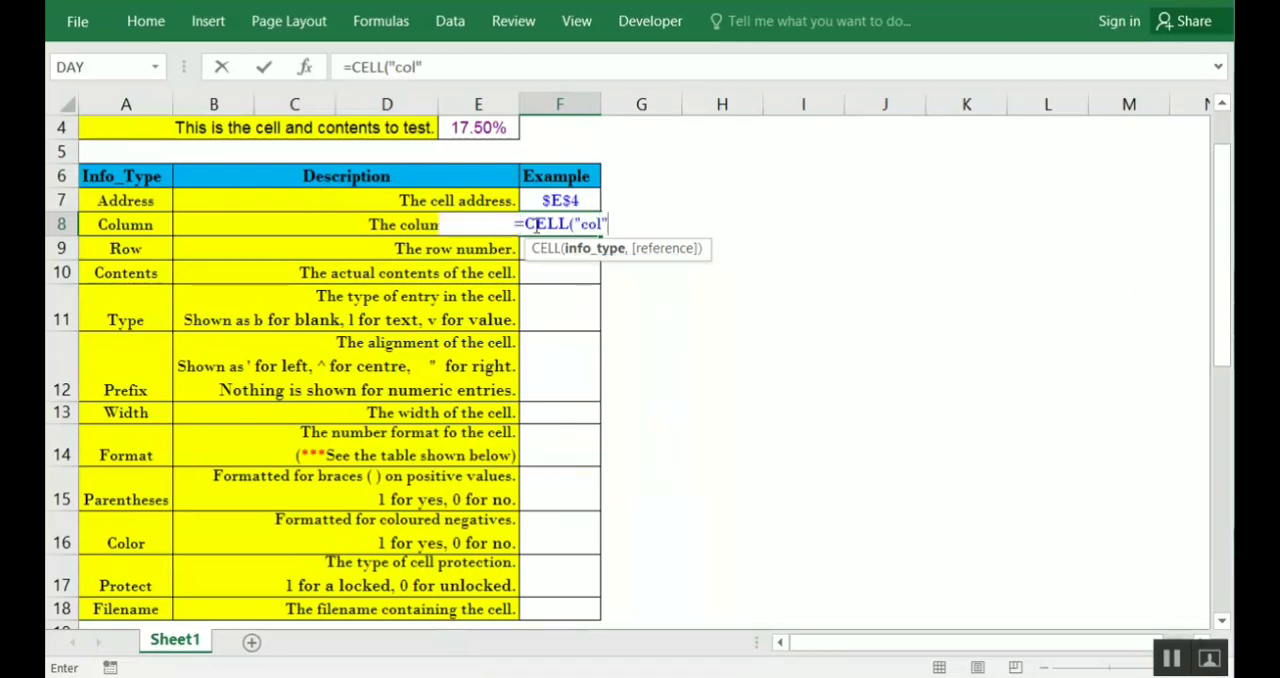
text(,)
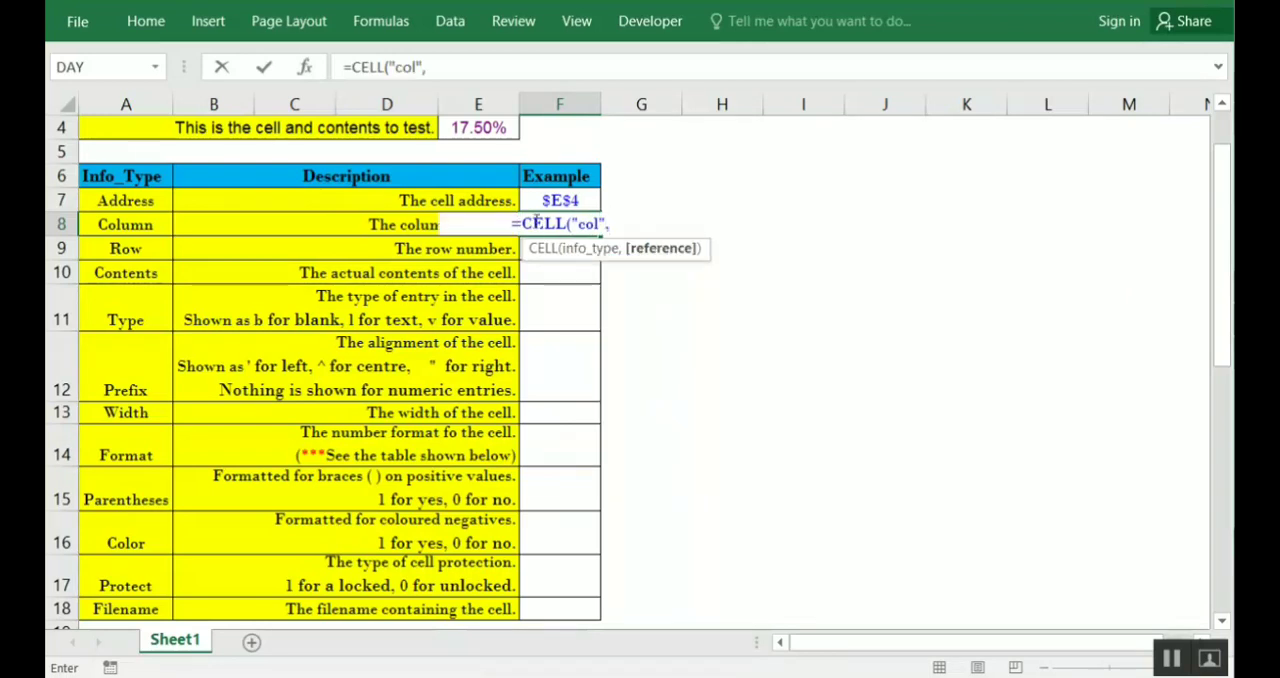
click(502, 131)
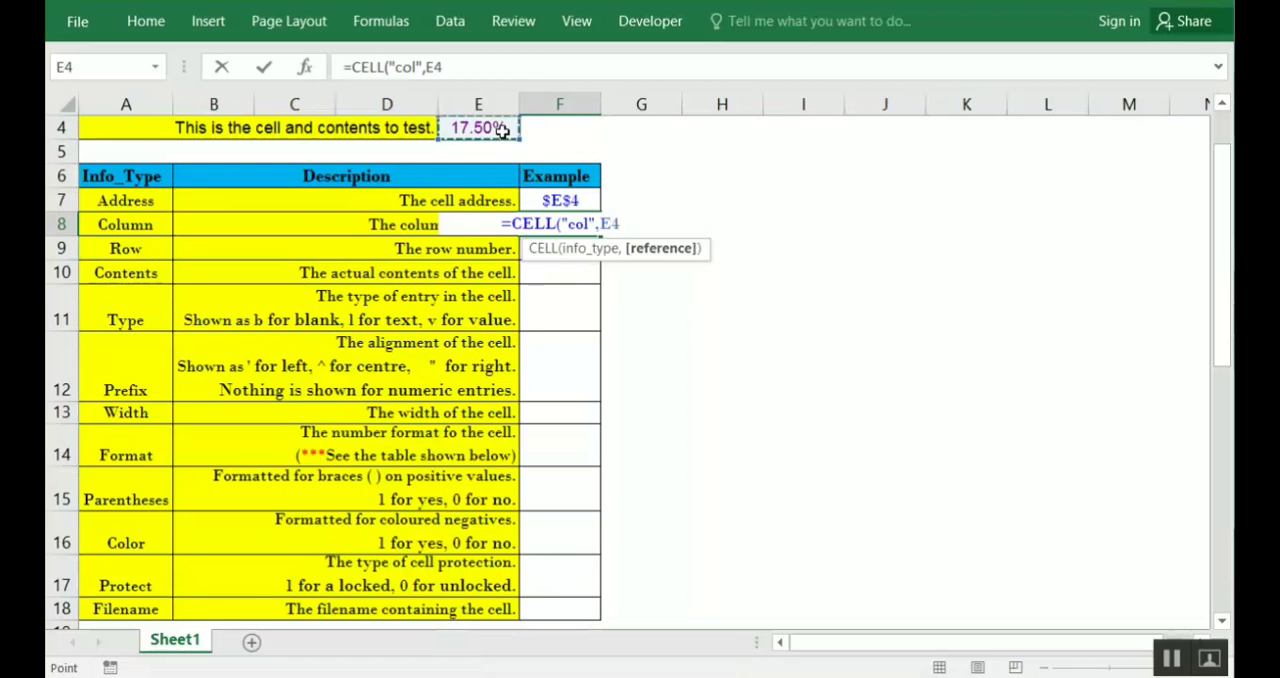
text())
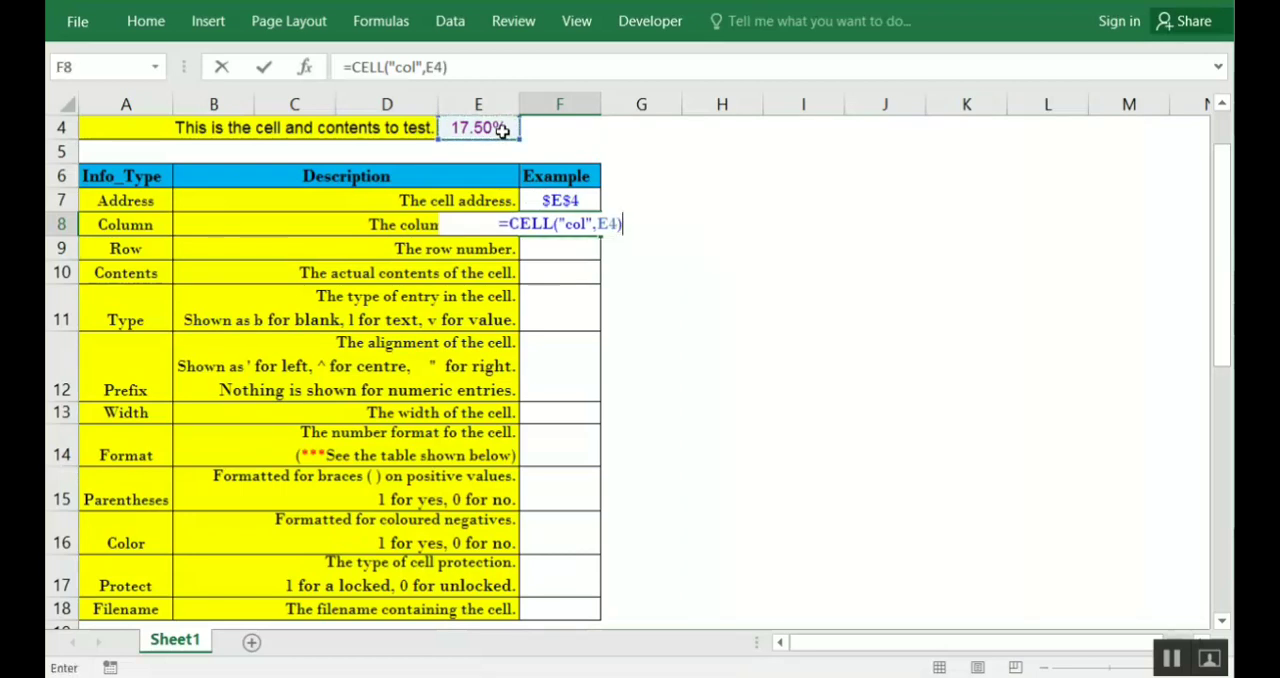
key(Return)
key(Up)
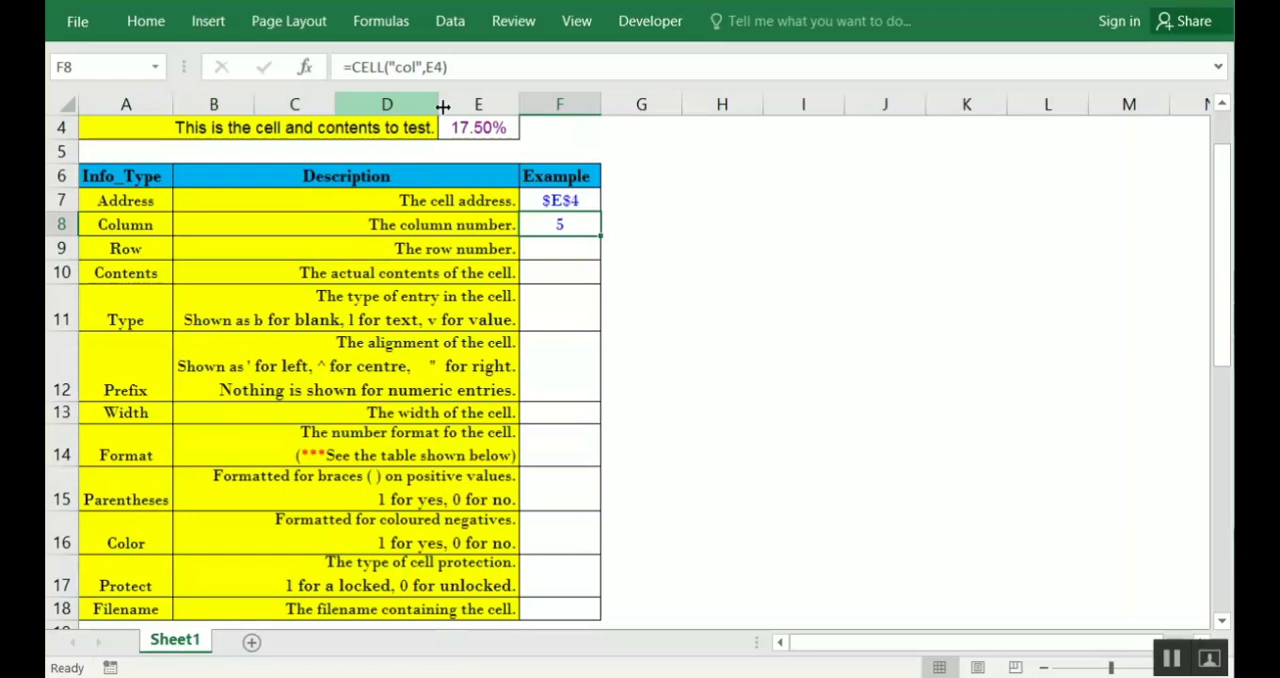
Enter =CELL("row",E4) in F9 as the Row example
click(568, 251)
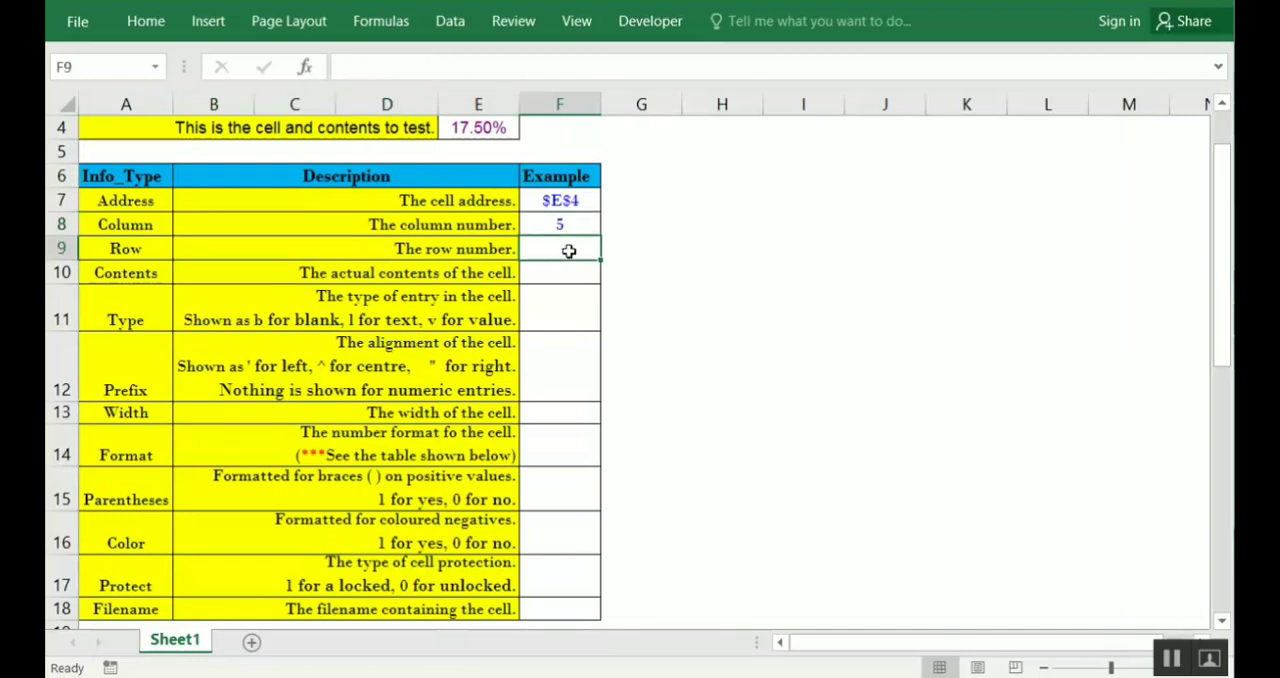
text(=)
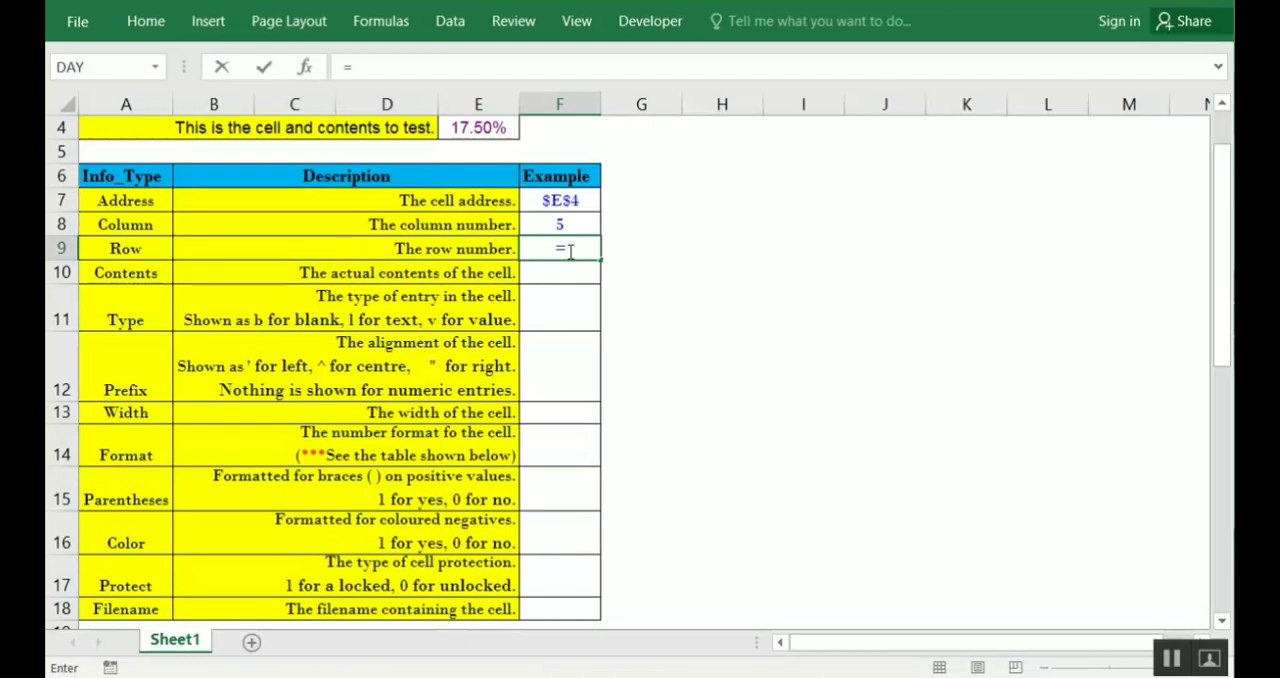
text(cell)
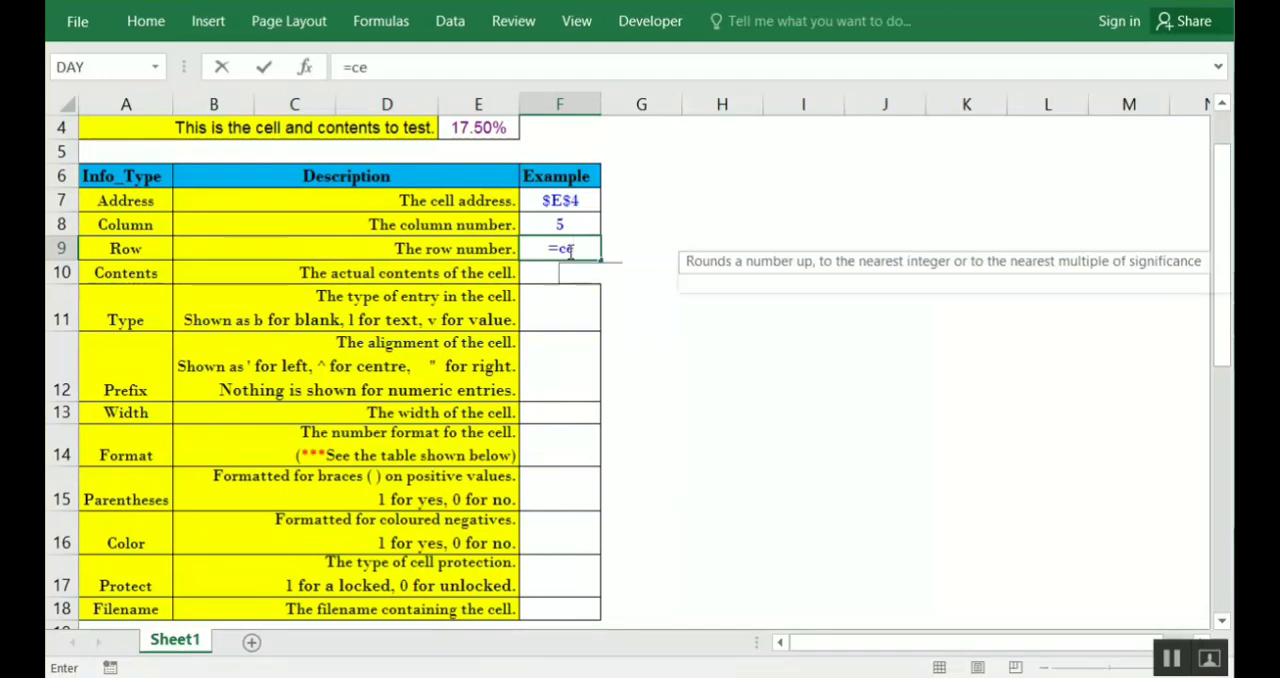
key(Tab)
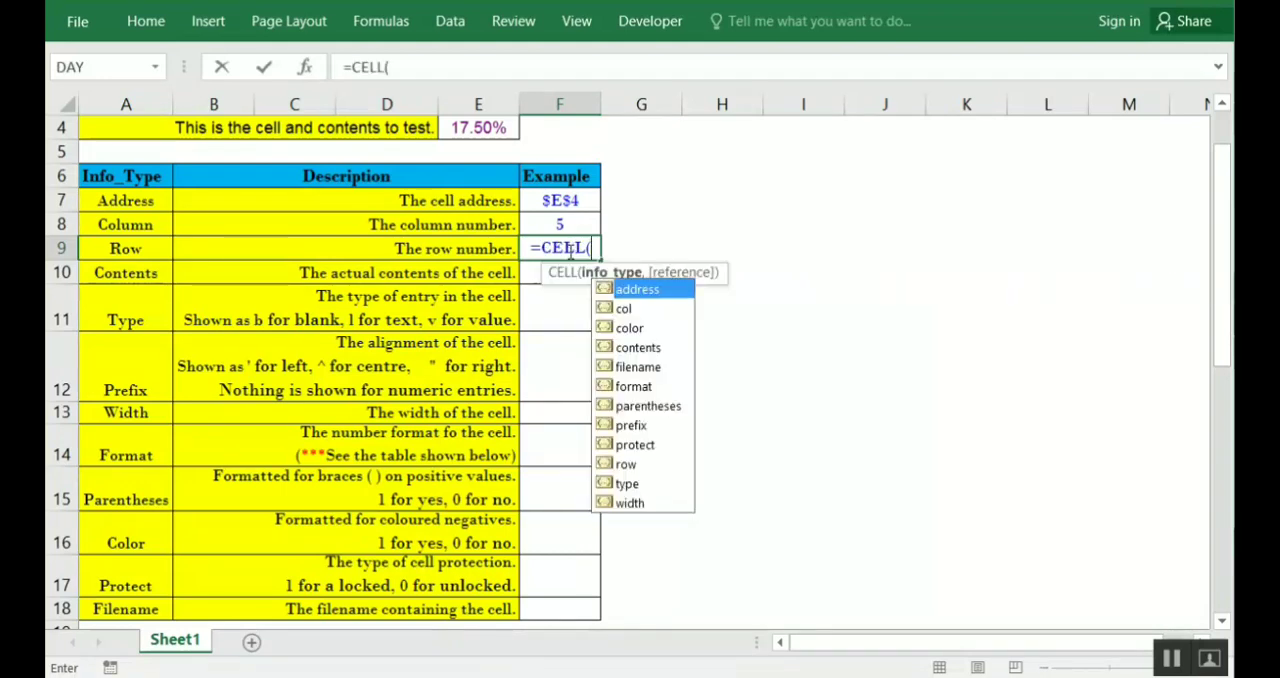
key(Down)
key(Down)
key(Down)
key(Down)
key(Down)
key(Down)
key(Down)
key(Down)
key(Down)
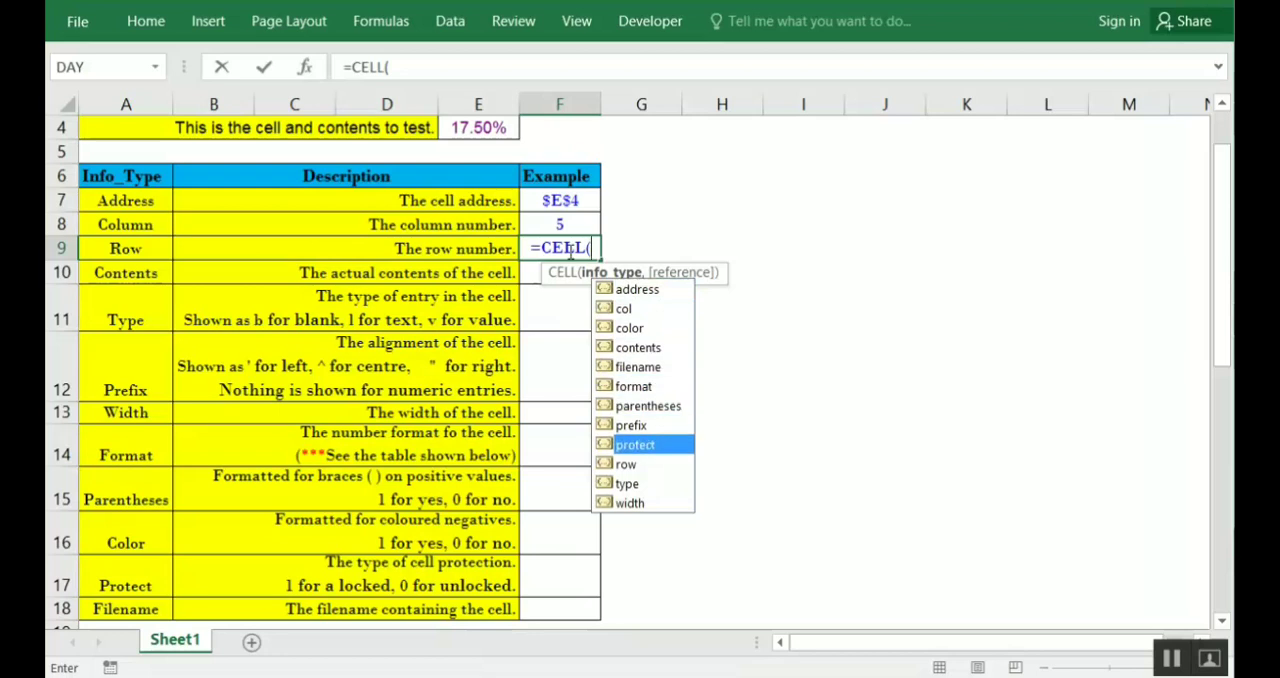
key(Tab)
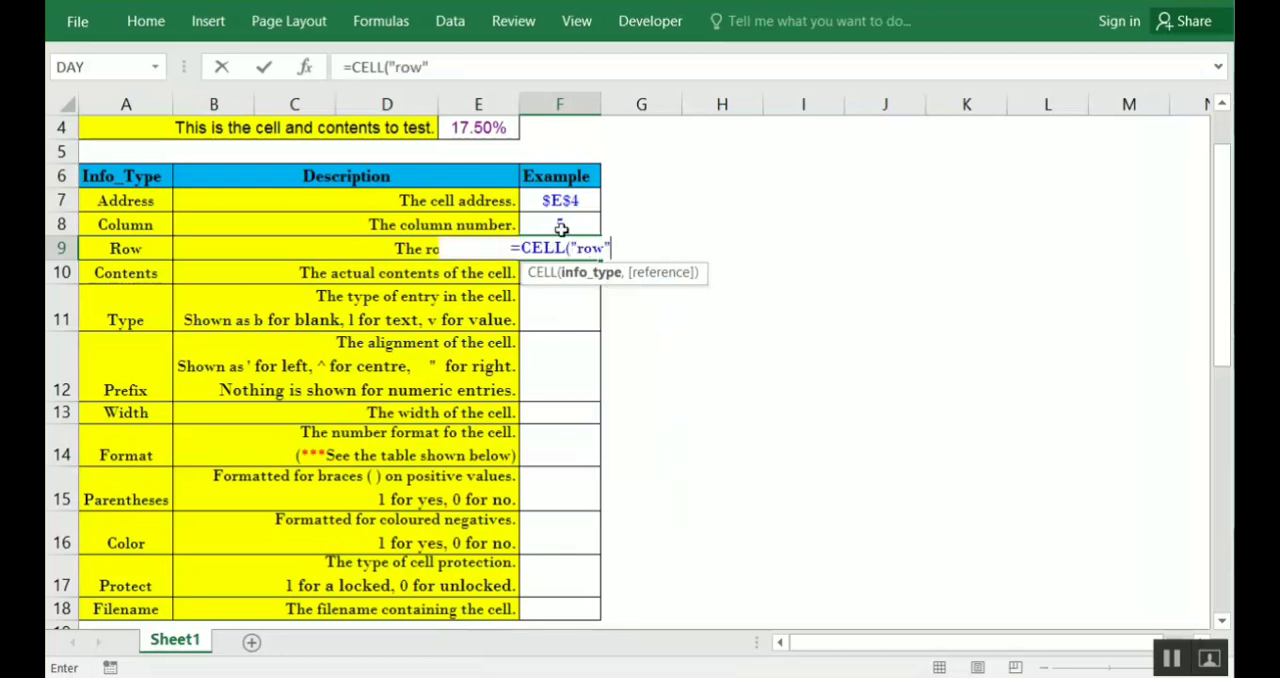
text(,)
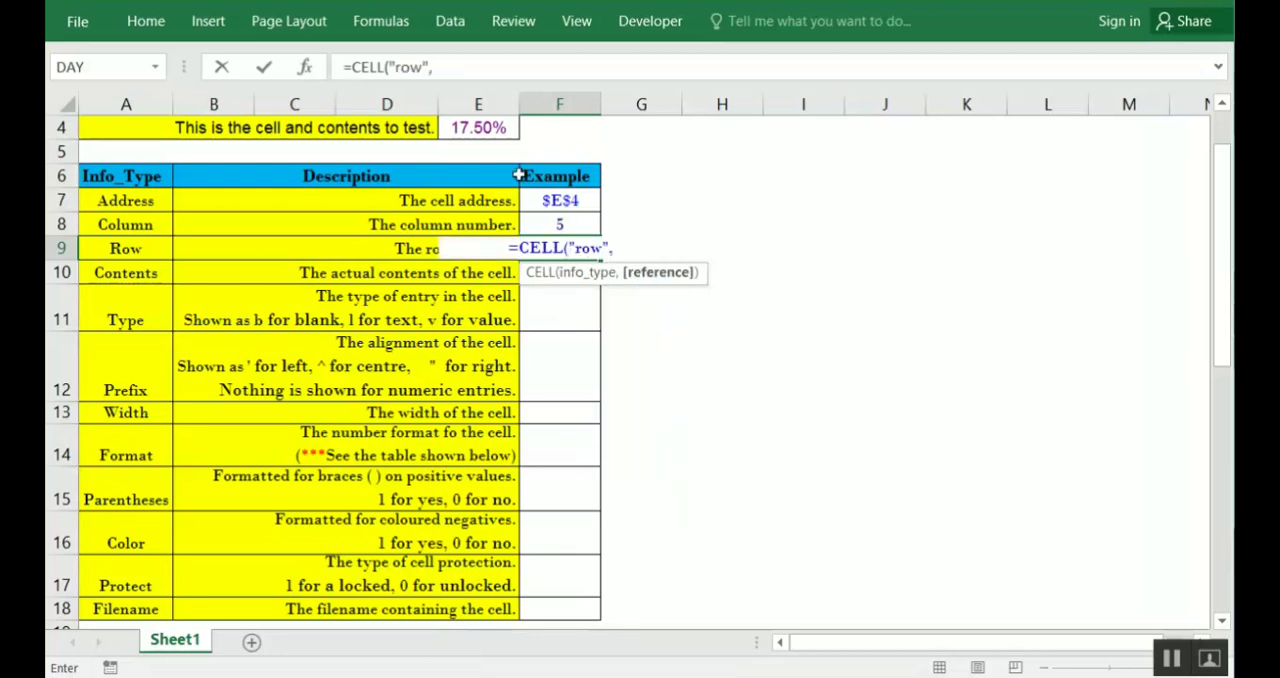
click(490, 128)
text())
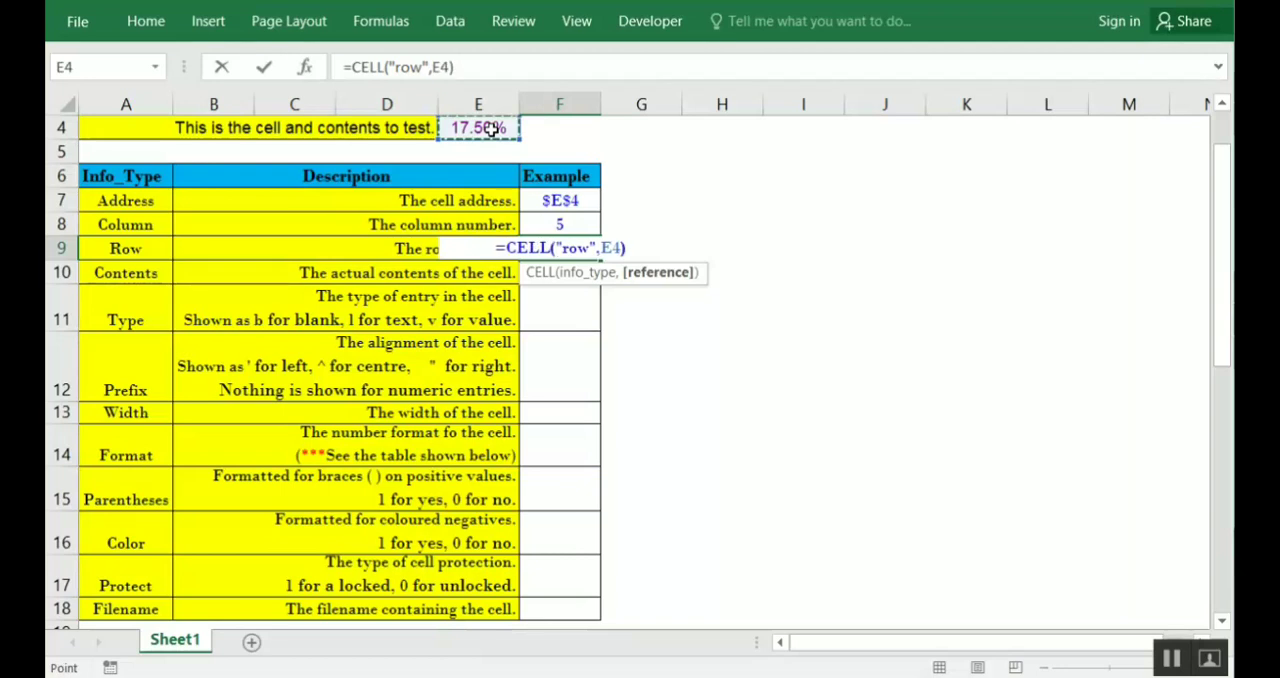
key(Return)
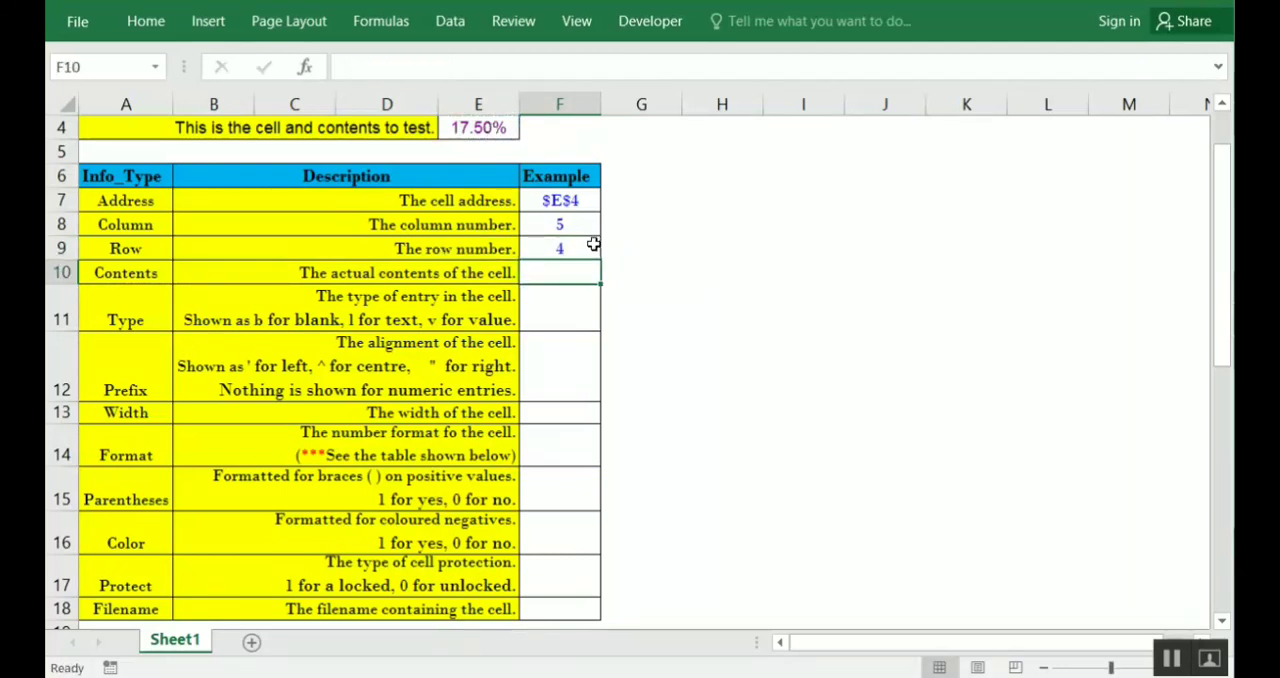
Check the Row formula in F9, and enter =CELL("contents",E4) in F10 as the Contents example
click(581, 246)
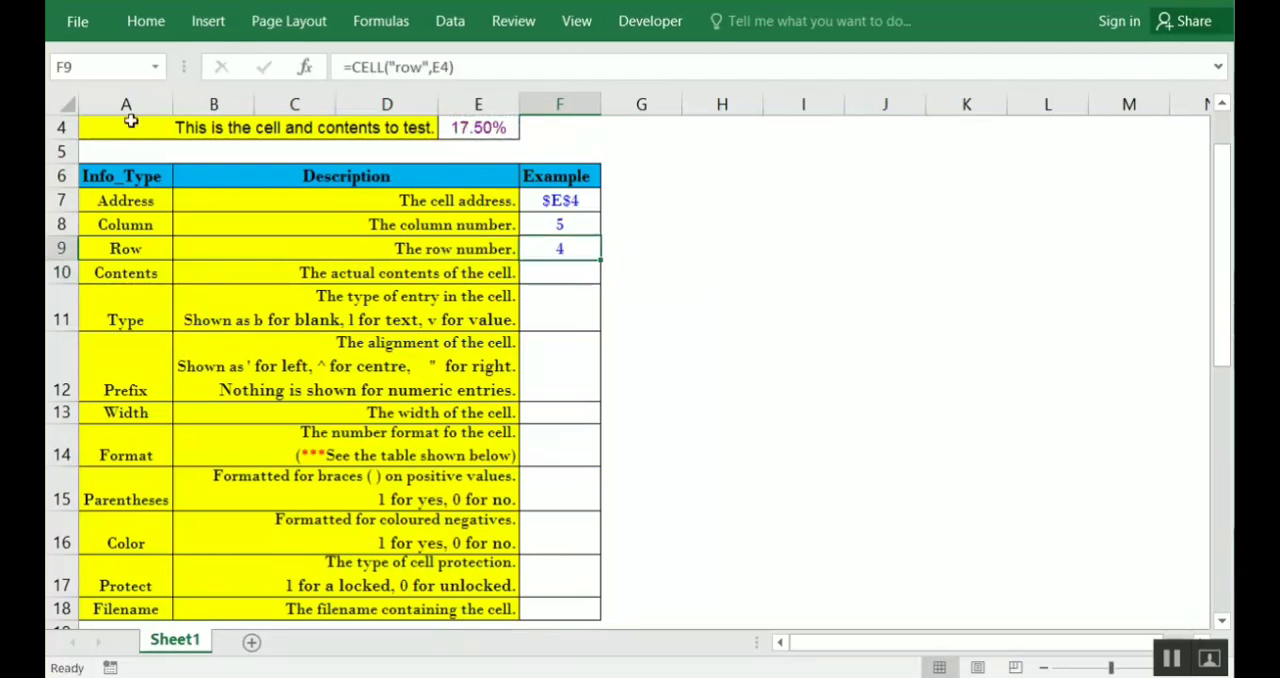
click(552, 280)
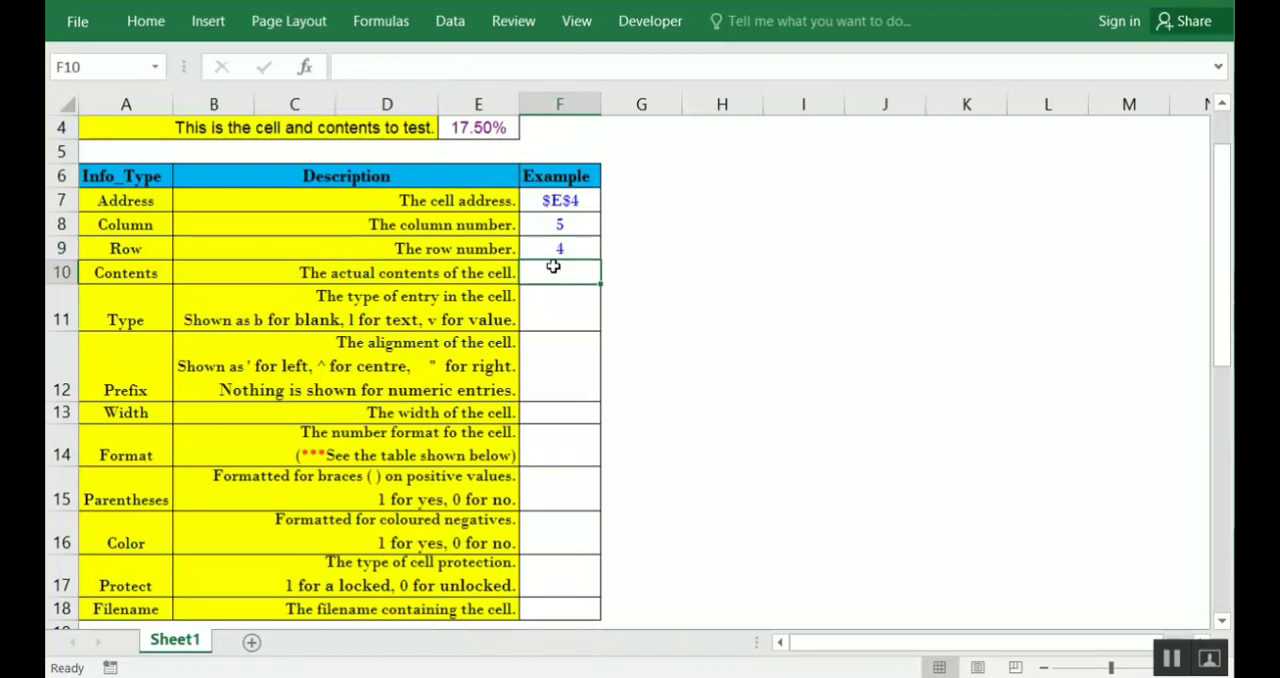
text(=)
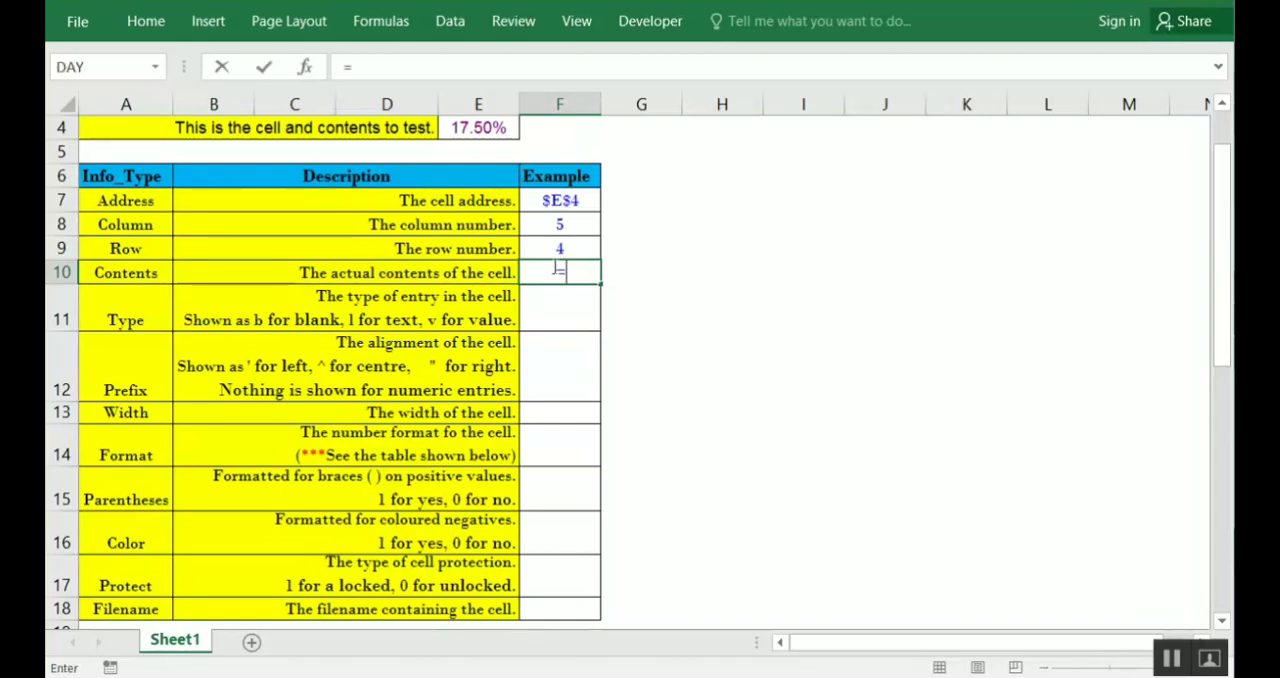
text(cell)
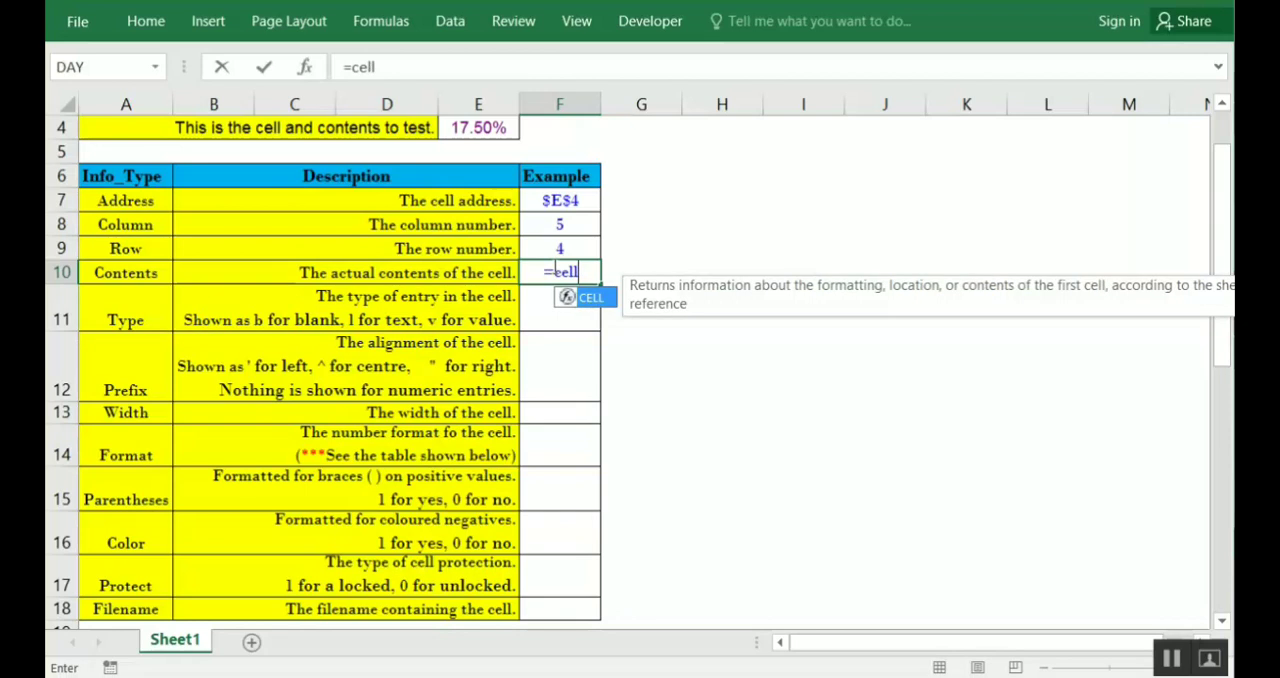
key(Tab)
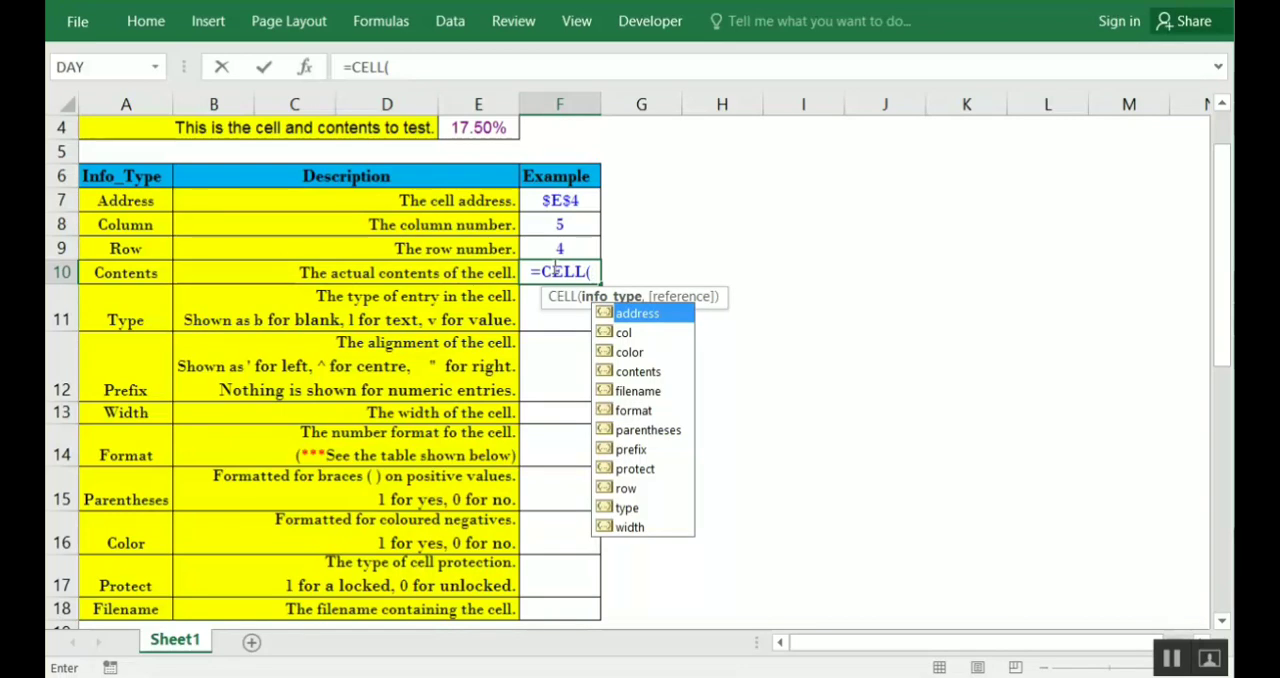
key(Down)
key(Down)
key(Down)
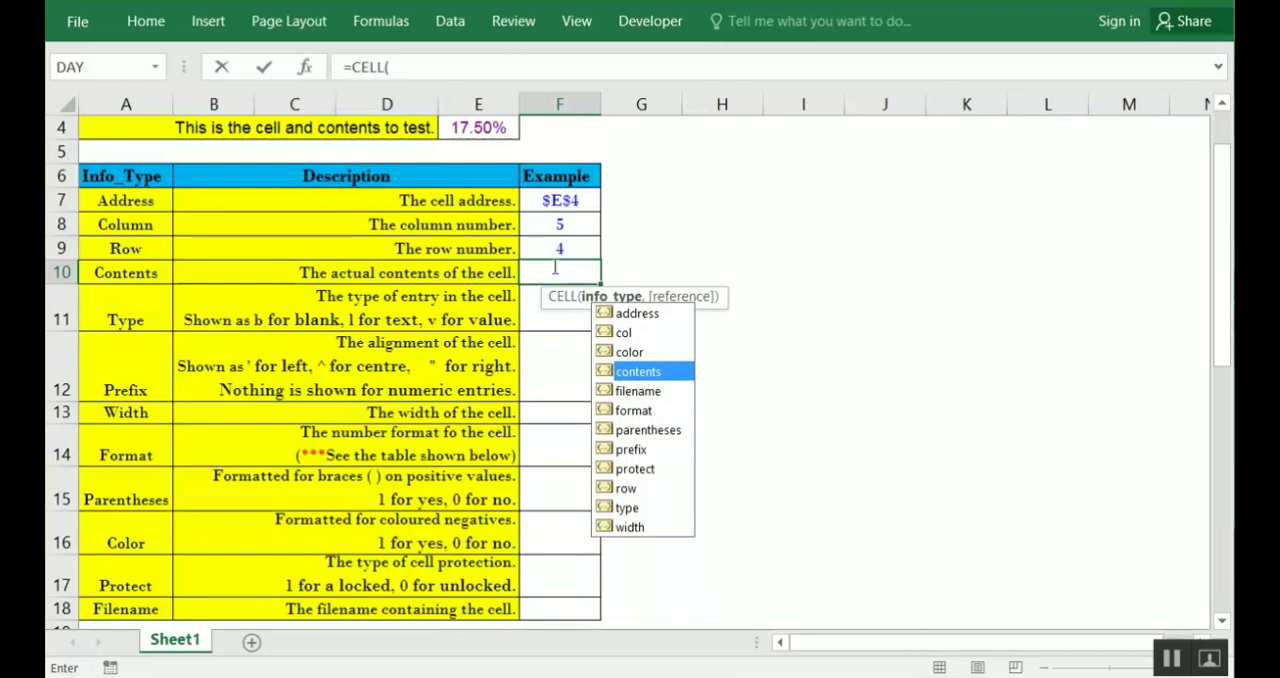
key(Tab)
text(,)
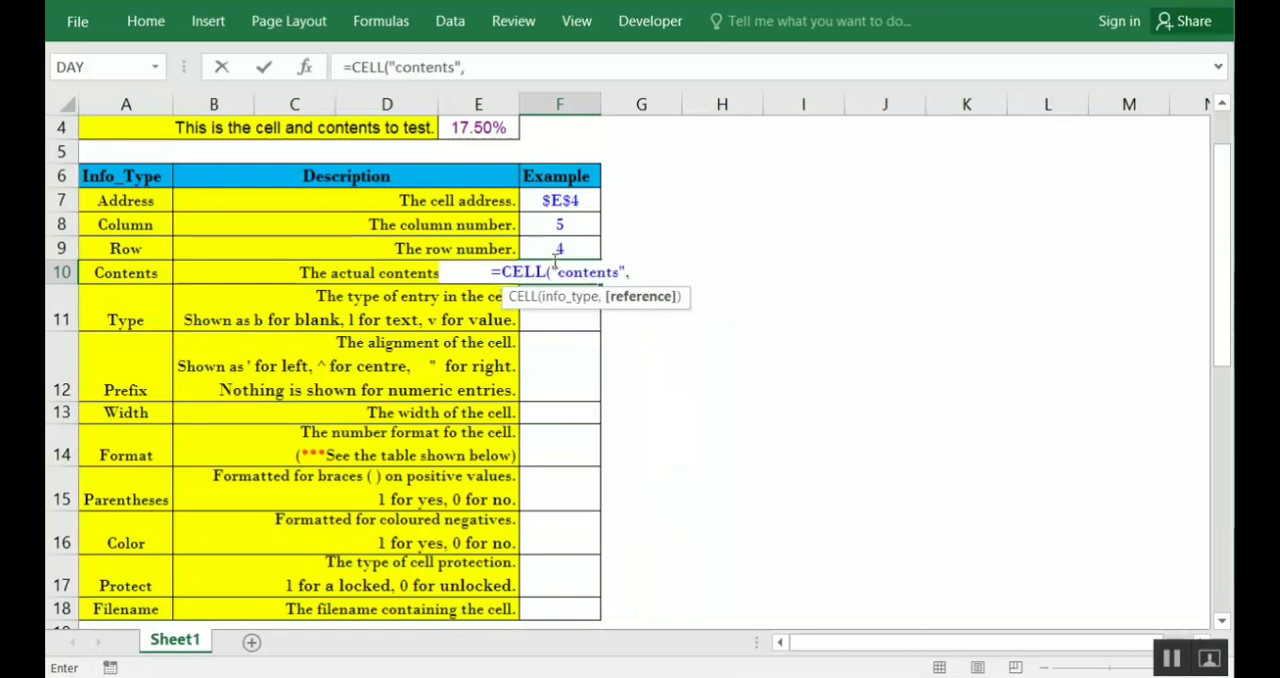
click(508, 127)
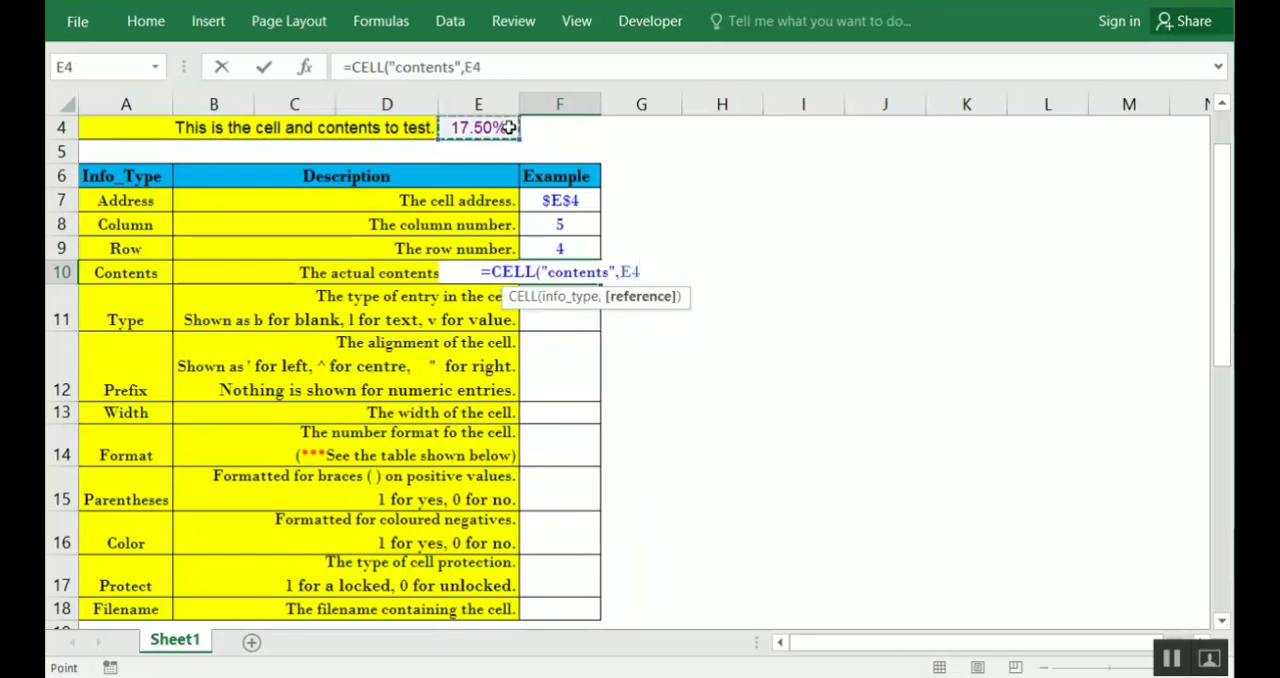
text())
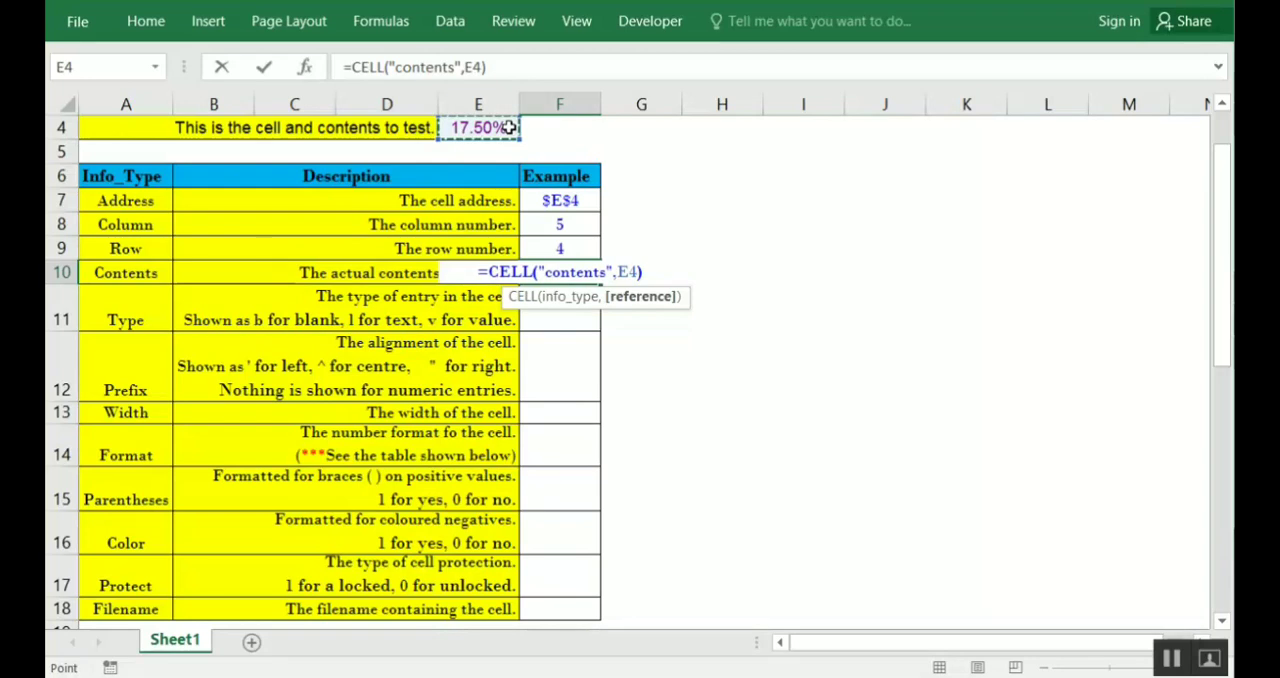
key(Return)
key(Up)
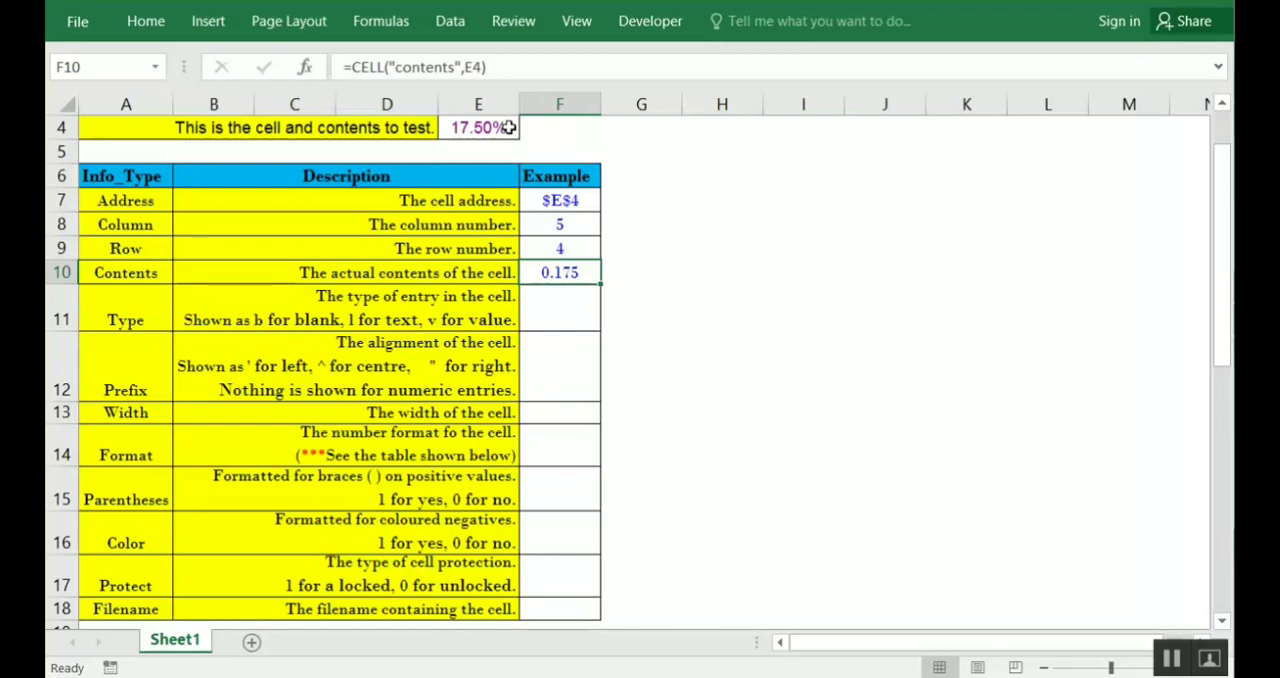
Enter =CELL("type",E4) in F11 as the Type example and check the entered formula
click(579, 305)
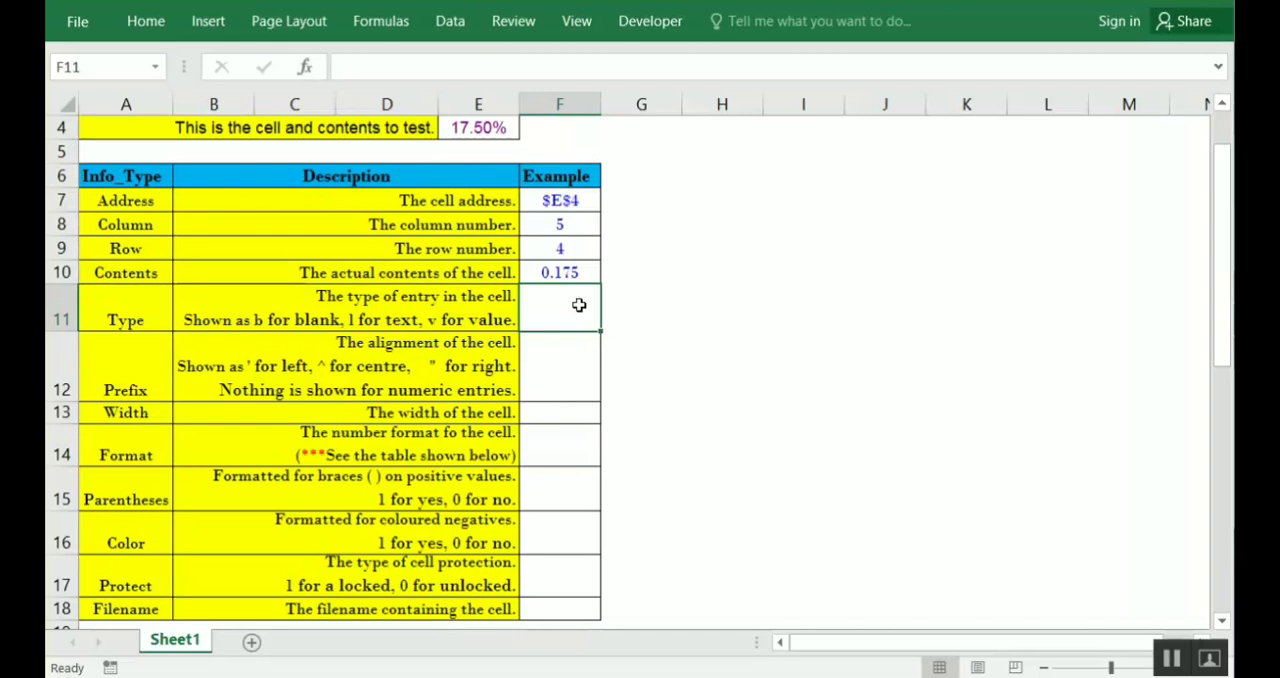
text(=cell)
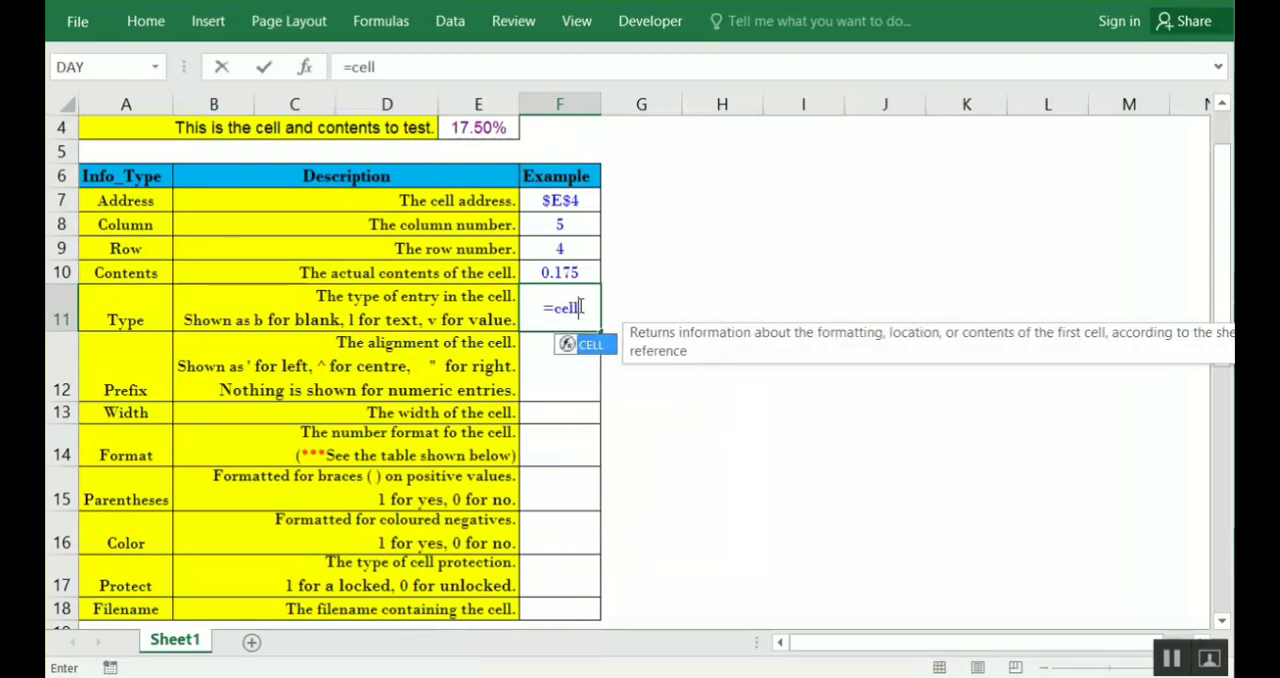
key(Tab)
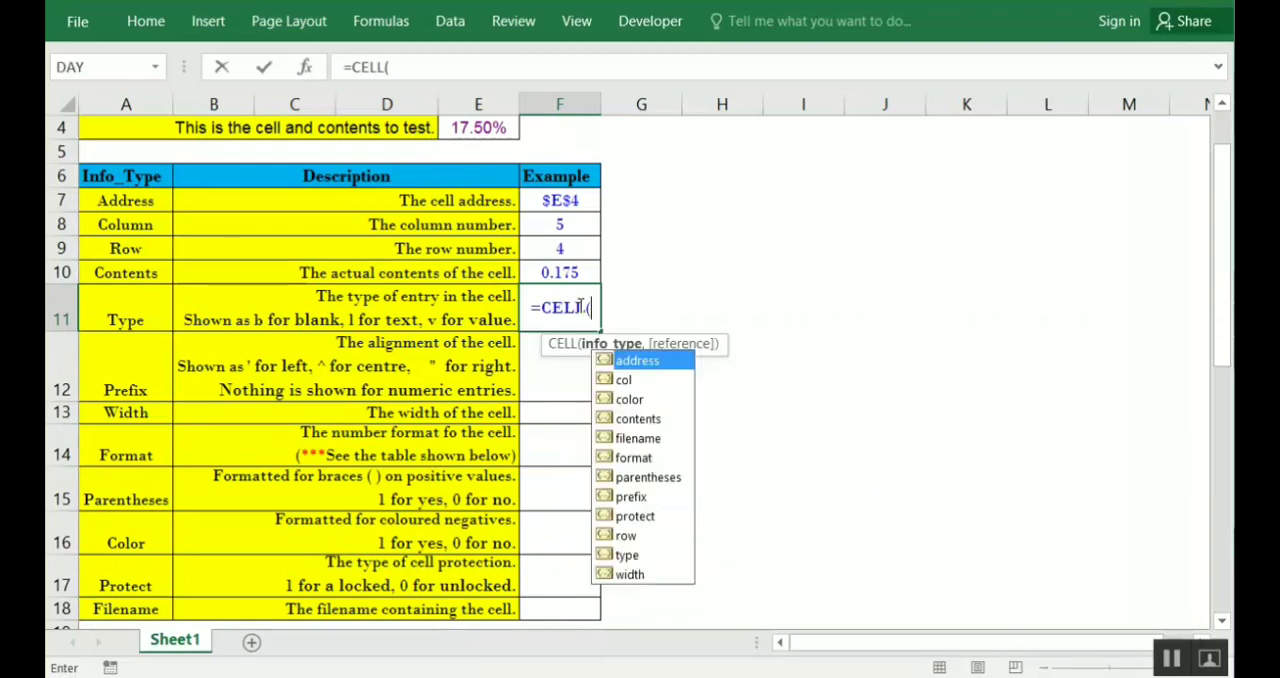
key(Down)
key(Down)
key(Down)
key(Down)
key(Down)
key(Down)
key(Down)
key(Down)
key(Down)
key(Down)
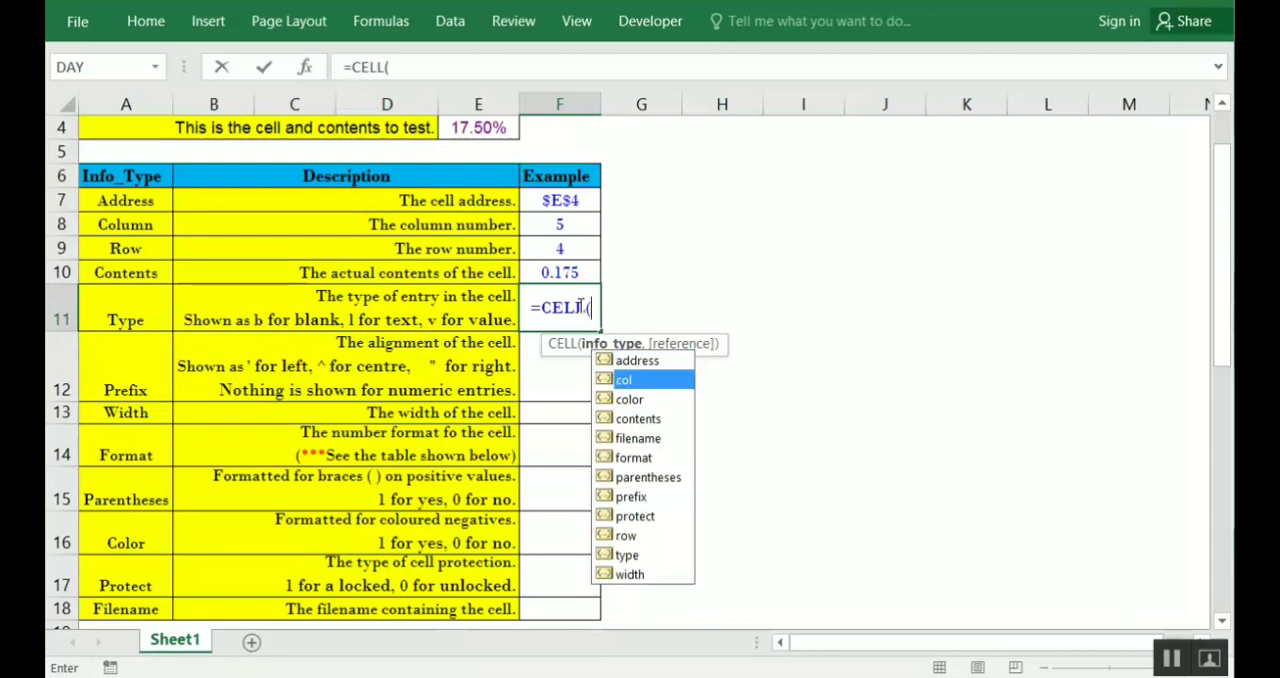
key(Tab)
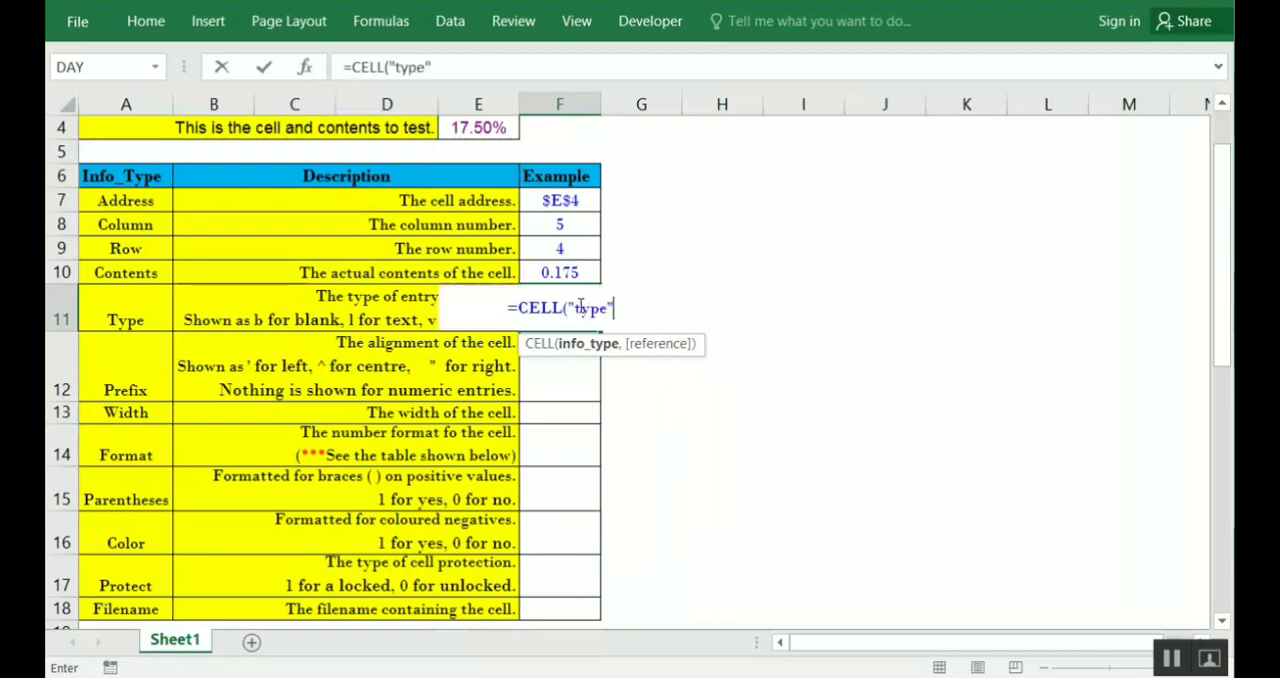
text(,)
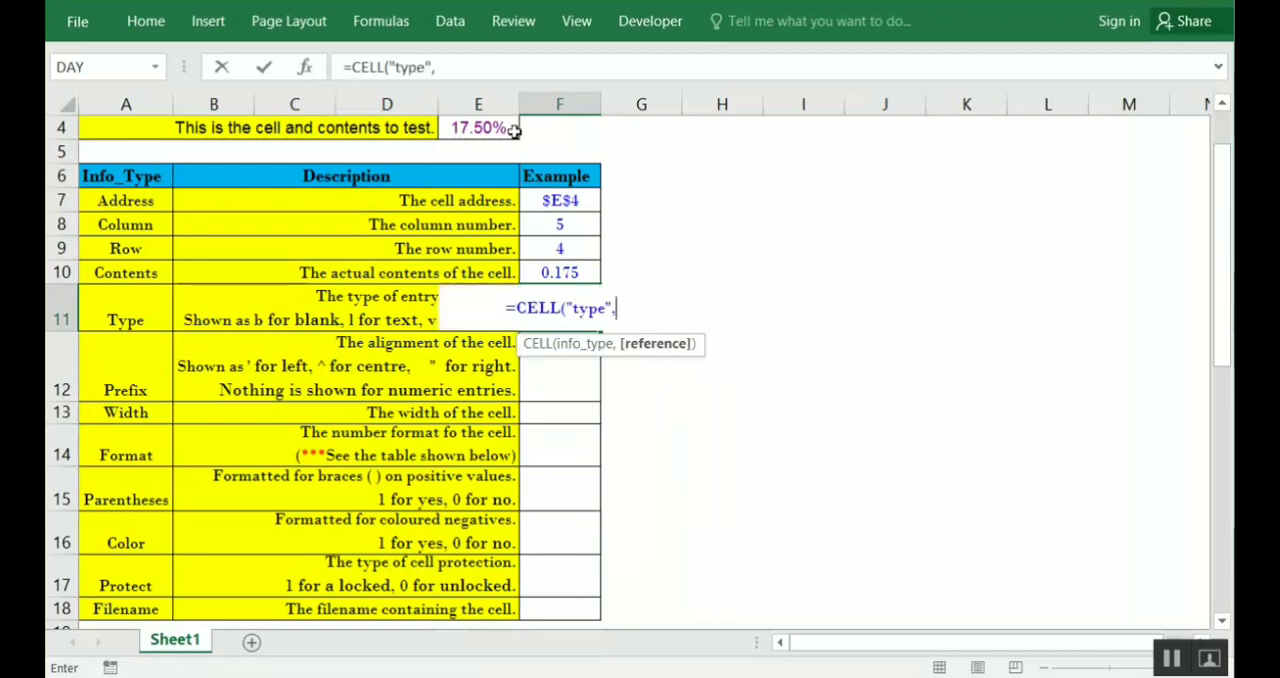
click(510, 127)
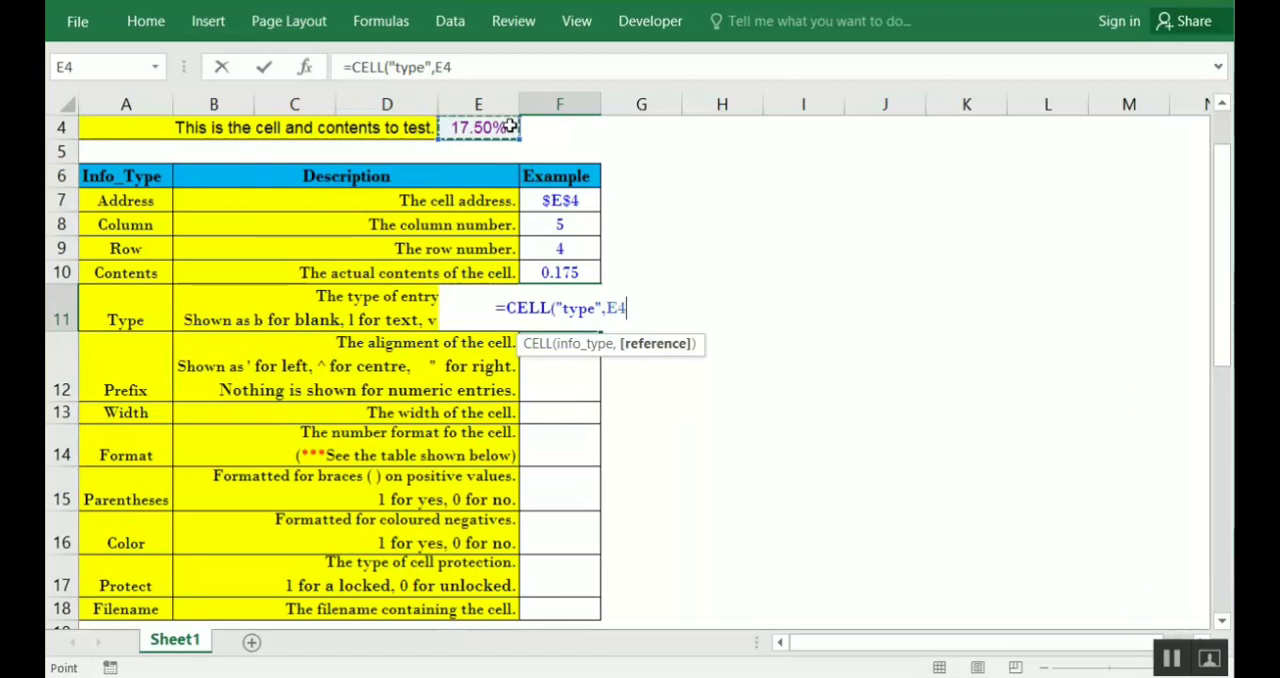
text())
key(Return)
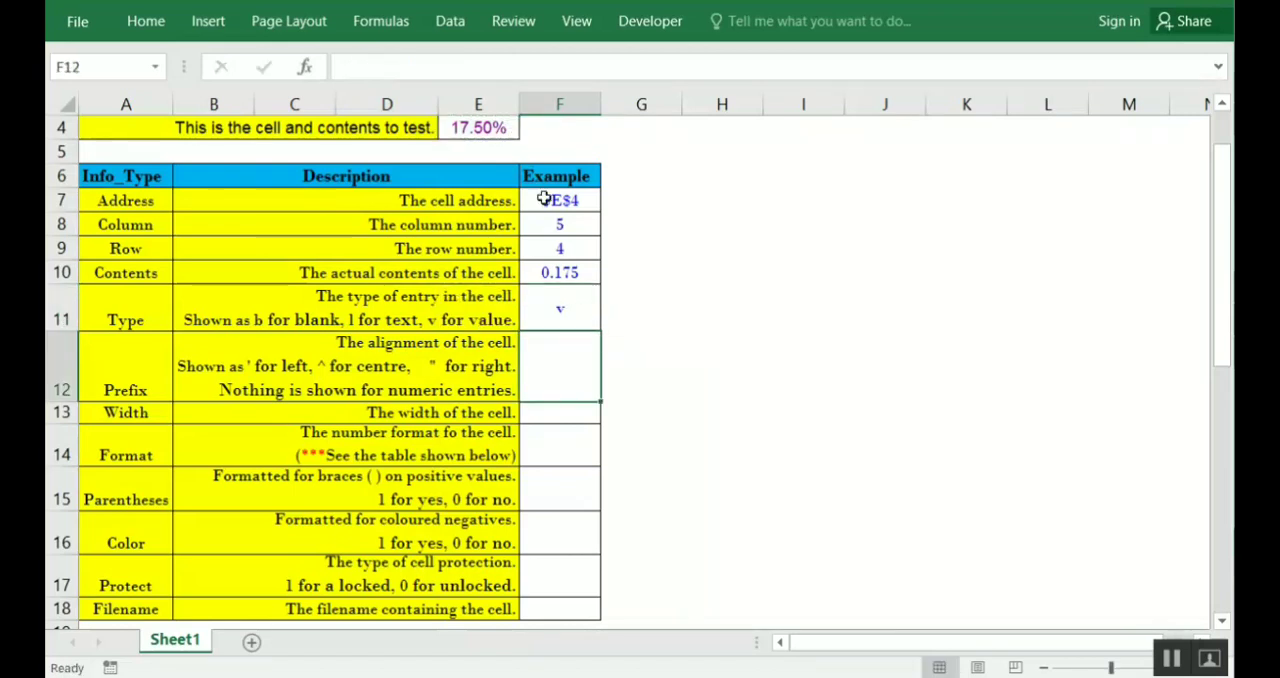
click(576, 297)
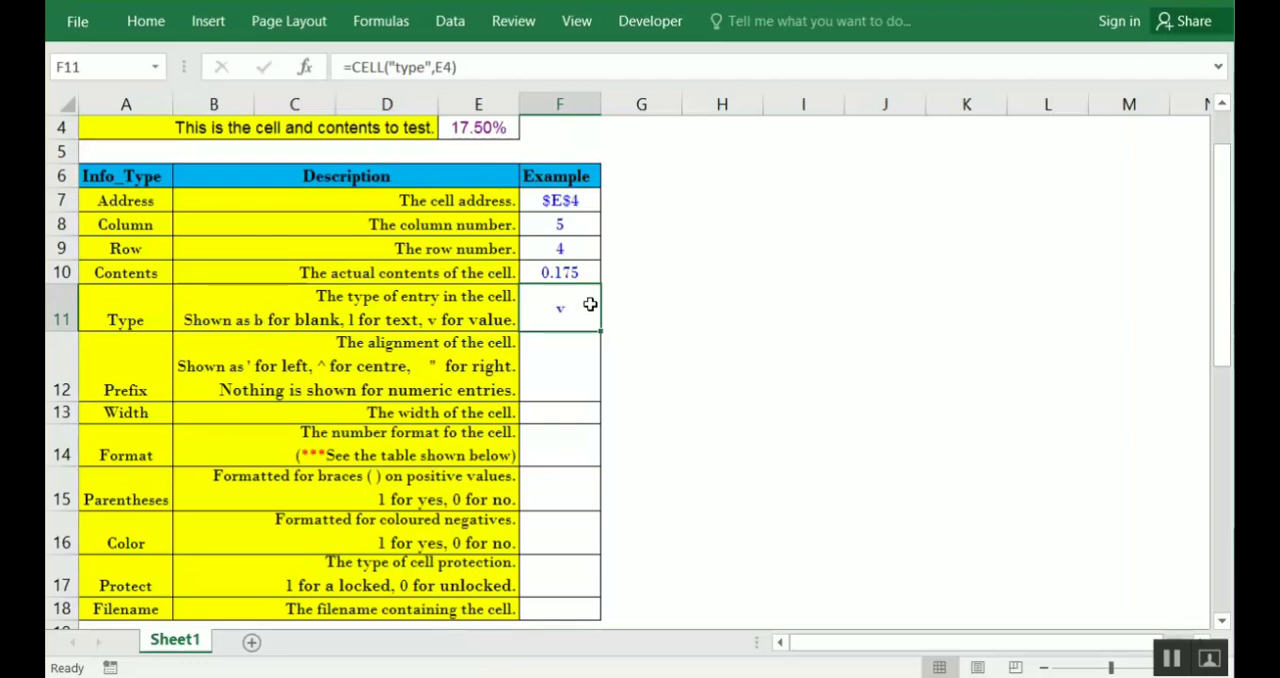
Enter =CELL("prefix") in F12 as the Prefix example
click(557, 360)
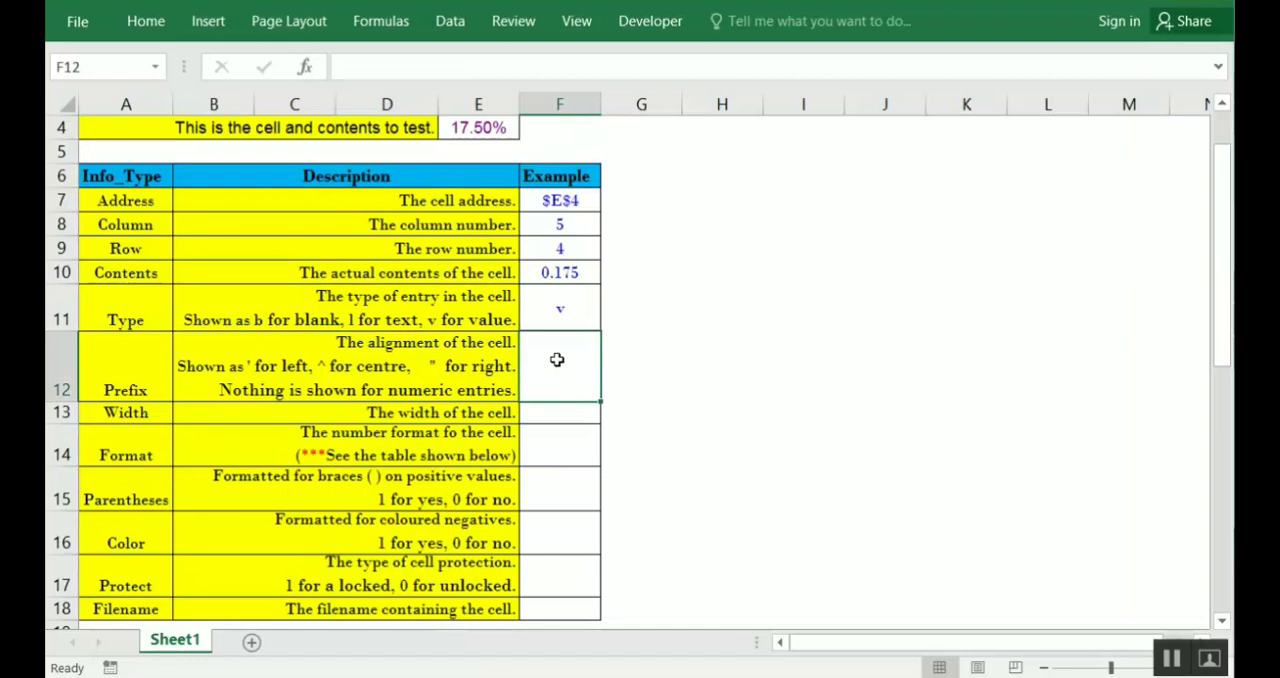
text(=cell()
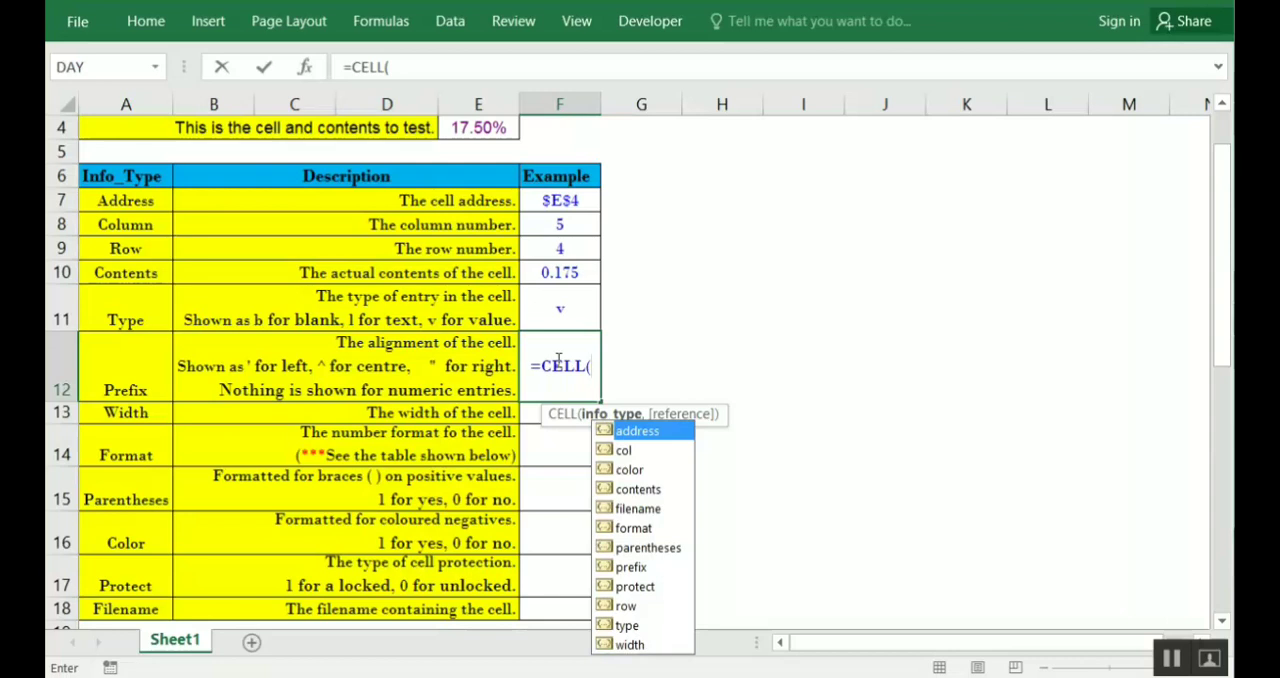
key(Down)
key(Down)
key(Down)
key(Down)
key(Down)
key(Down)
key(Down)
key(Tab)
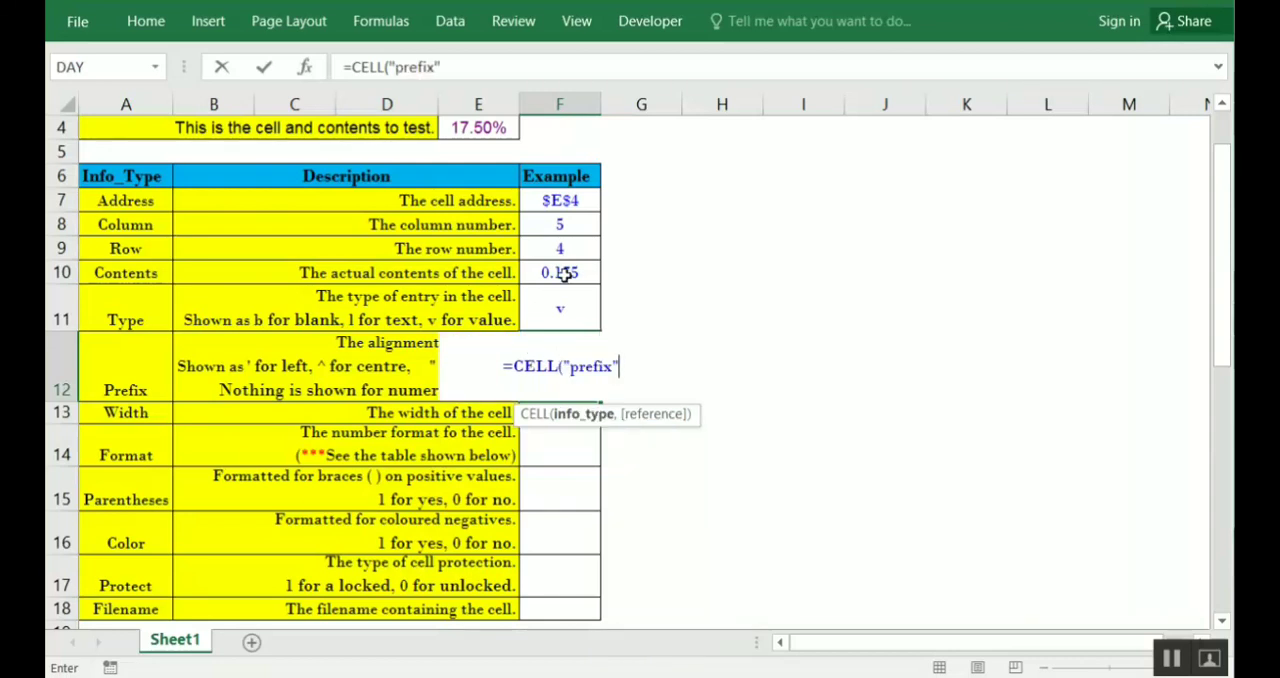
click(495, 127)
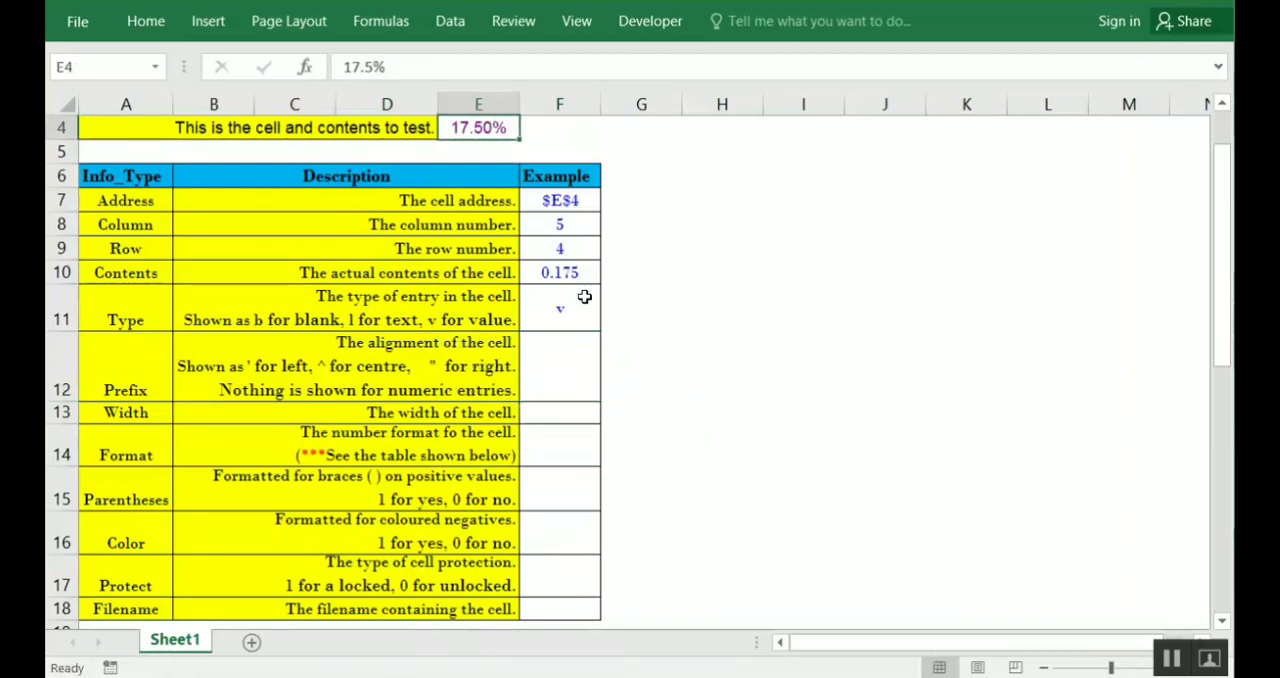
Add E4 as the reference in F12's formula, making it =CELL("prefix",E4) with a single closing parenthesis, and check it
click(582, 334)
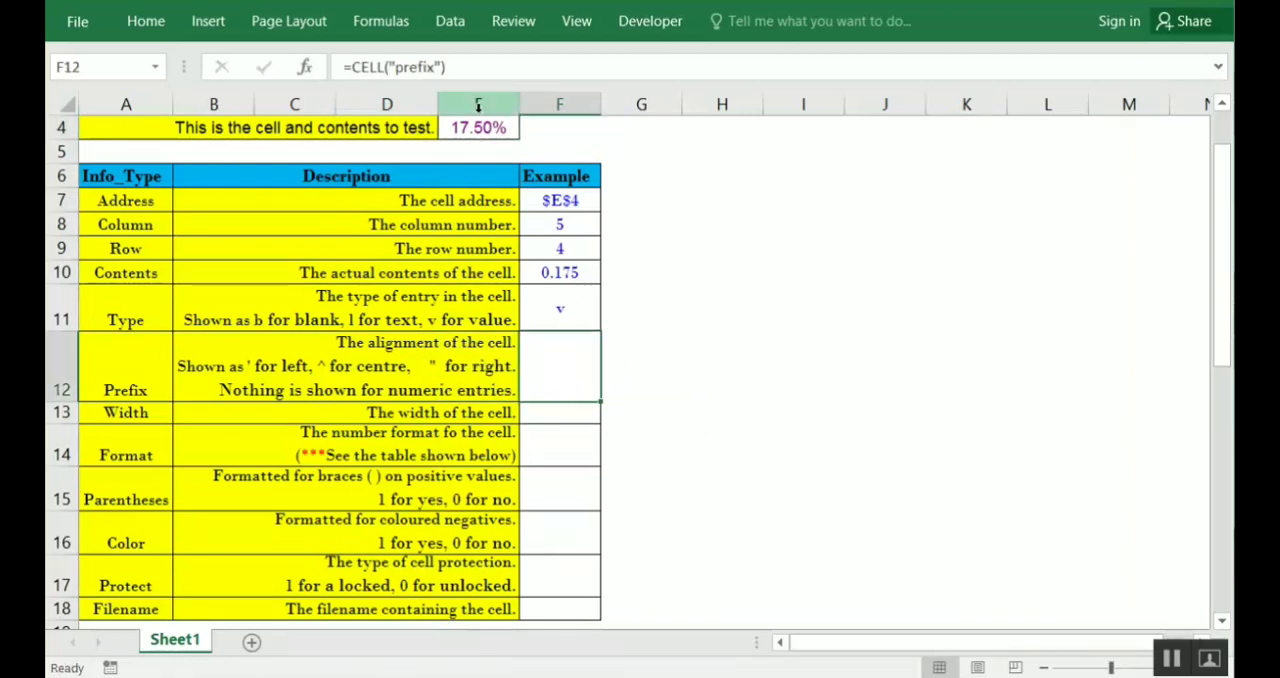
double_click(566, 366)
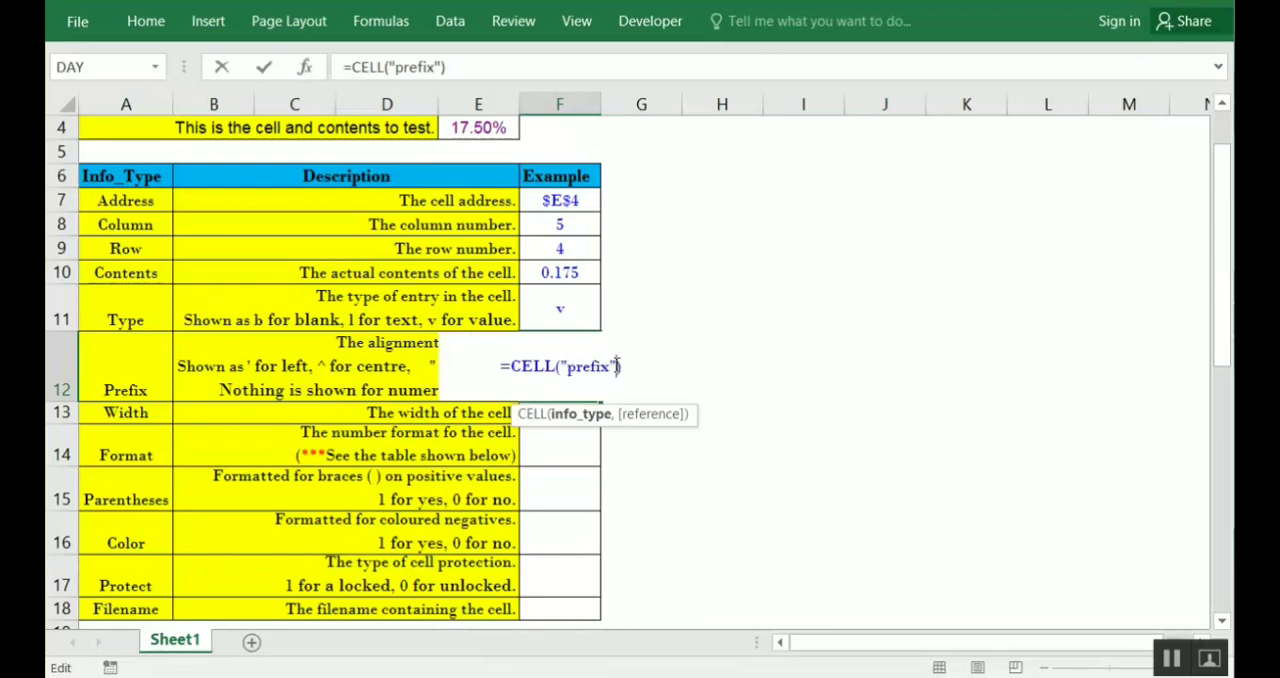
text(,)
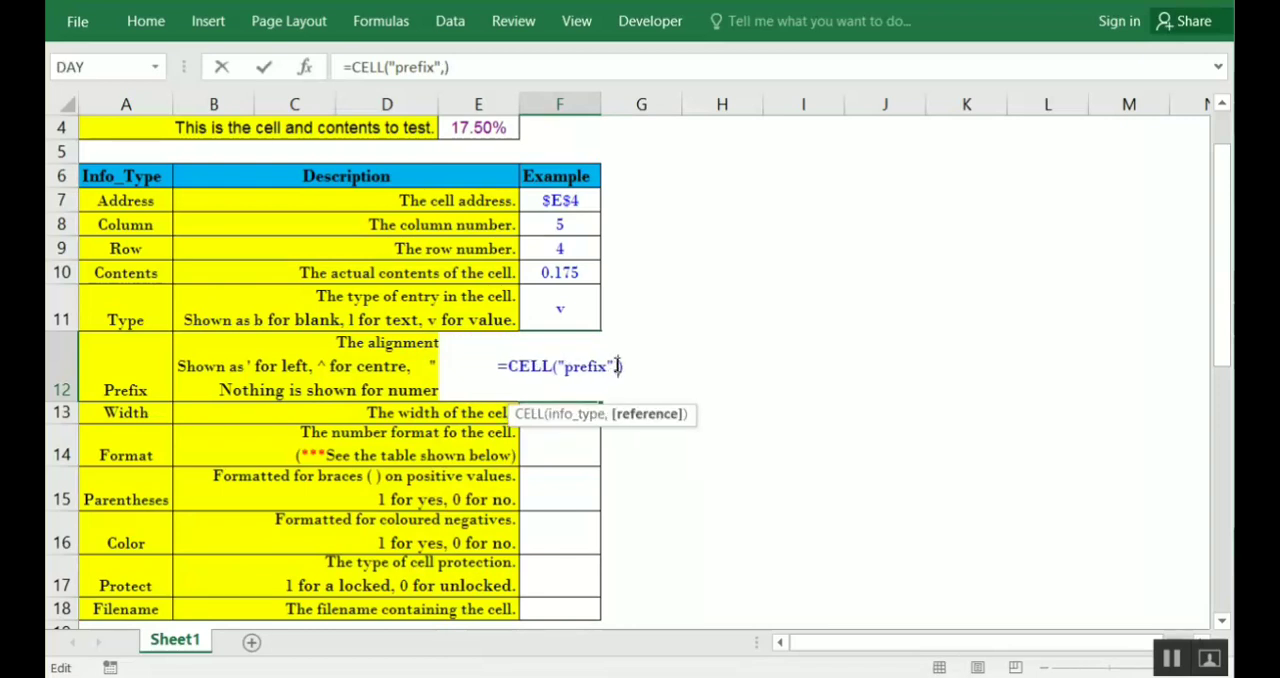
click(496, 131)
text())
key(Return)
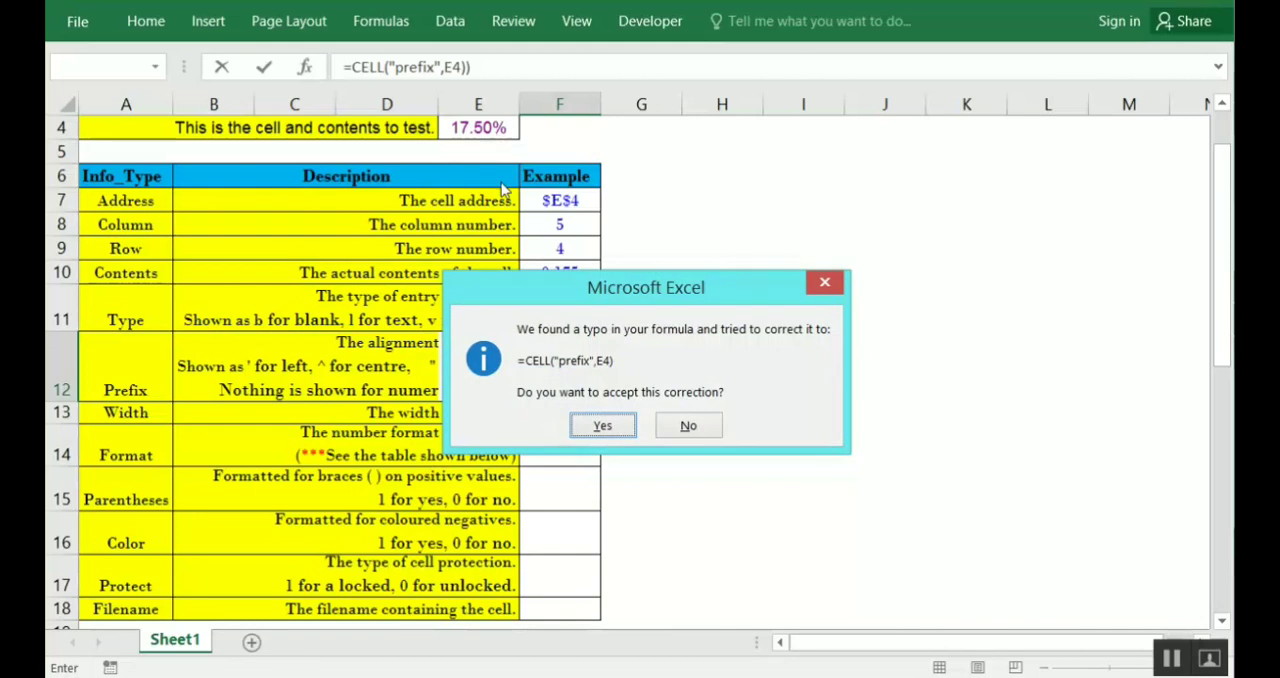
click(688, 425)
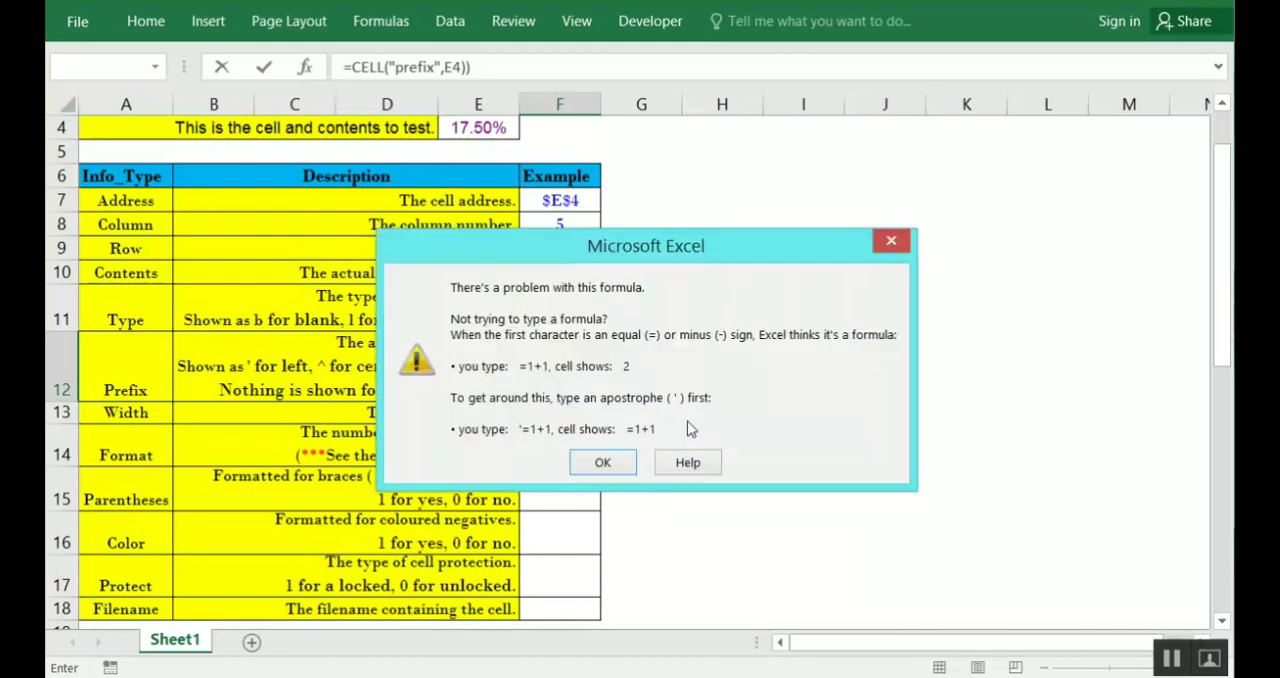
click(628, 458)
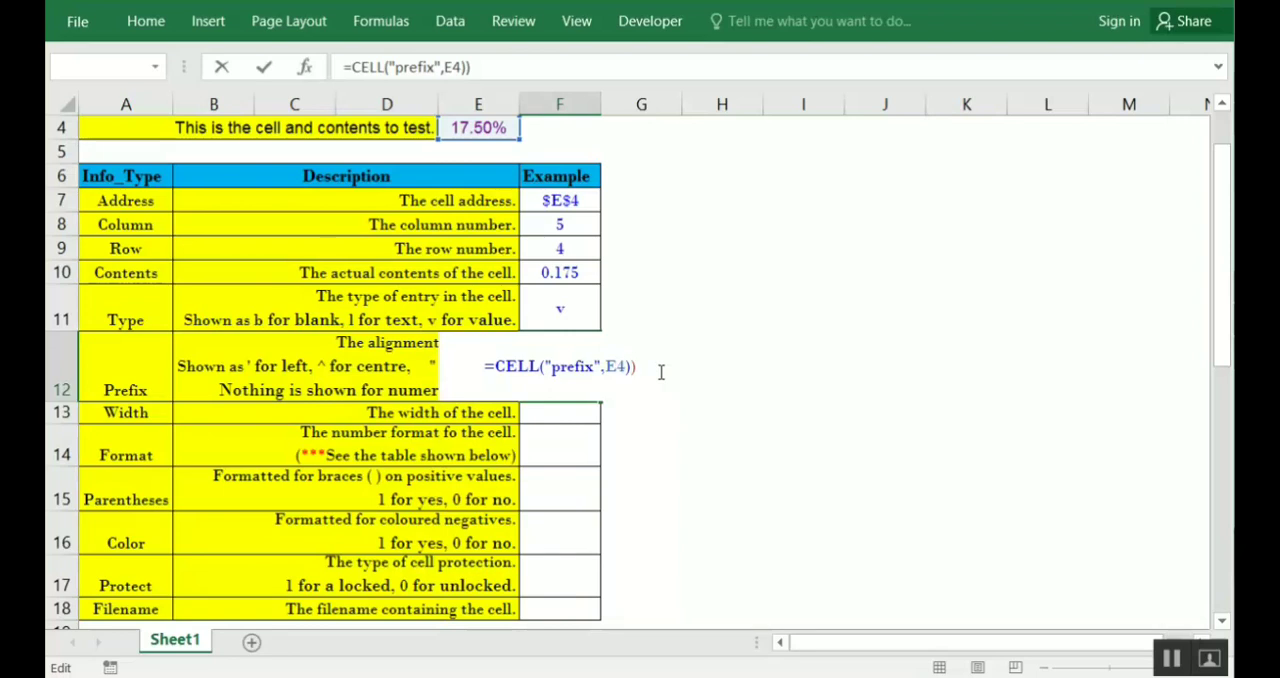
key(BackSpace)
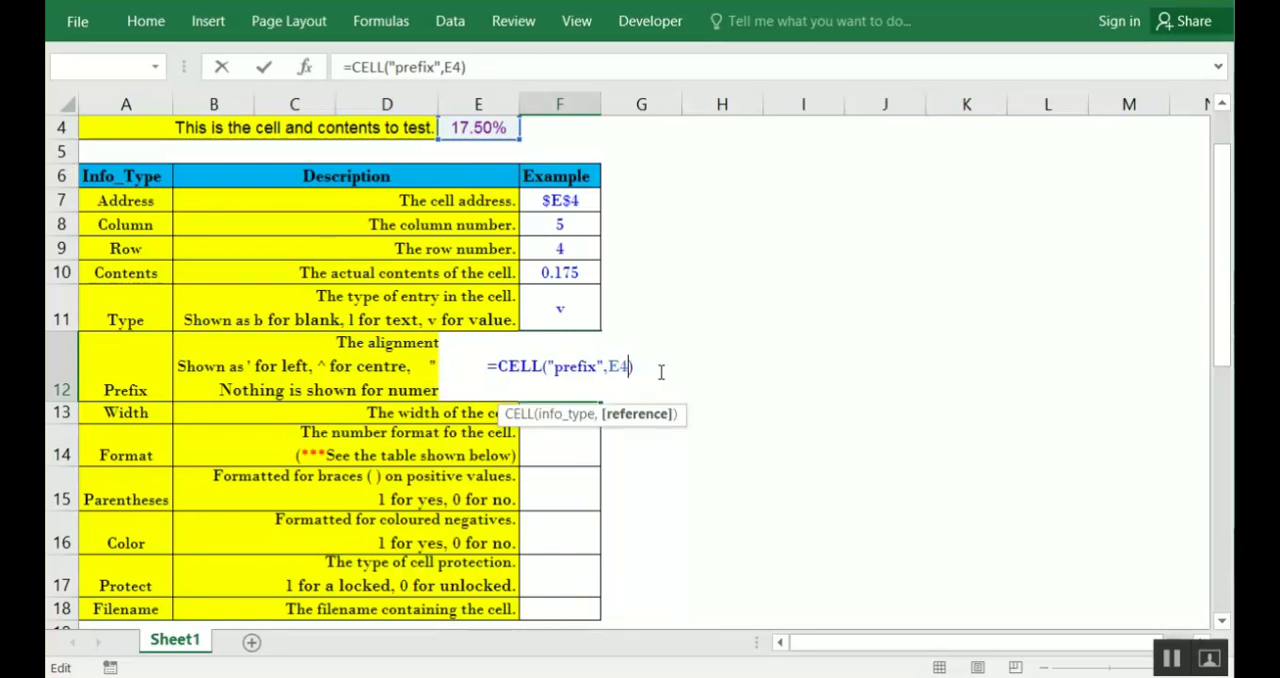
key(Return)
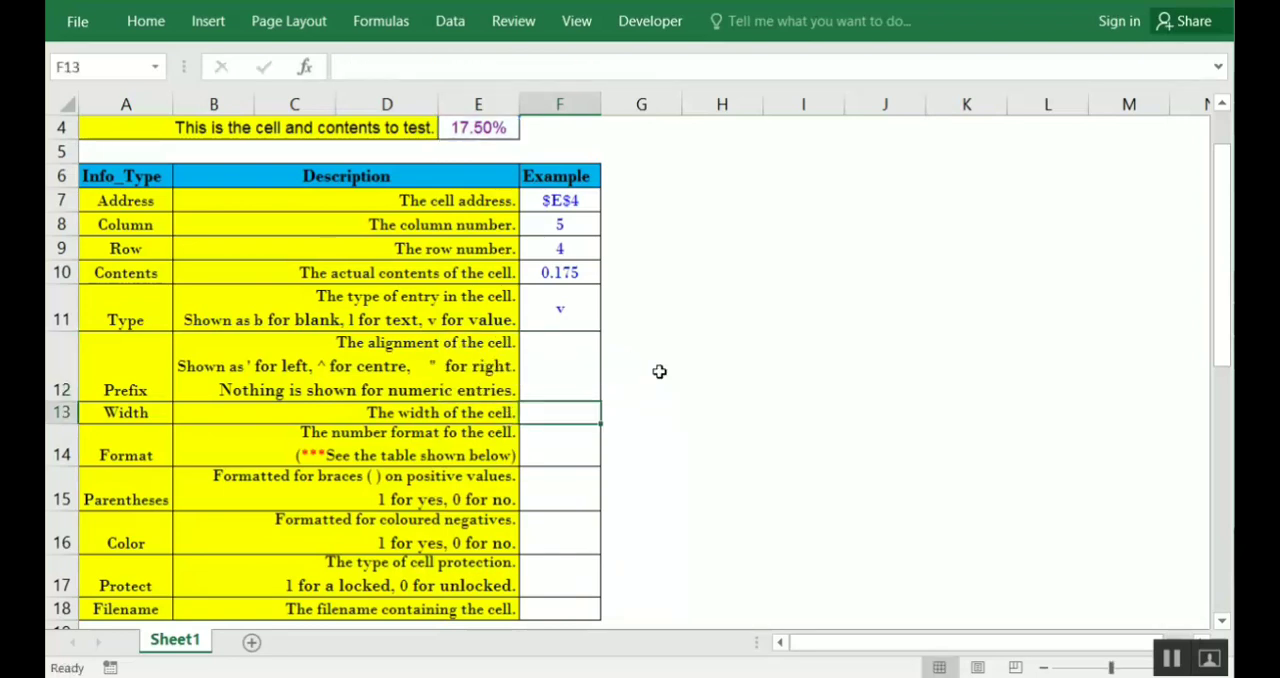
click(576, 362)
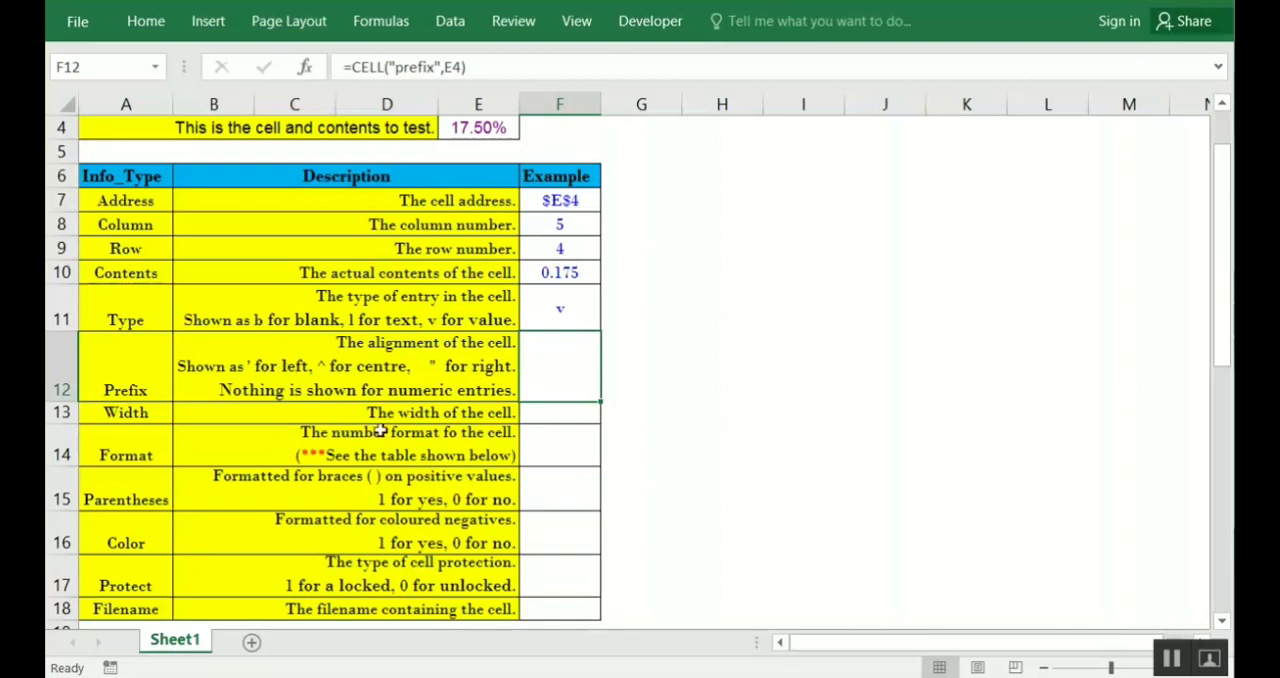
Enter =CELL("width",E4) in F13 as the Width example
click(549, 409)
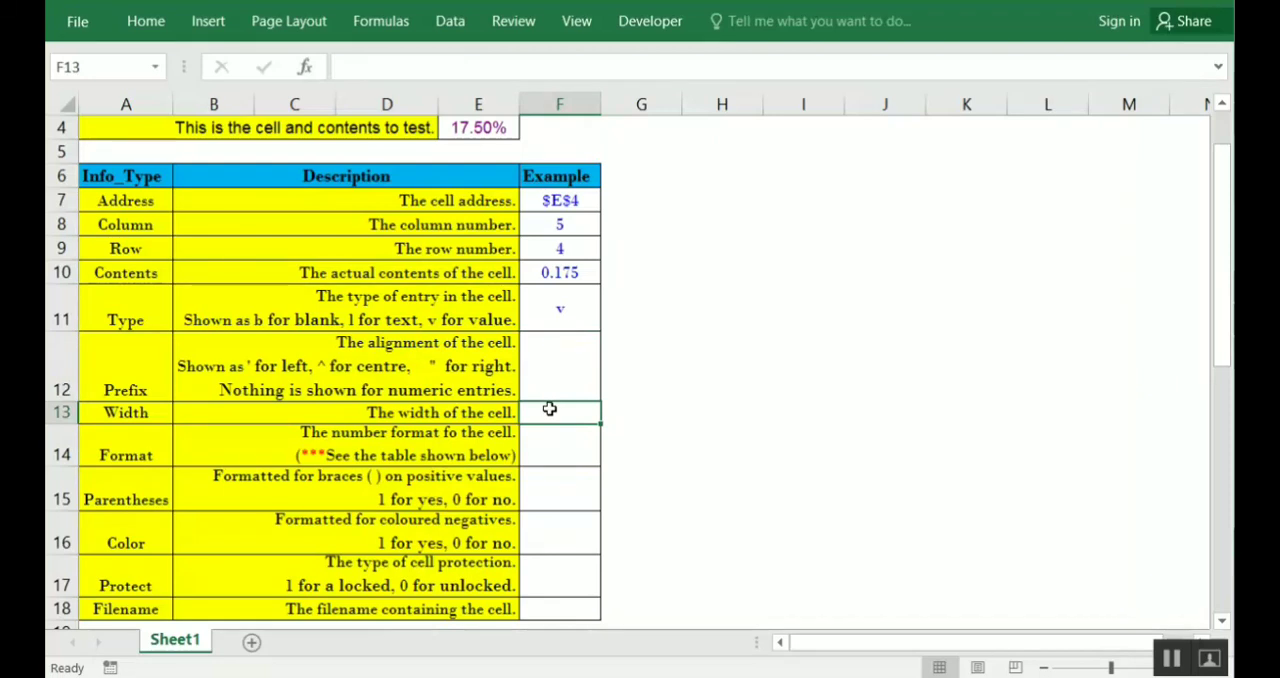
text(=cell)
key(Tab)
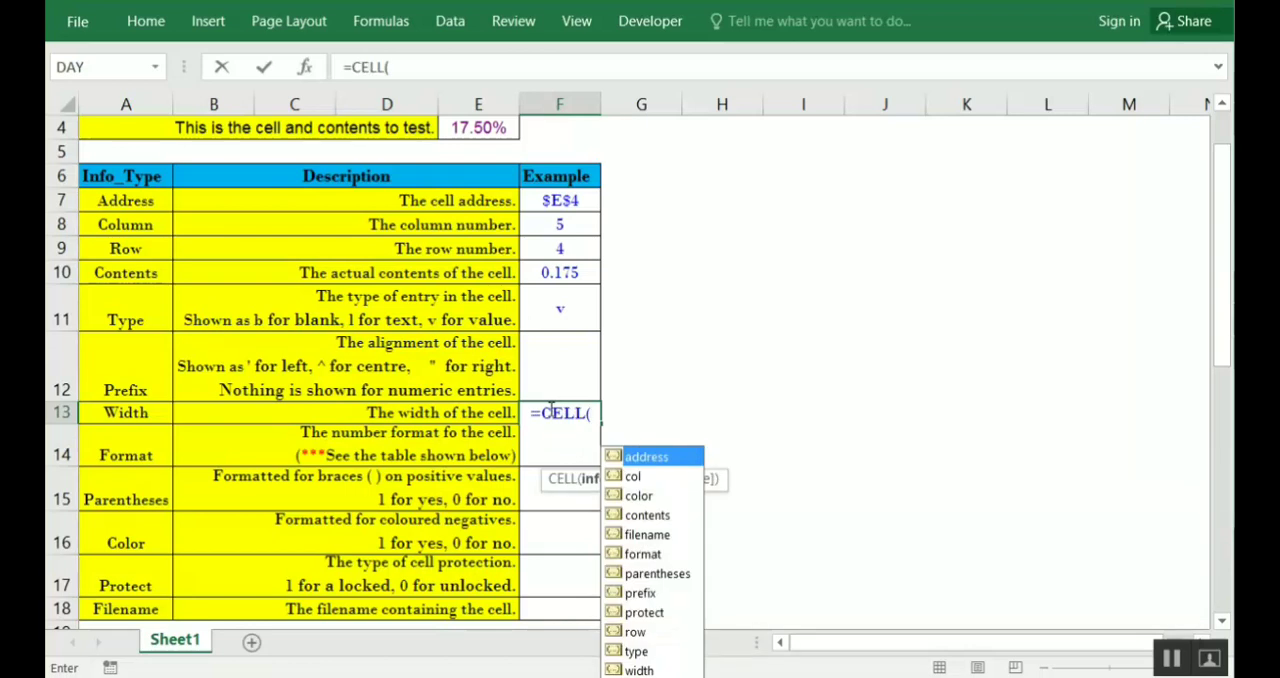
key(Down)
key(Down)
key(Down)
key(Down)
key(Down)
key(Down)
key(Down)
key(Down)
key(Down)
key(Down)
key(Down)
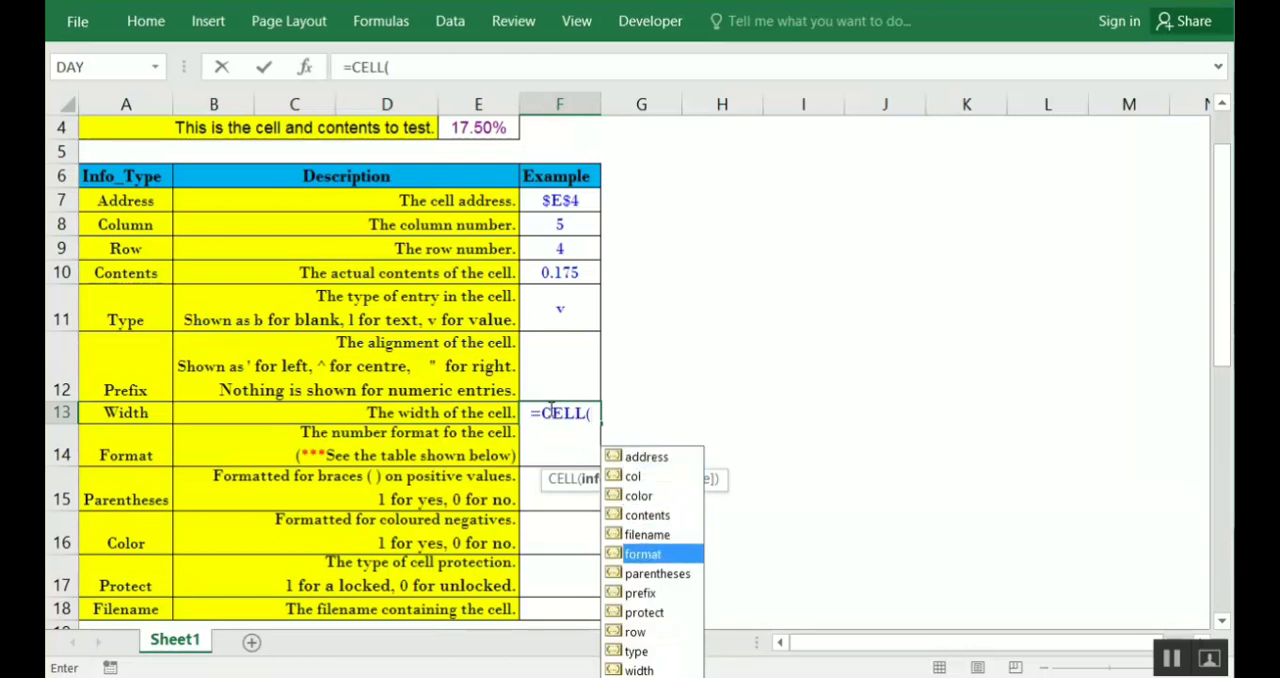
key(Tab)
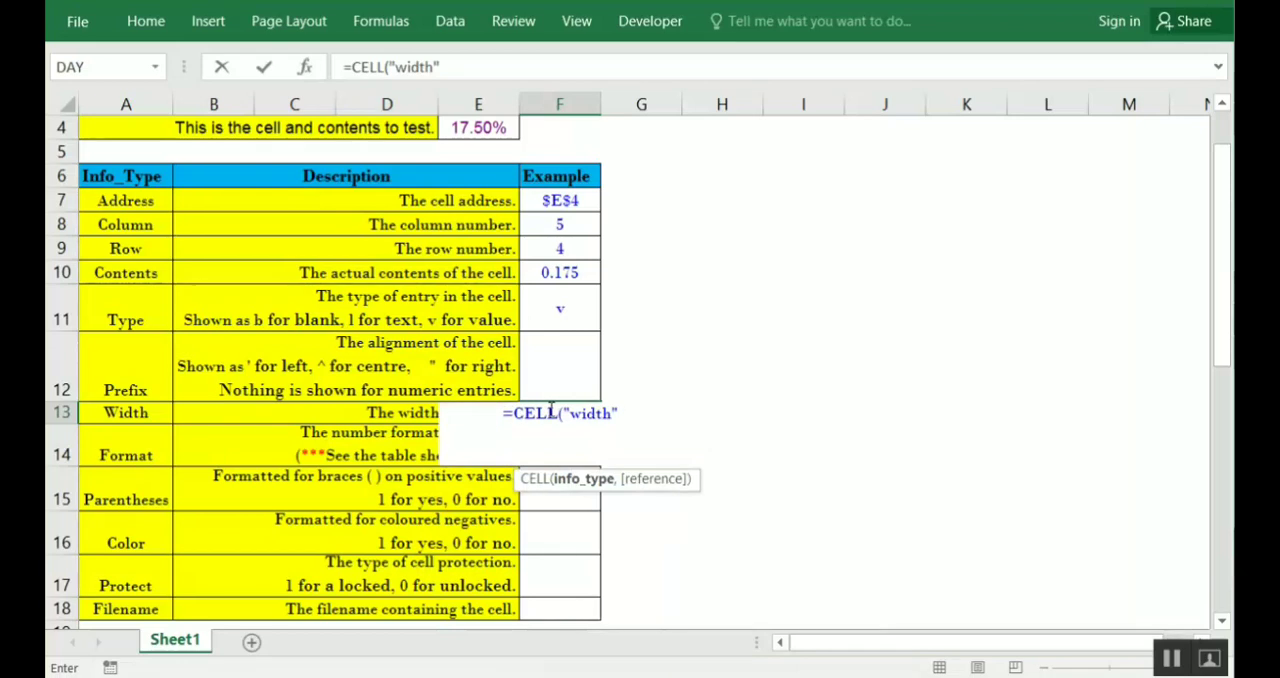
text(,)
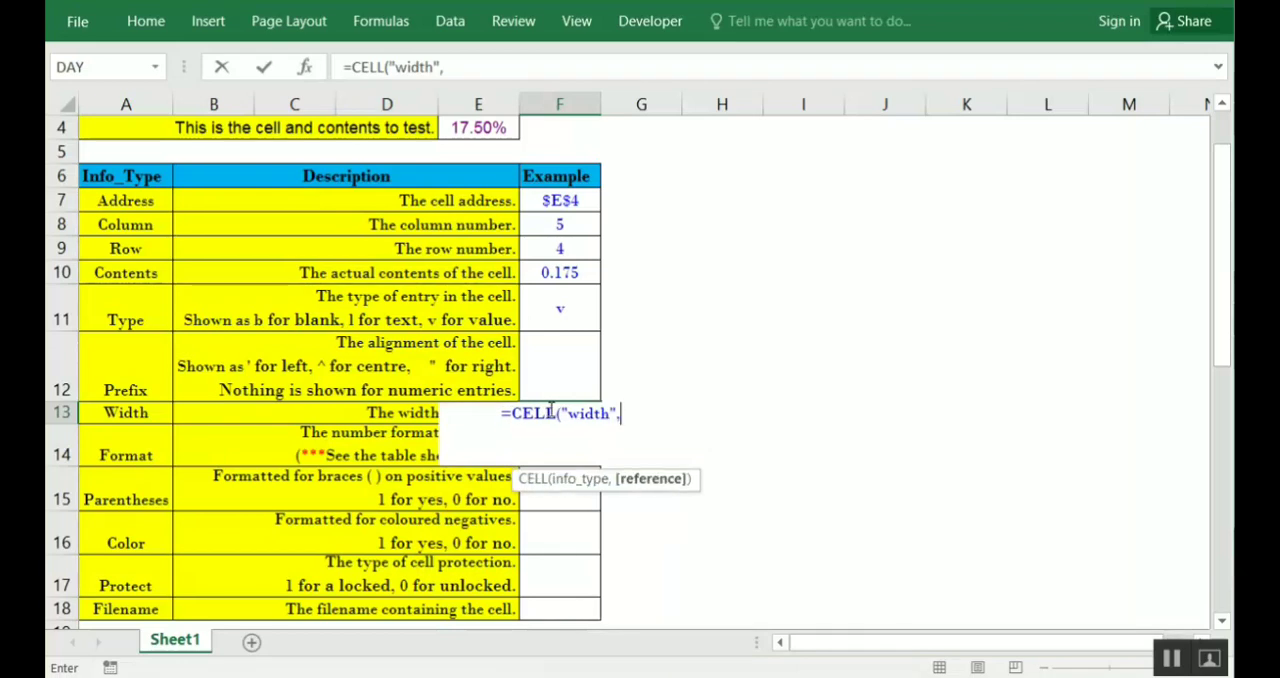
click(479, 124)
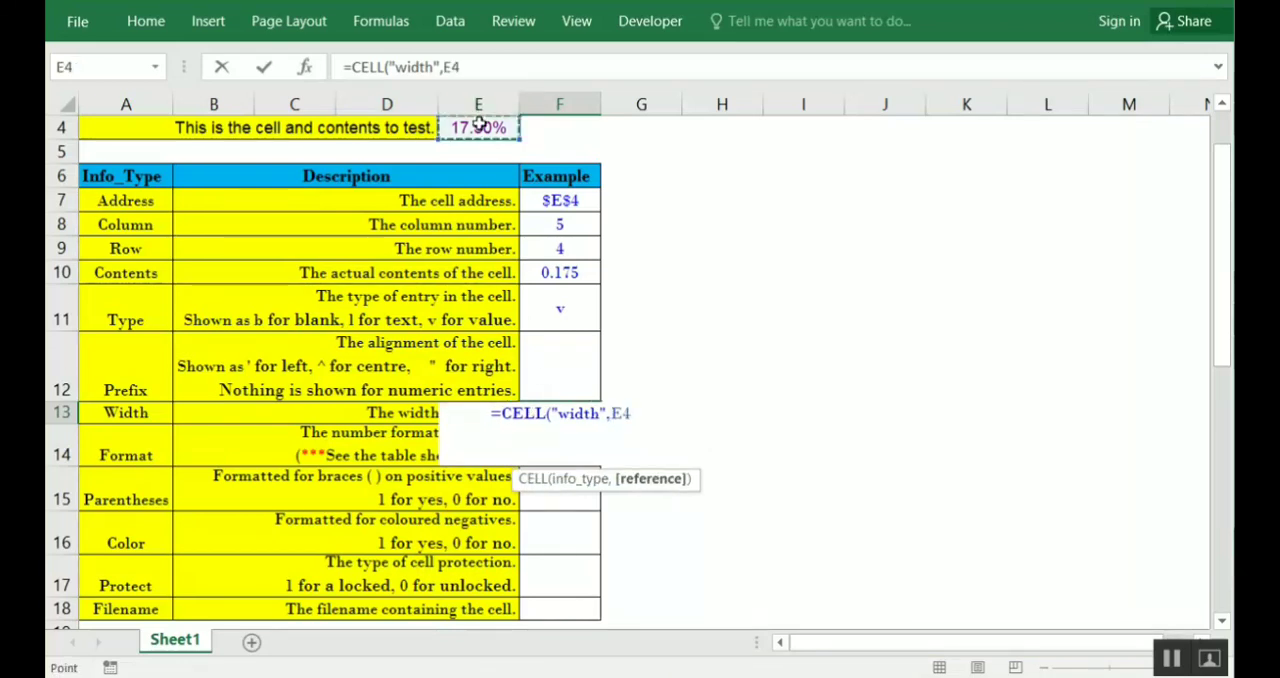
text())
key(Return)
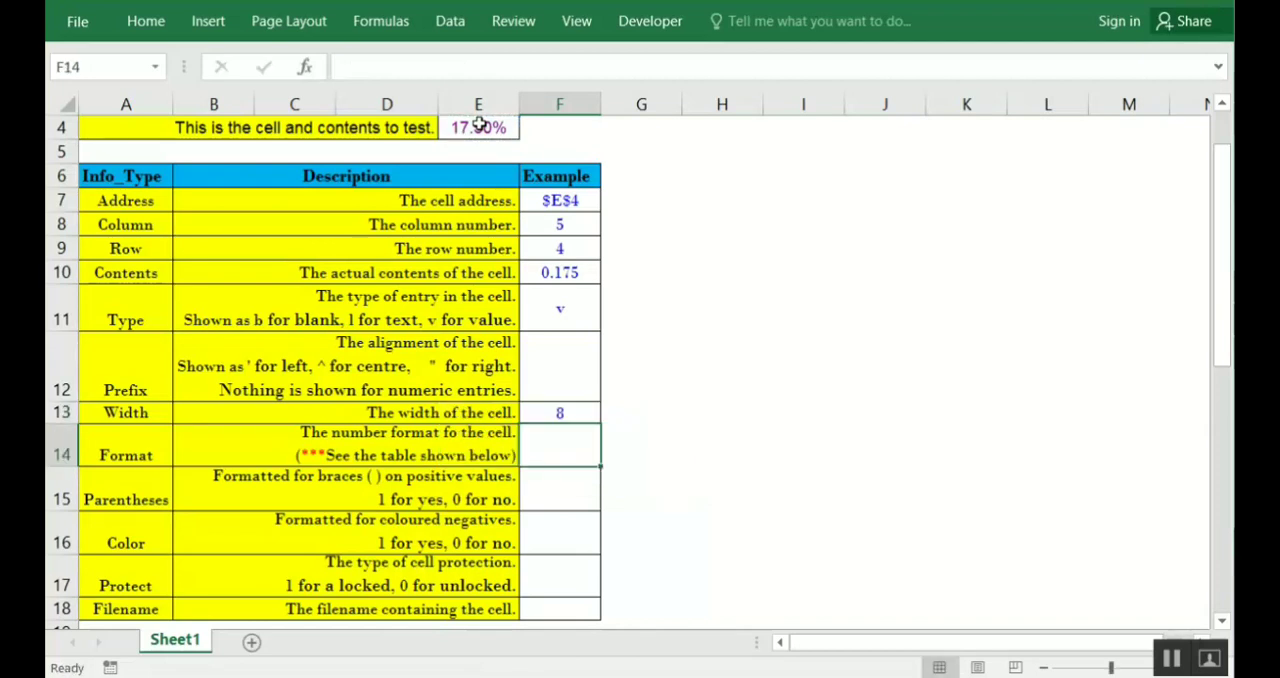
Check the Width formula in F13 and compare its result with the actual width of column E
click(556, 412)
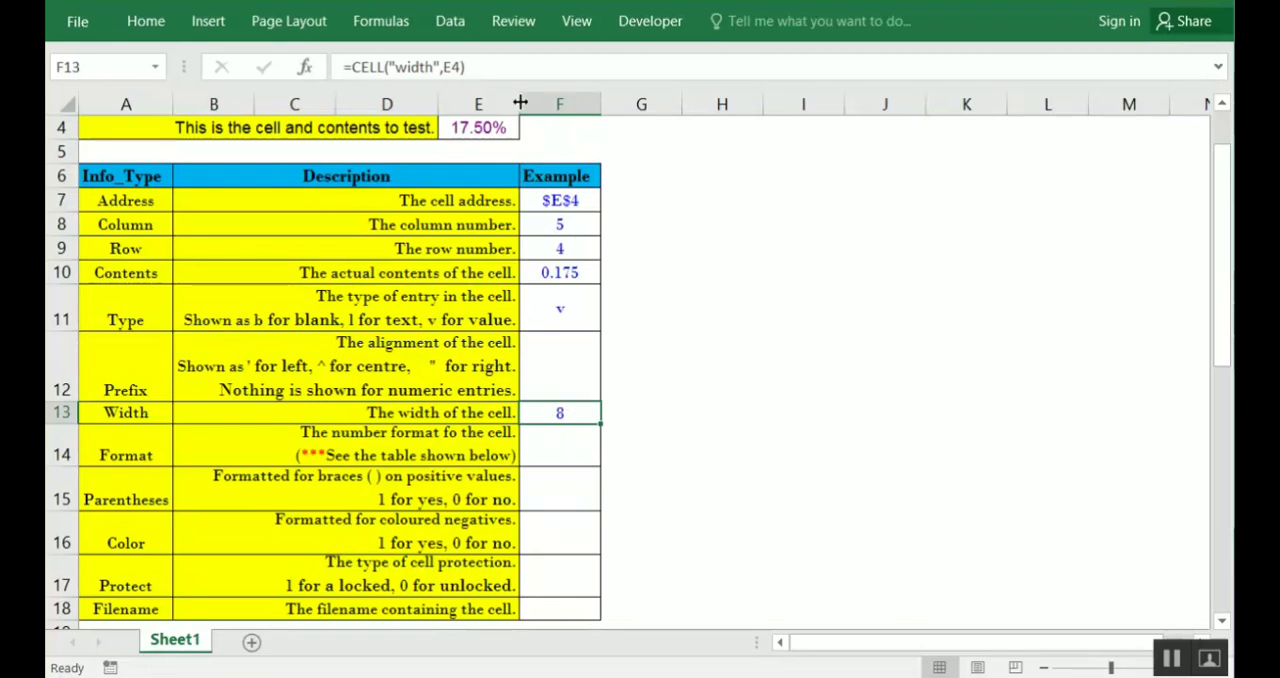
drag(518, 101, 518, 101)
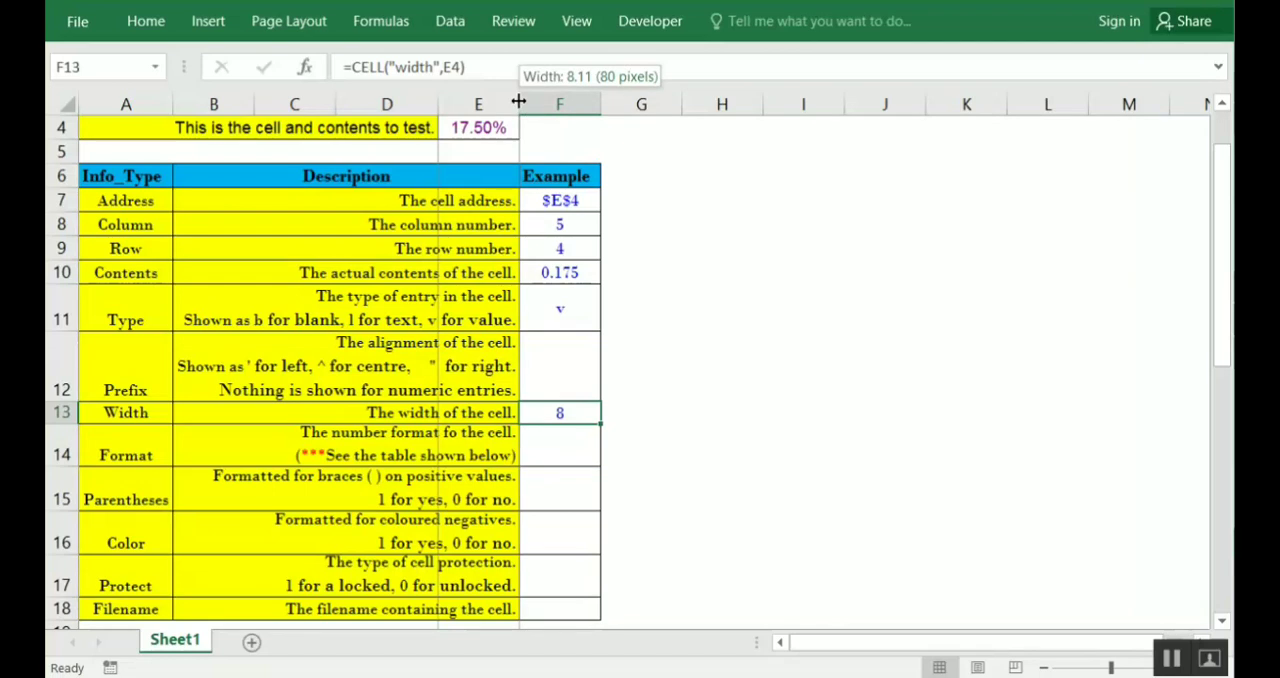
drag(518, 101, 518, 101)
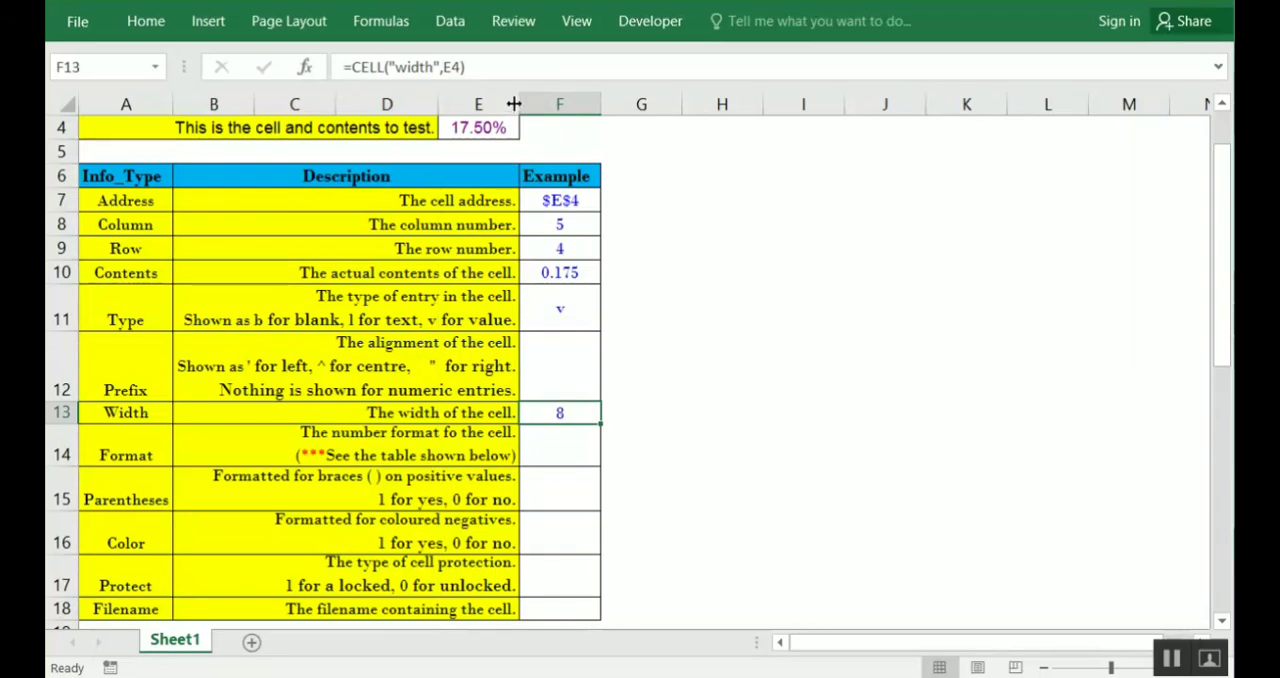
Enter =CELL("format",E4) in F14 as the Format example and check the entered formula
click(567, 450)
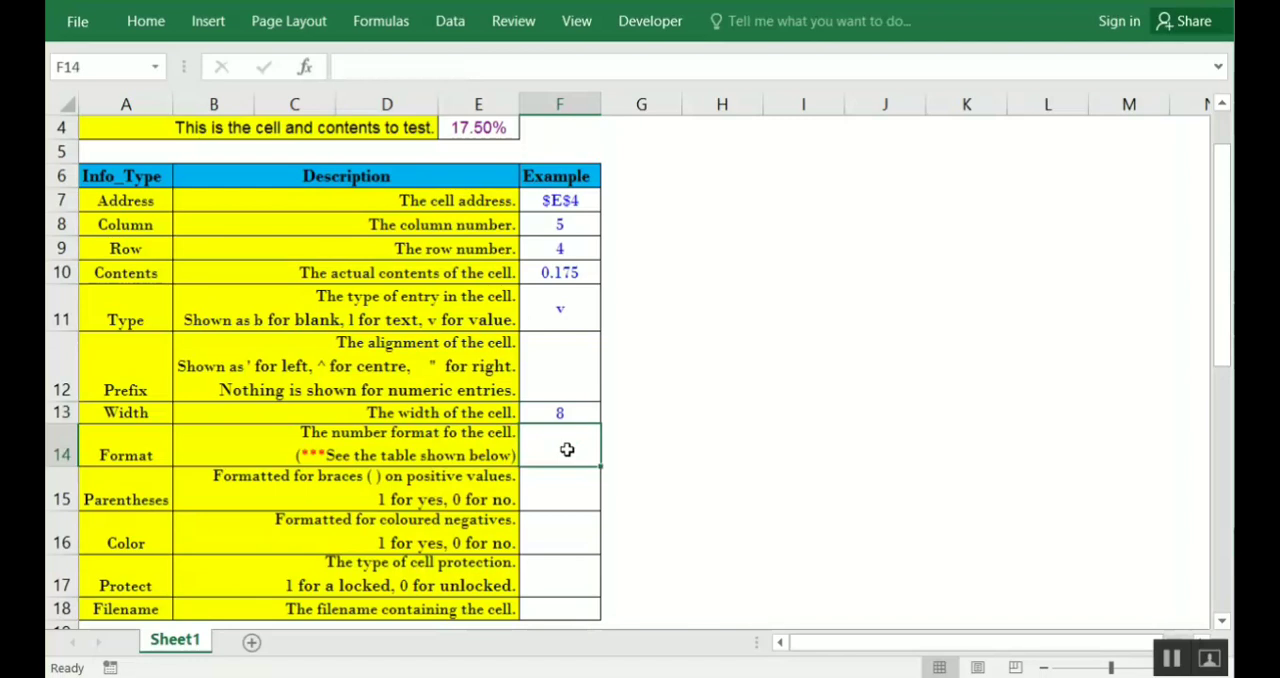
text(=ce)
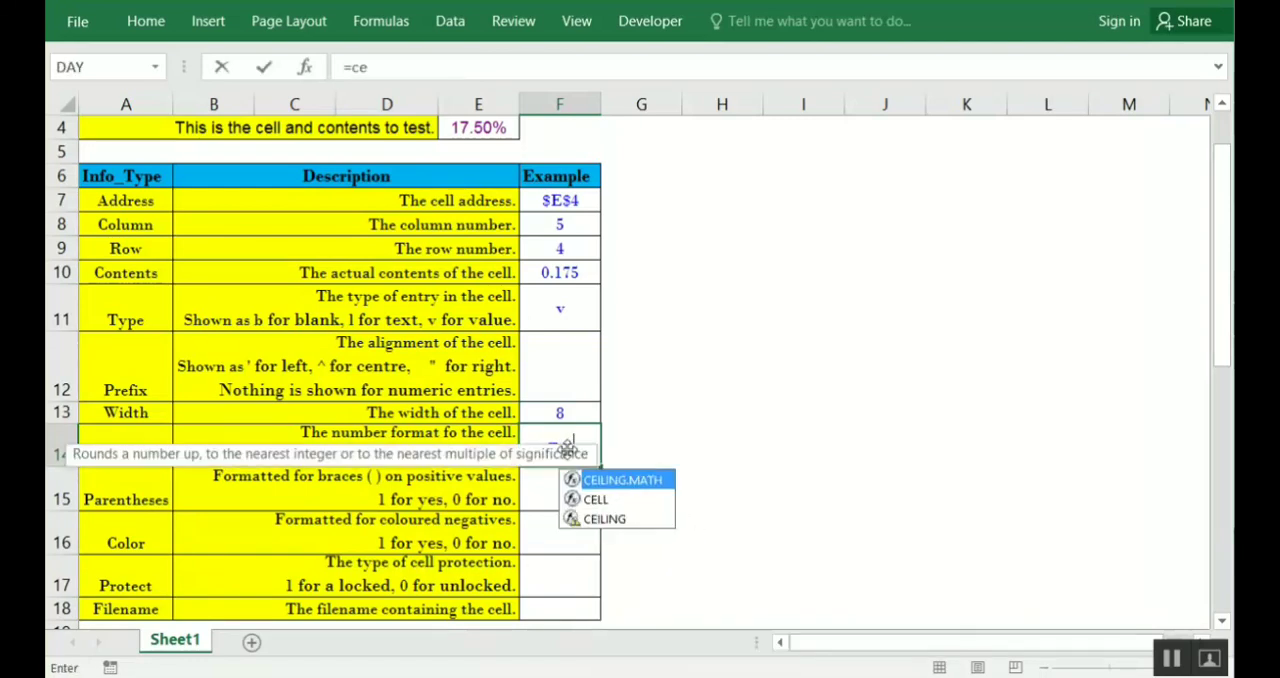
key(Down)
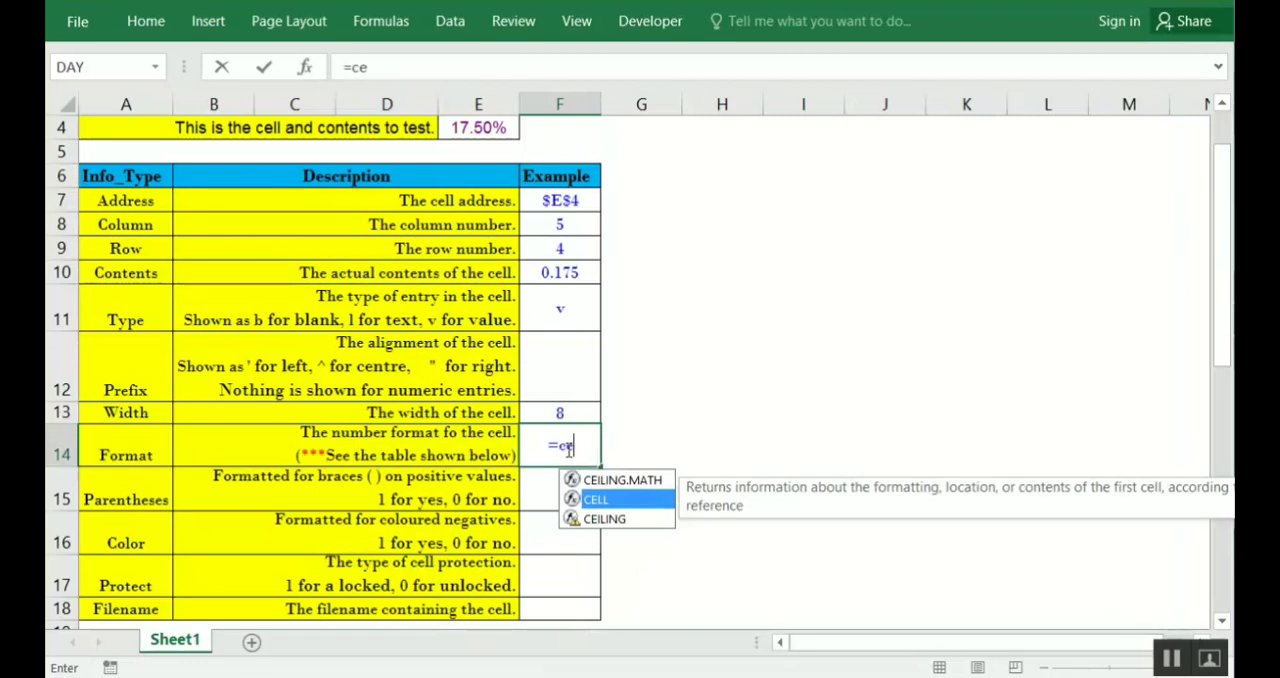
key(Tab)
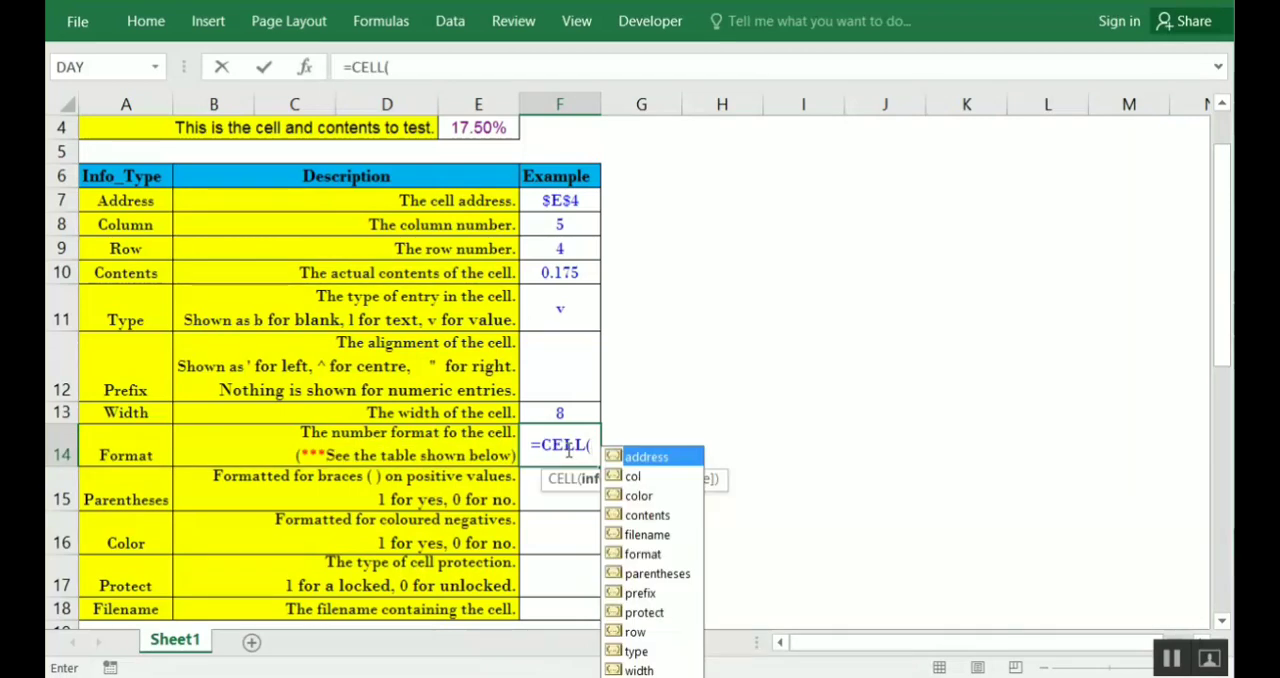
key(Down)
key(Down)
key(Down)
key(Down)
key(Down)
key(Tab)
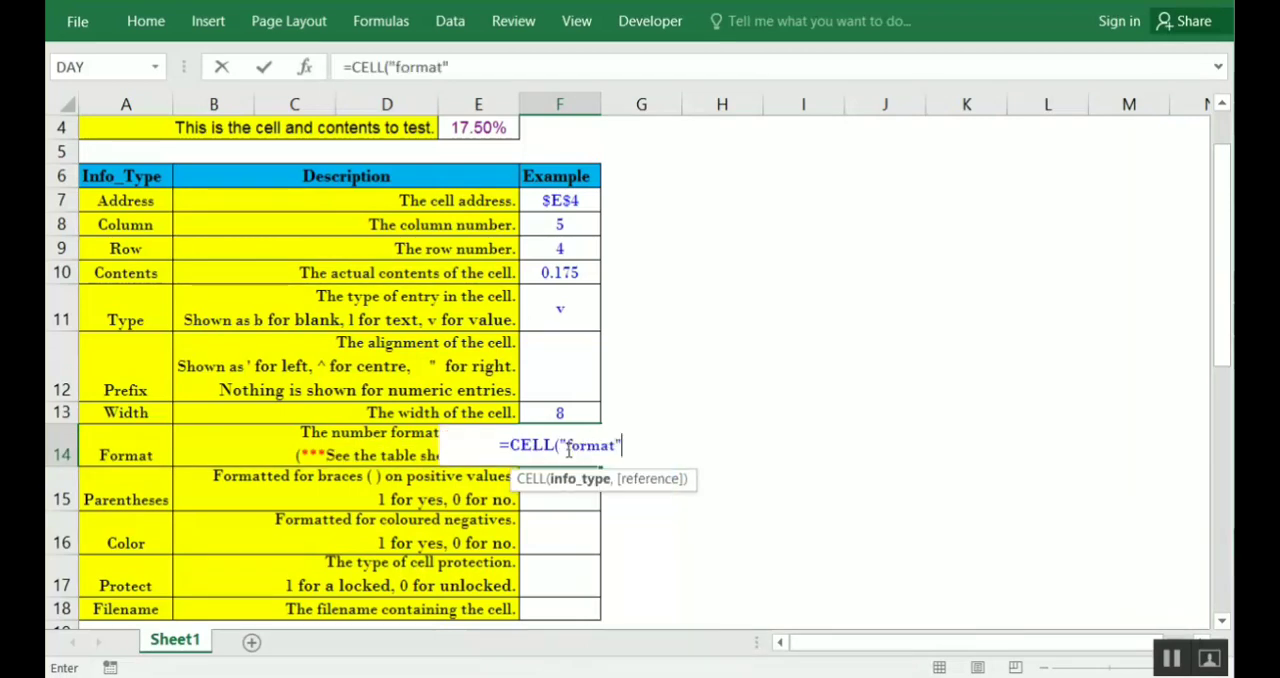
text(,)
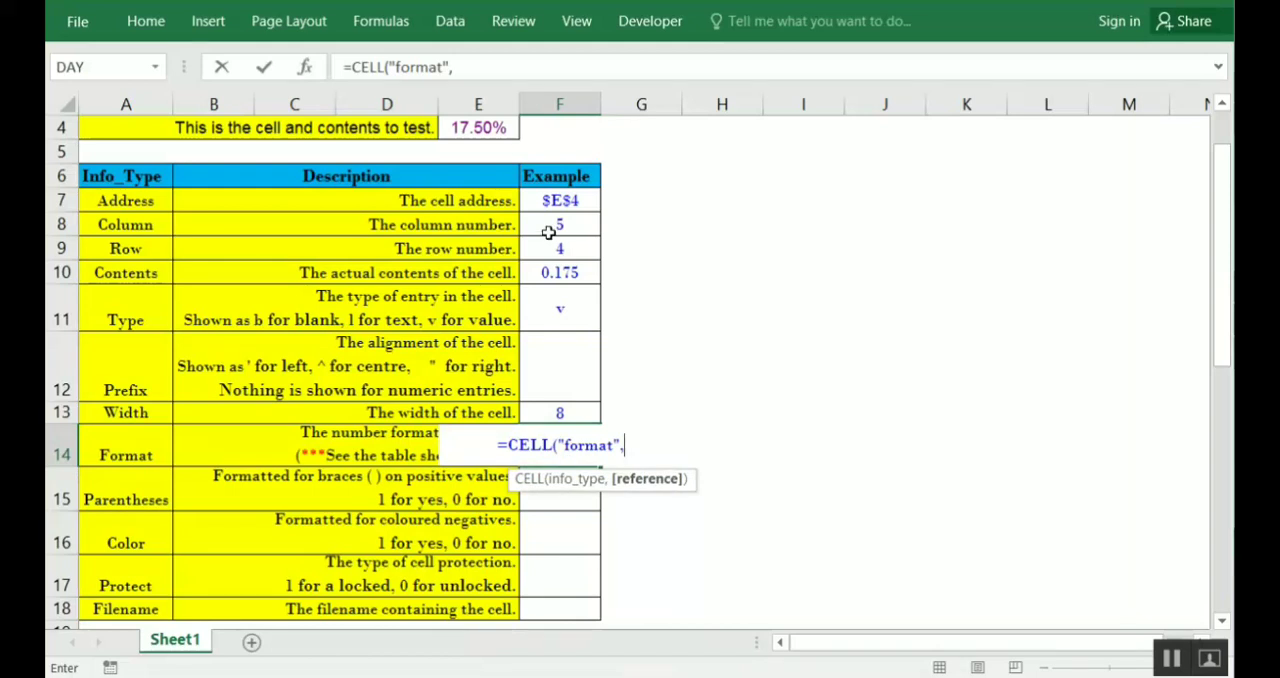
click(497, 127)
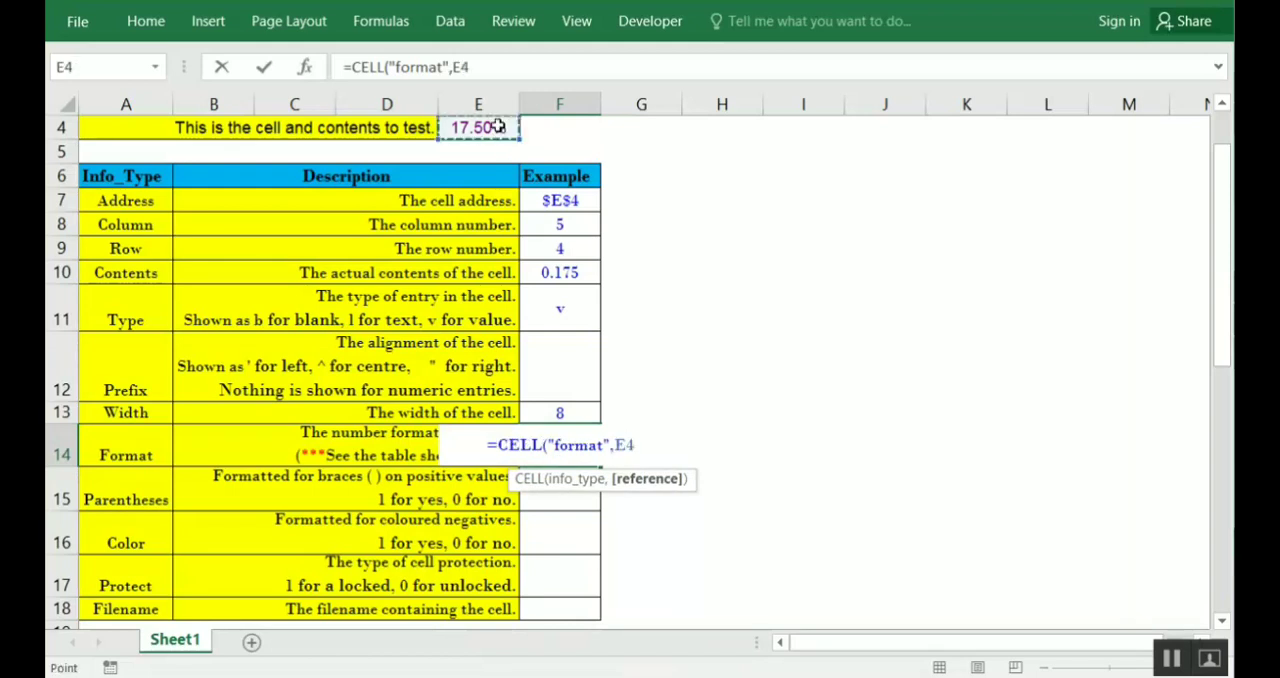
text())
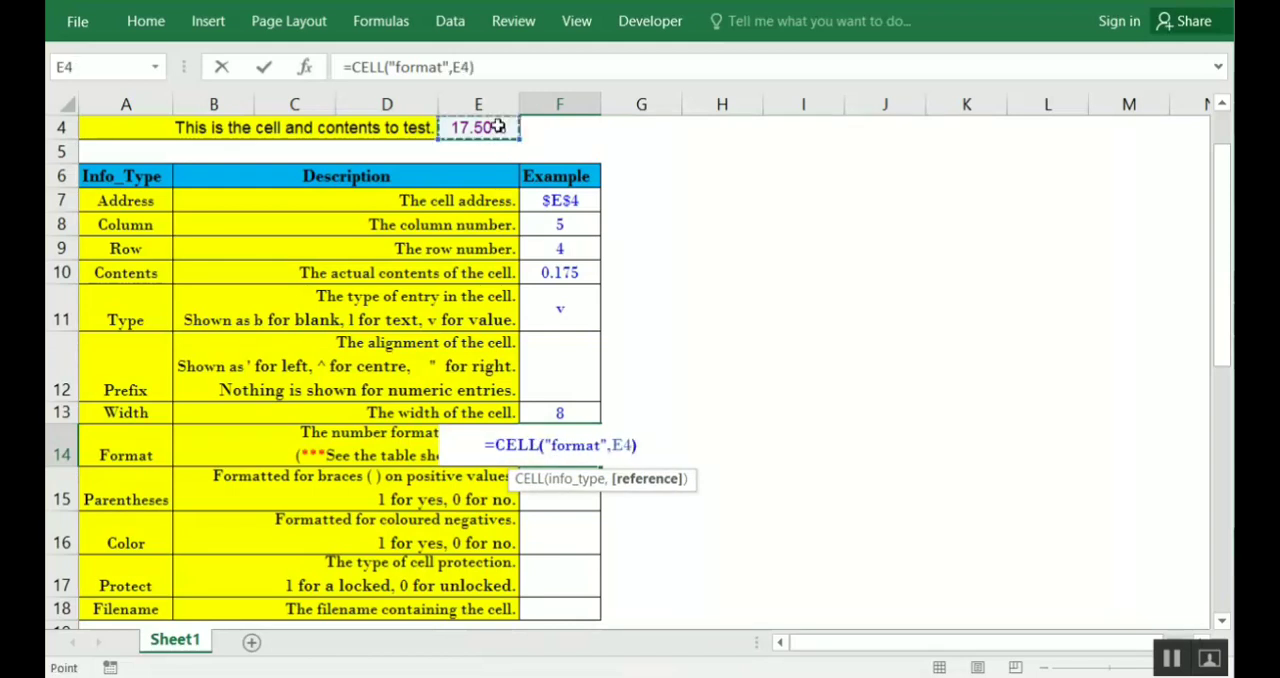
key(Return)
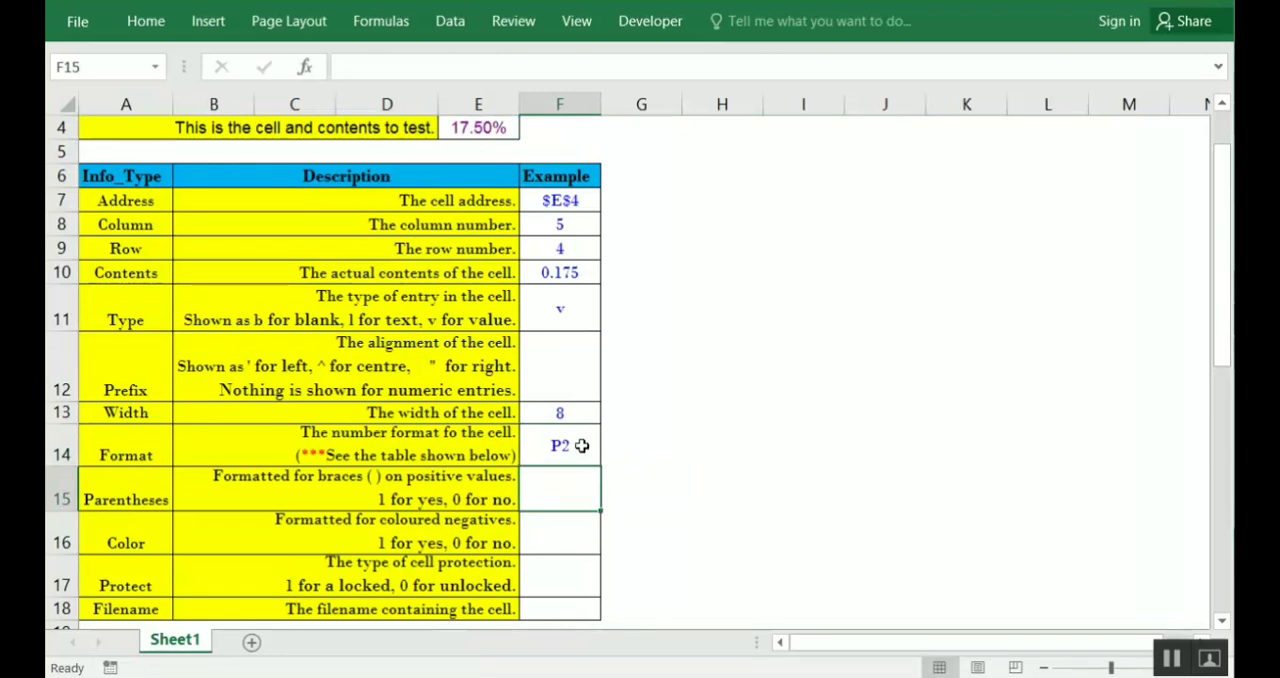
click(581, 445)
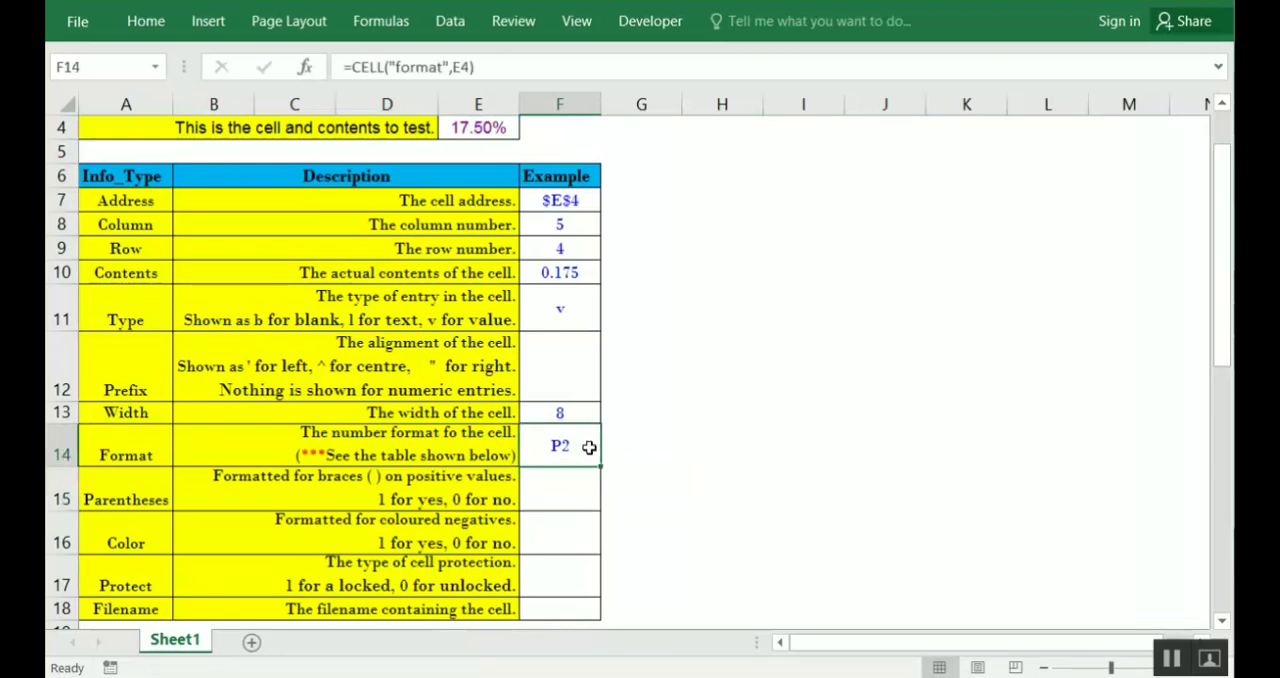
Examine the reference table of Excel formats and CELL return codes below the info types, and return to the info type table
click(652, 455)
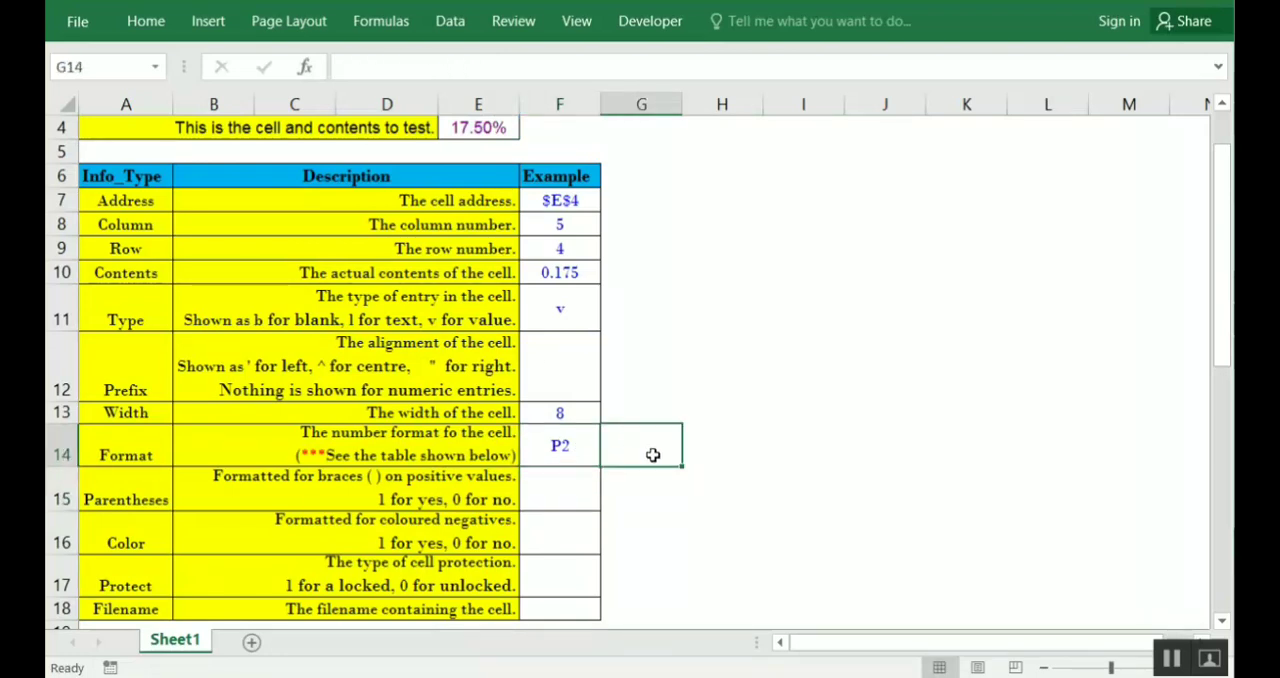
key(Left)
click(652, 455)
key(Down)
key(Down)
key(Down)
key(Down)
key(Down)
key(Down)
key(Down)
key(Down)
key(Down)
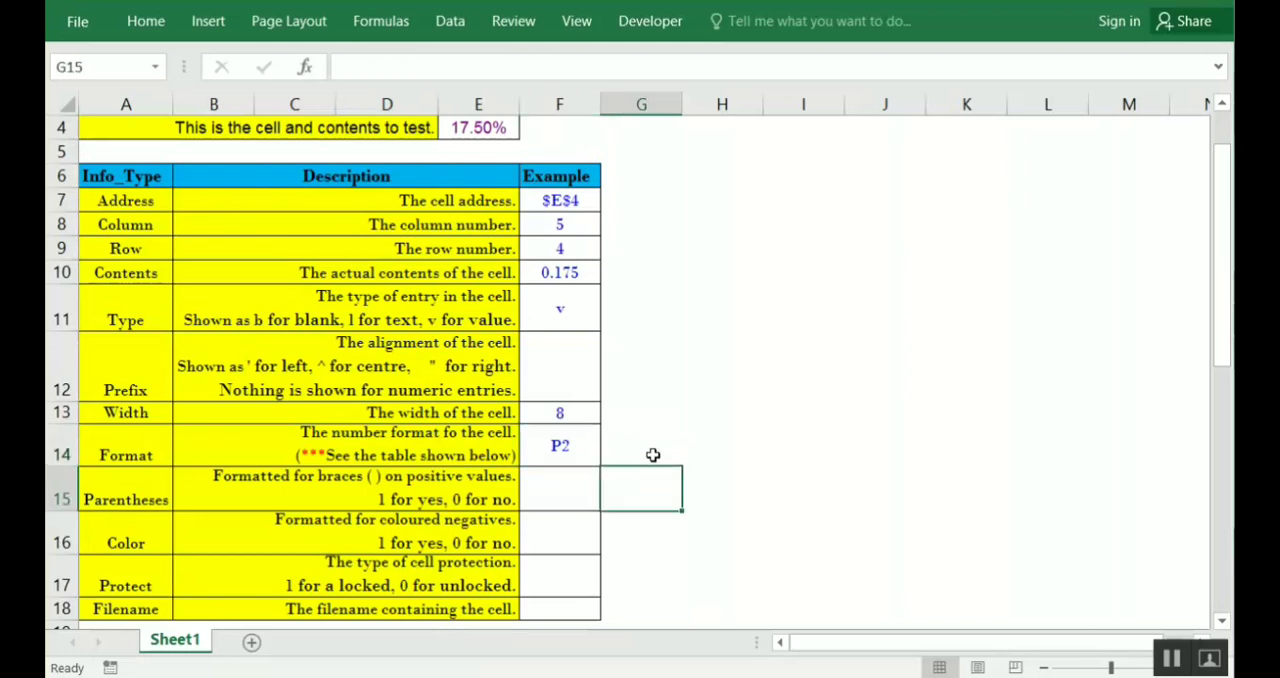
key(Down)
key(Down)
key(Down)
key(Down)
key(Down)
key(Down)
key(Down)
key(Down)
key(Down)
key(Down)
key(Down)
key(Down)
key(Down)
key(Down)
key(Down)
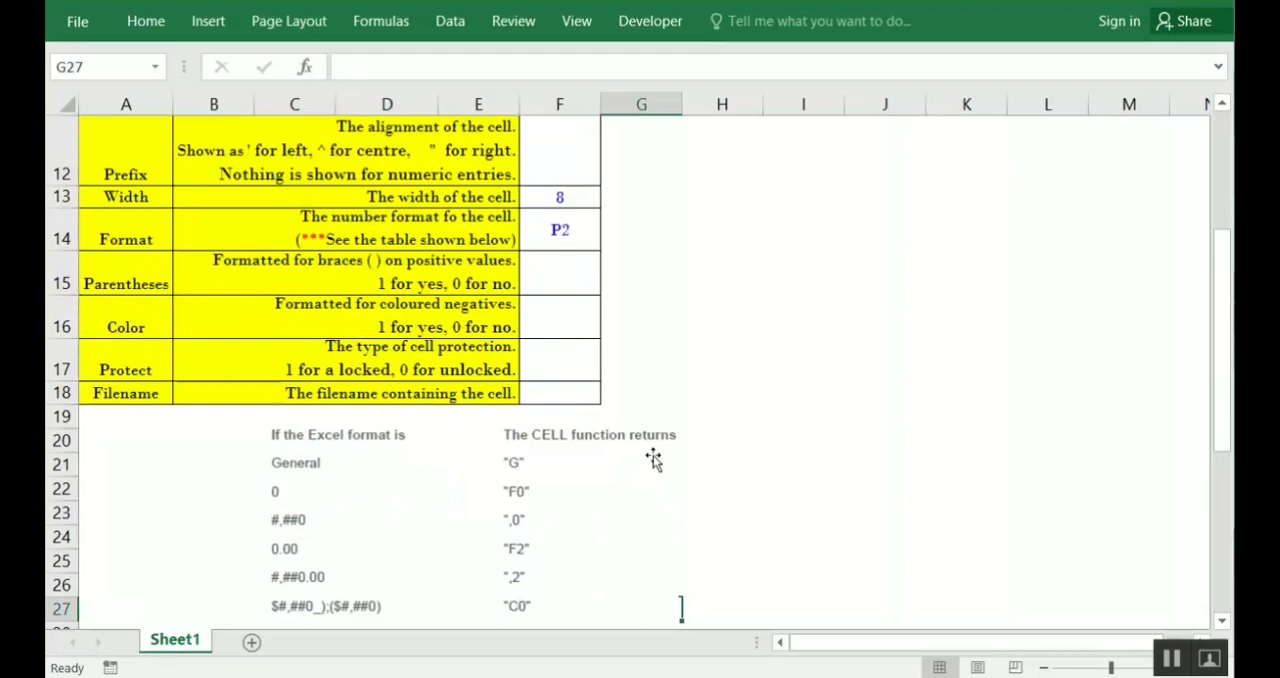
key(Down)
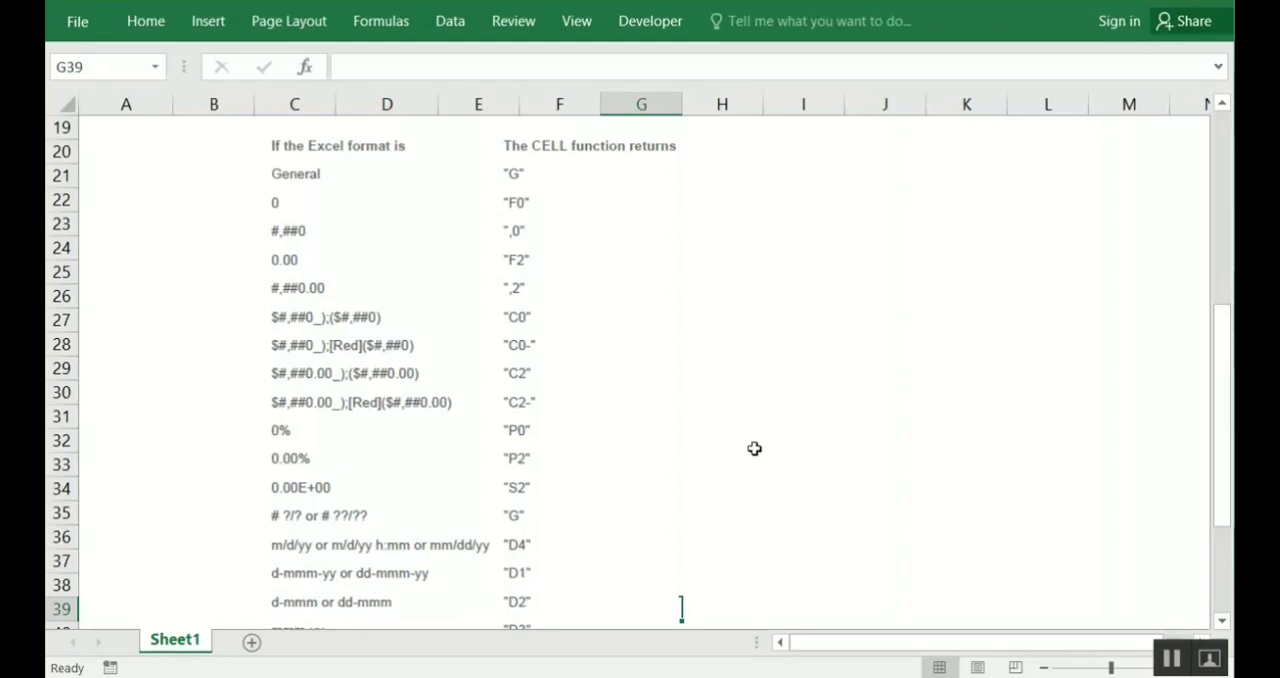
click(801, 258)
key(Up)
key(Up)
key(Up)
key(Up)
key(Up)
key(Up)
key(Up)
key(Up)
key(Up)
key(Up)
key(Up)
key(Up)
key(Up)
key(Up)
key(Up)
key(Up)
key(Up)
key(Up)
key(Up)
key(Up)
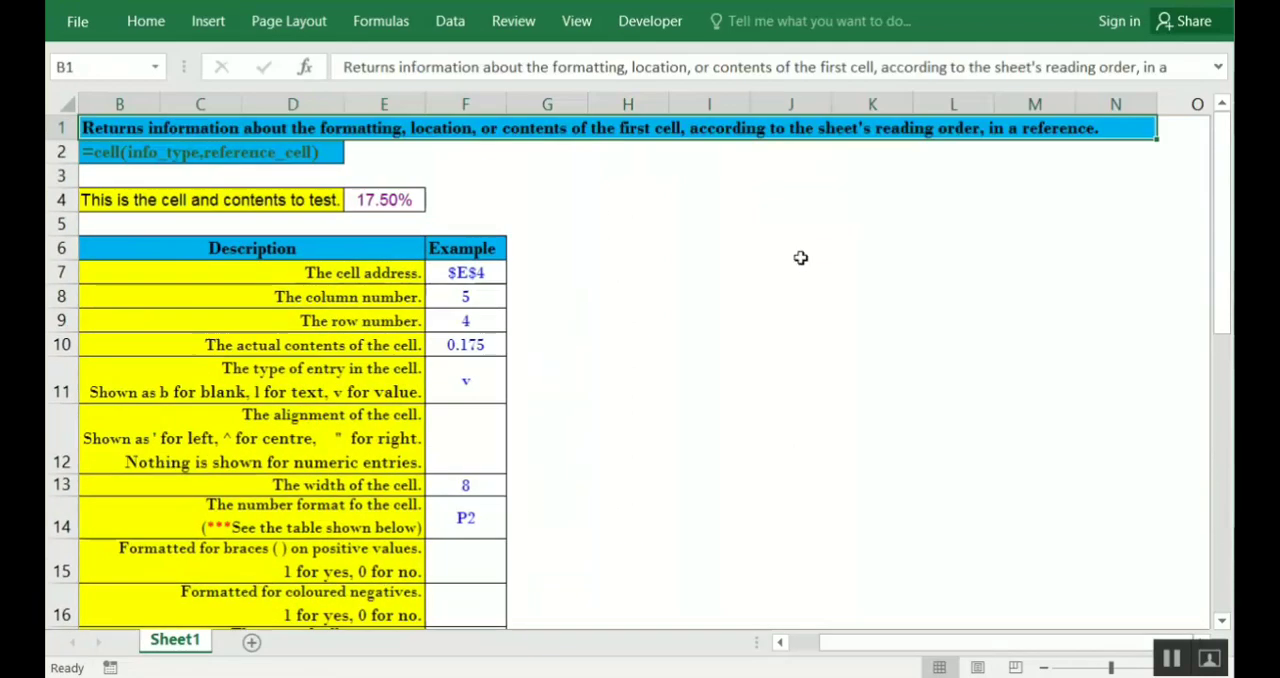
key(Left)
key(Down)
key(Down)
key(Down)
key(Down)
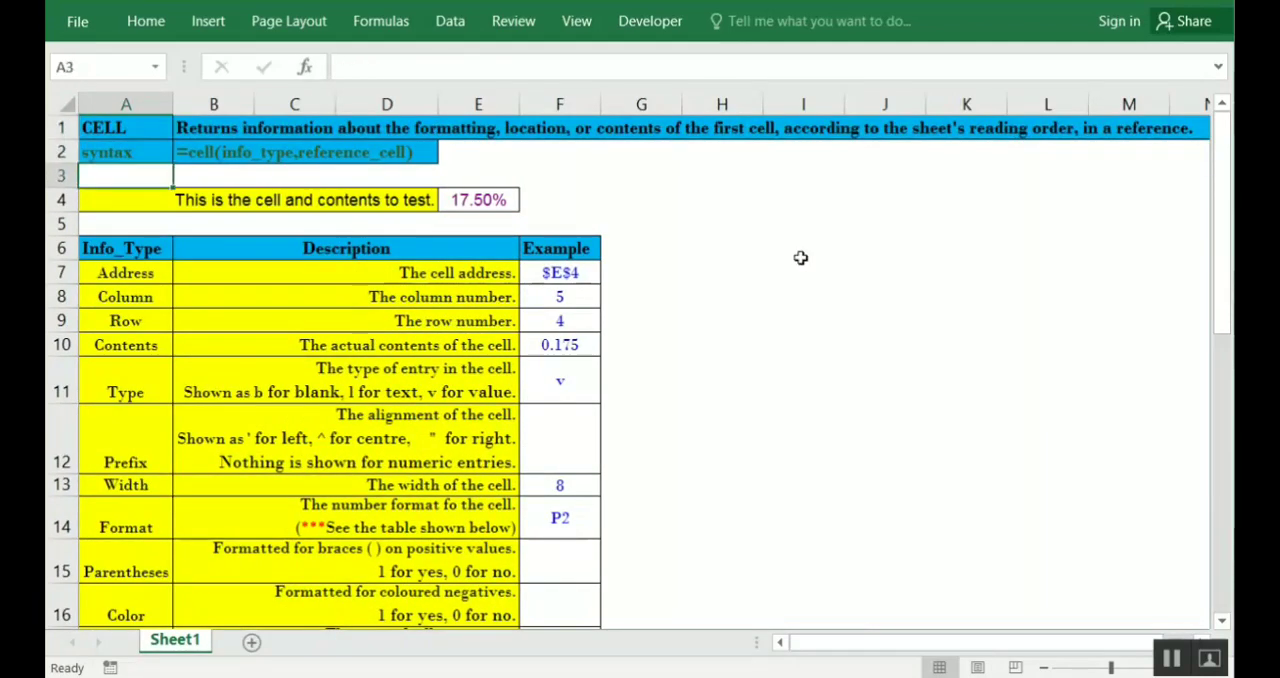
key(Down)
key(Down)
key(Down)
key(Down)
key(Down)
key(Down)
key(Down)
key(Down)
key(Down)
key(Down)
key(Down)
key(Down)
key(Down)
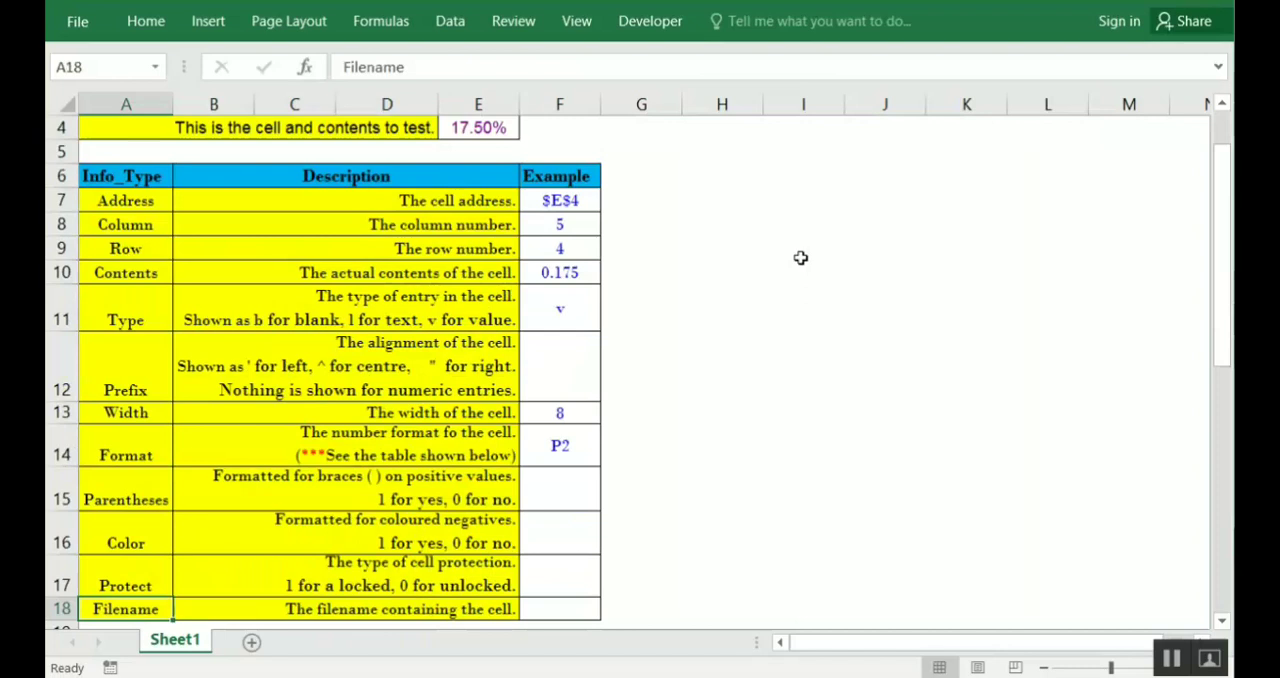
Enter =CELL("parentheses",E4) in F15 as the Parentheses example
click(123, 487)
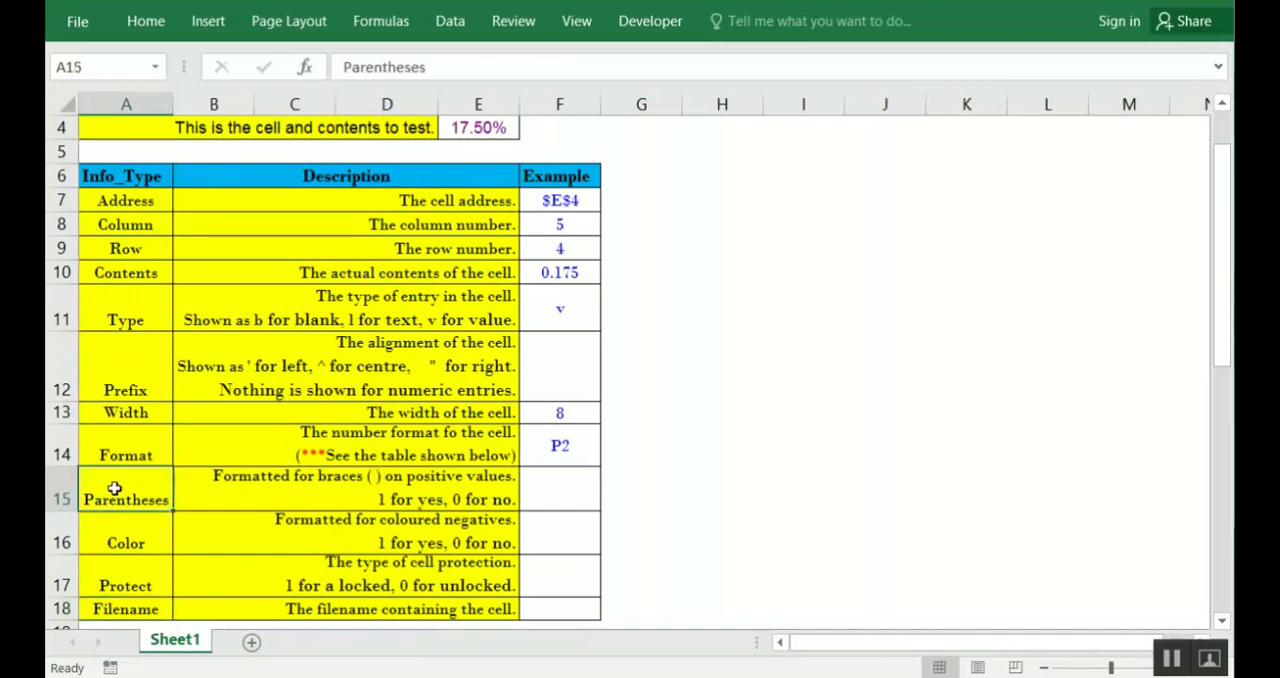
click(567, 492)
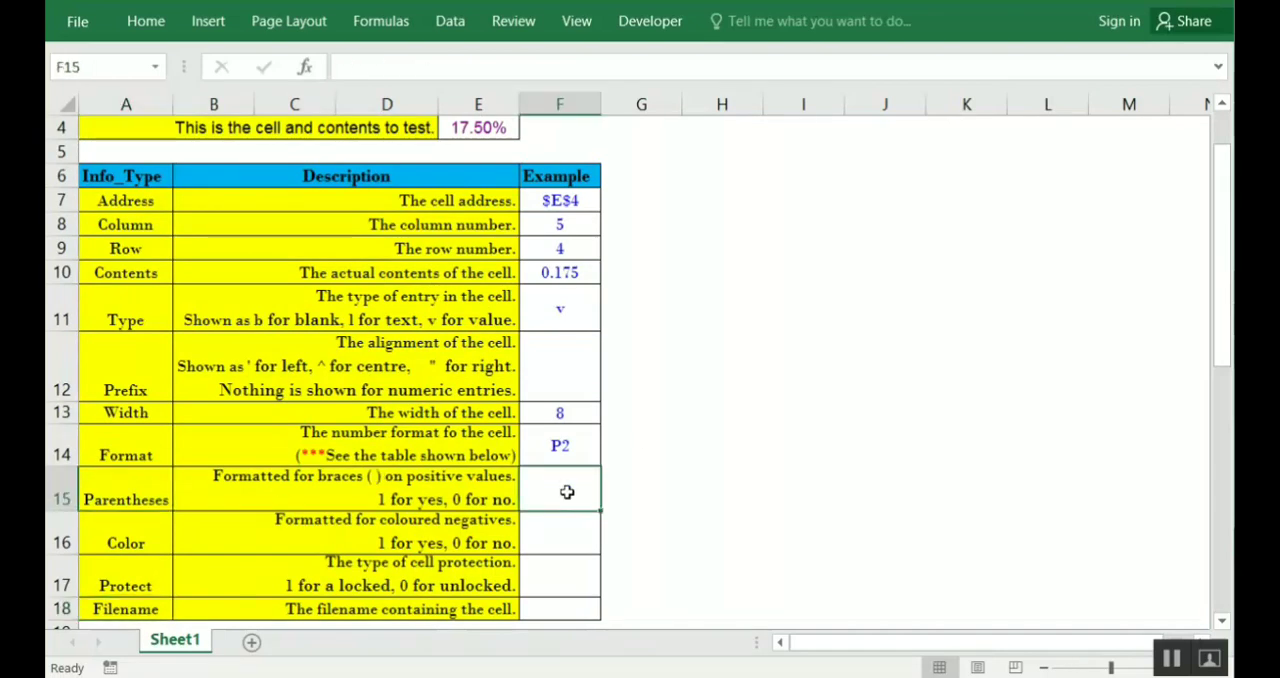
text(=cel)
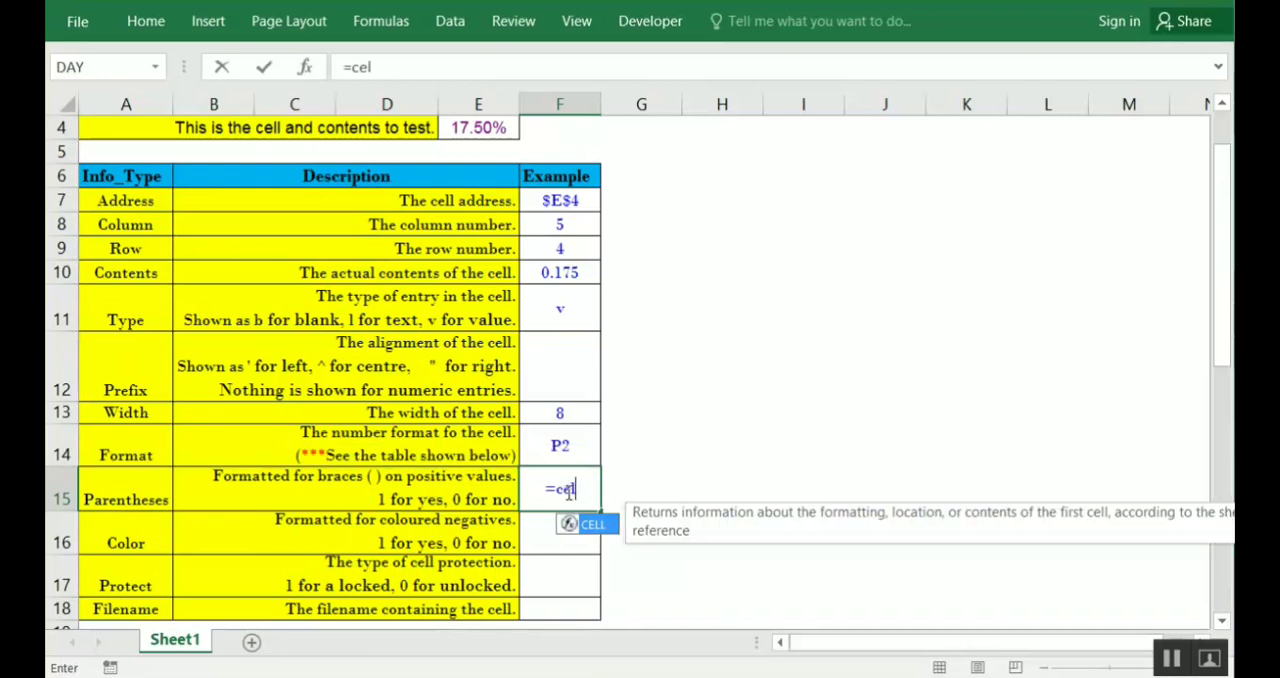
key(Tab)
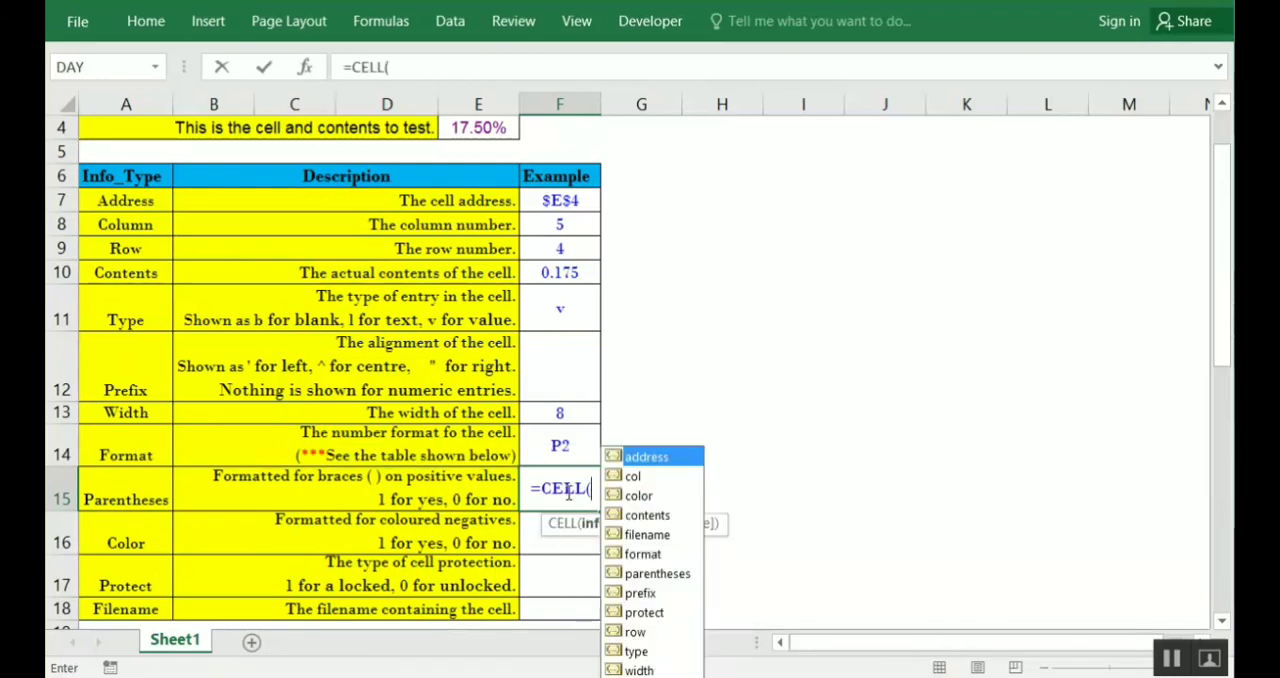
key(Down)
key(Down)
key(Down)
key(Down)
key(Down)
key(Down)
key(Tab)
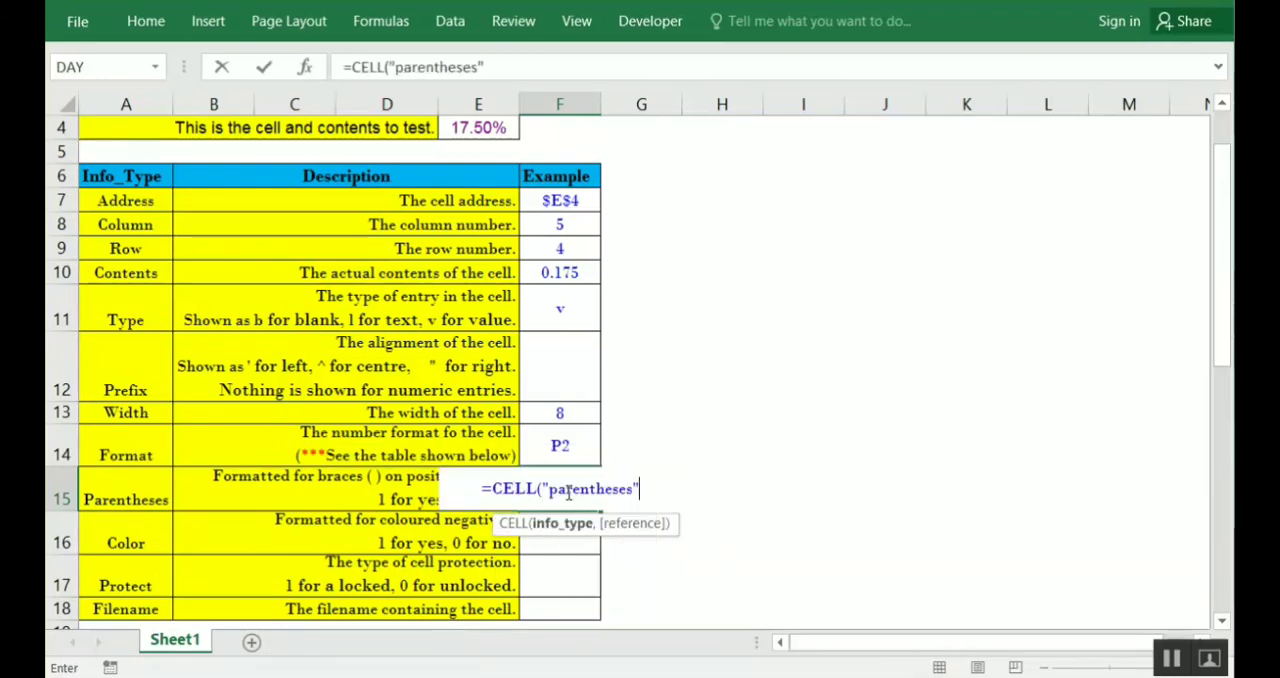
text(,)
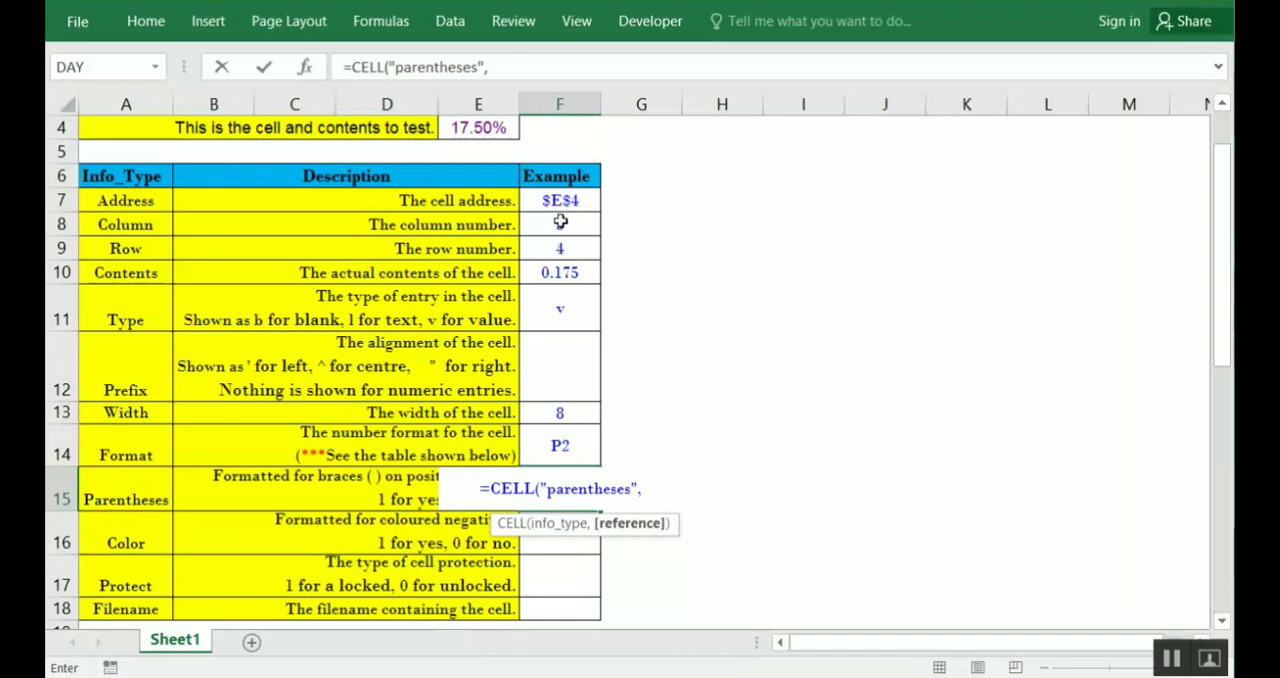
click(499, 127)
text())
key(Return)
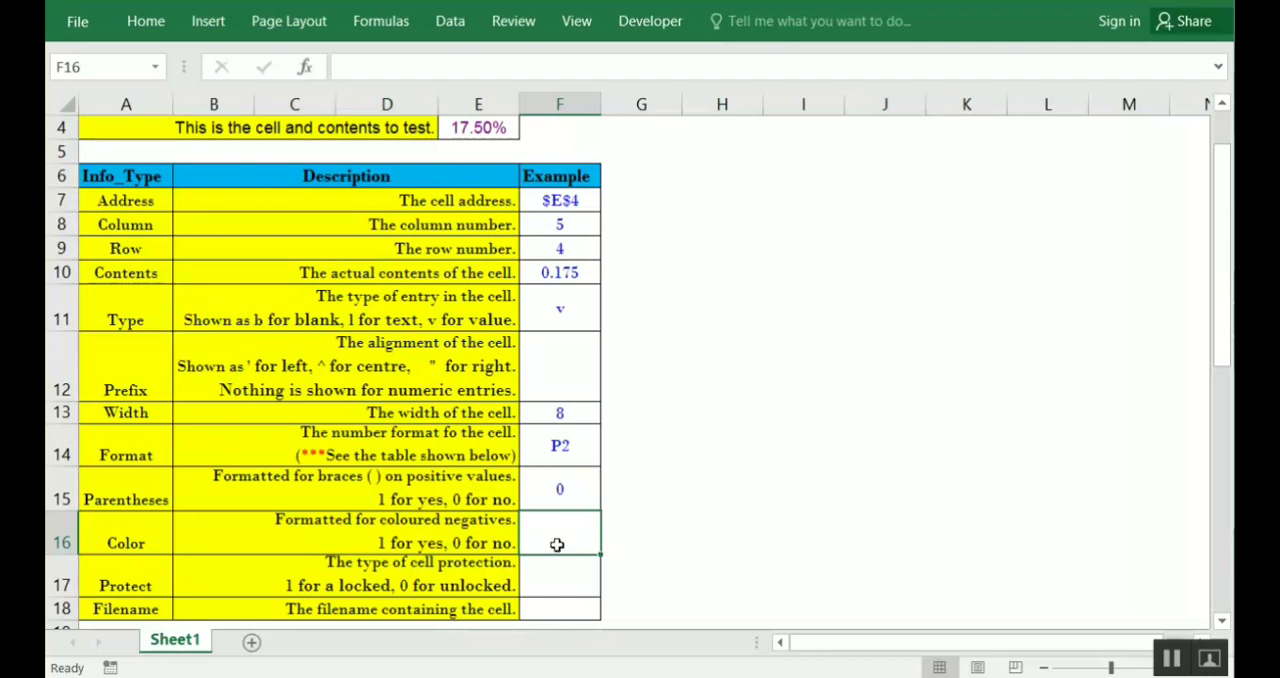
Enter =CELL("color",E4) in F16 as the Color example and check the entered formula
text(=)
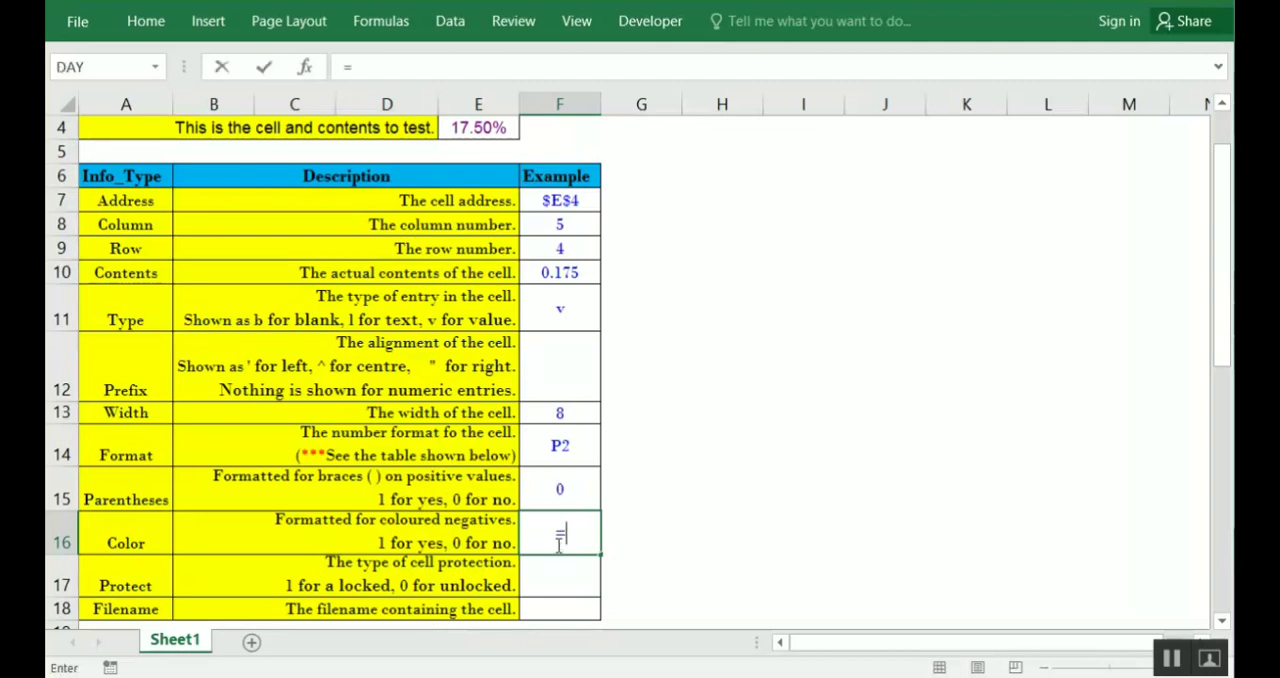
text(c)
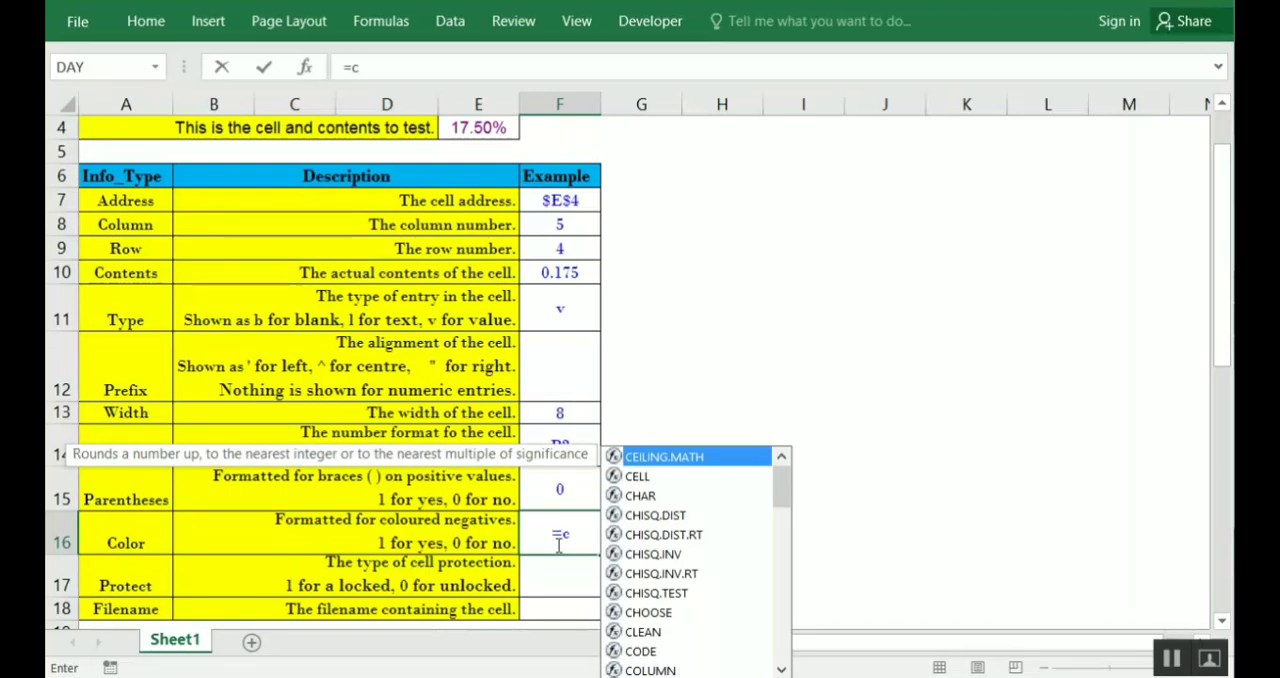
text(ell)
key(Tab)
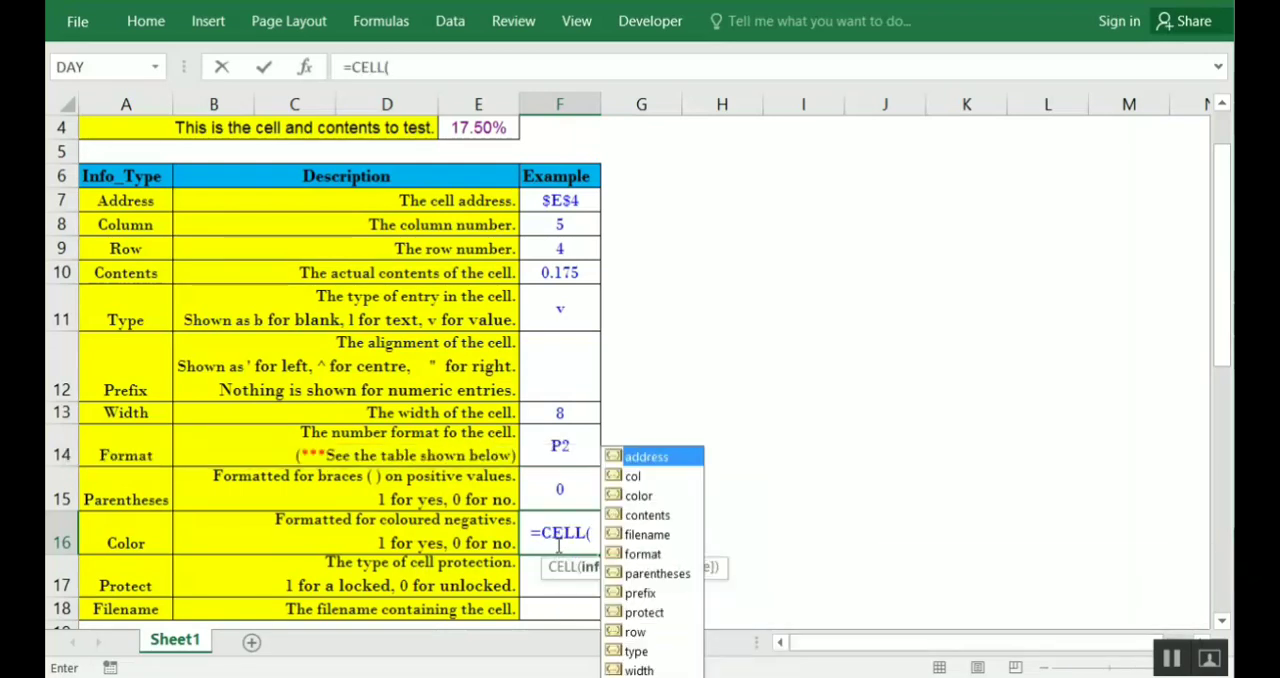
key(Down)
key(Down)
key(Tab)
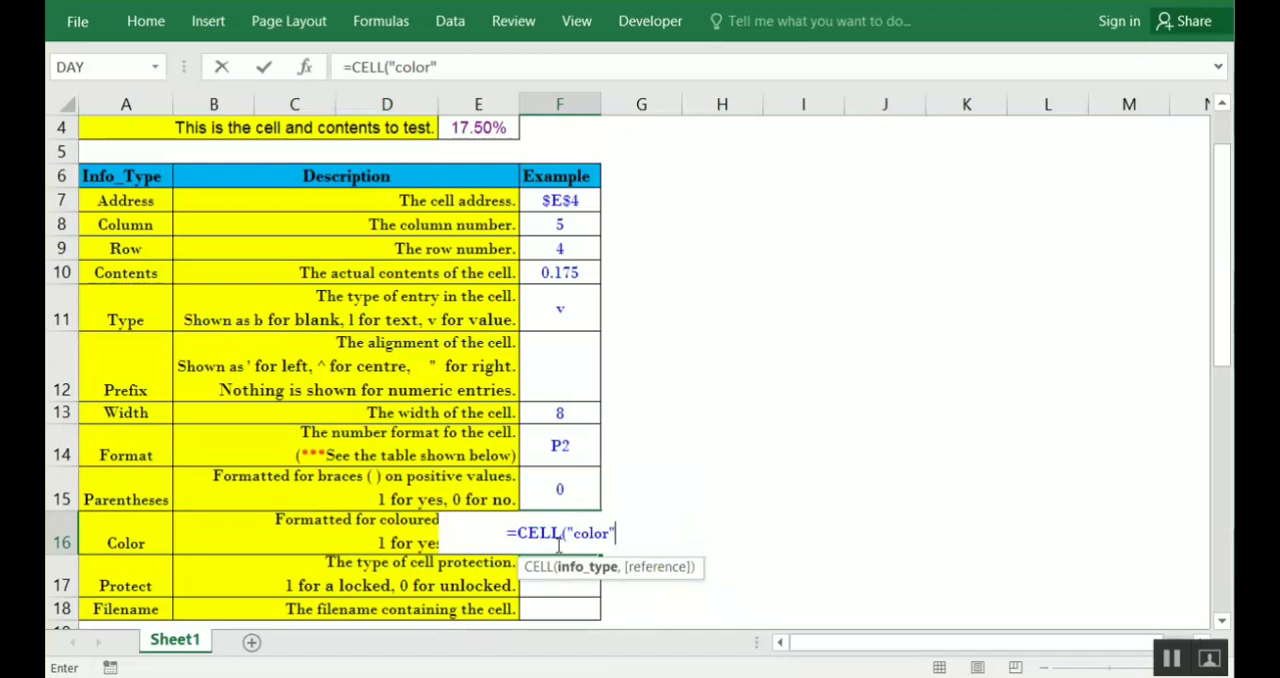
text(,)
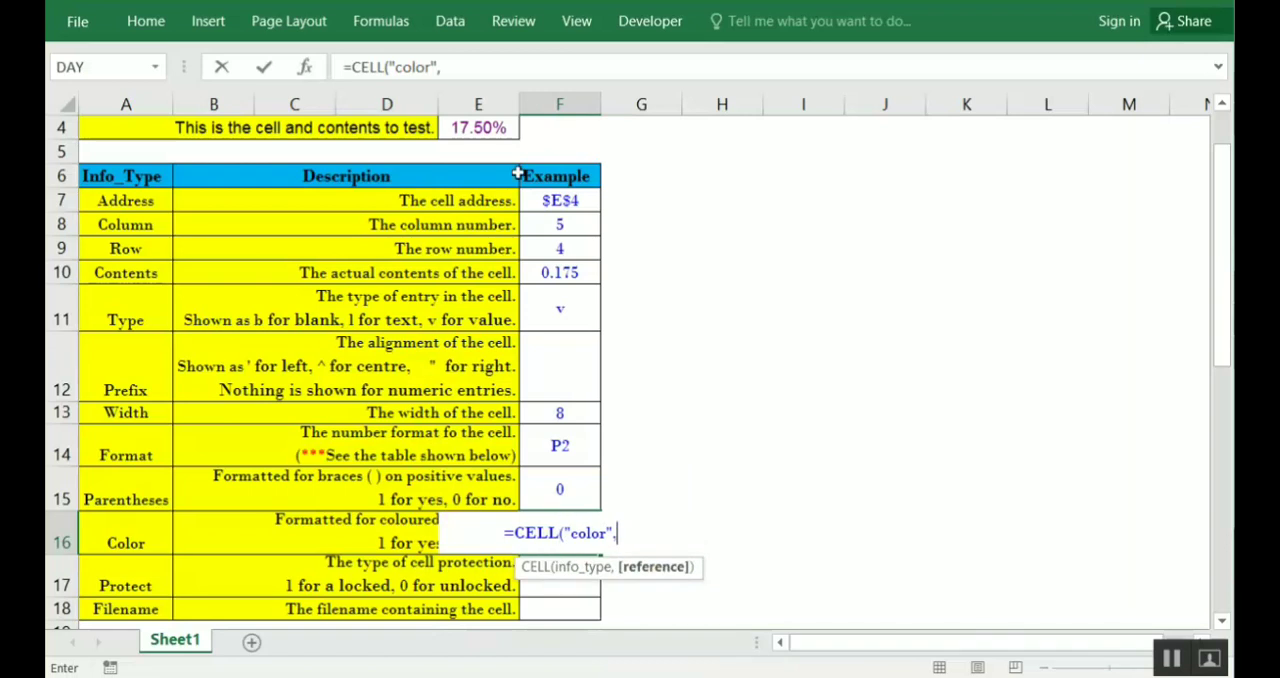
click(500, 127)
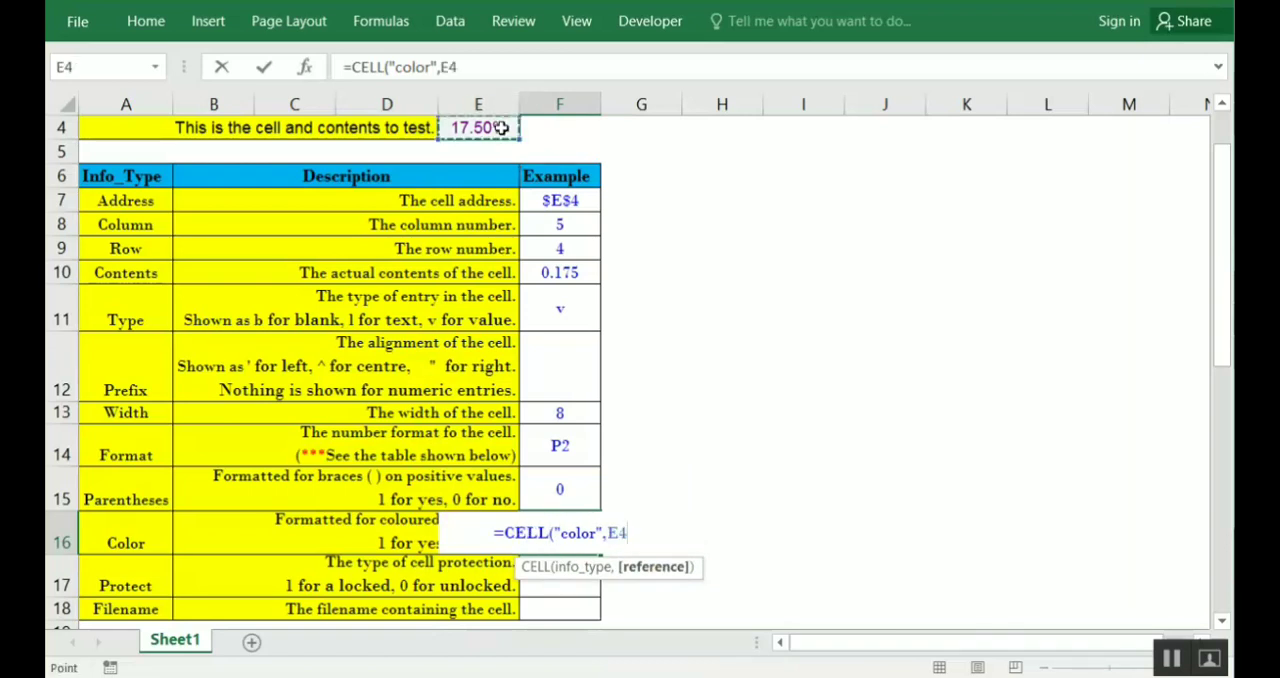
text())
key(Return)
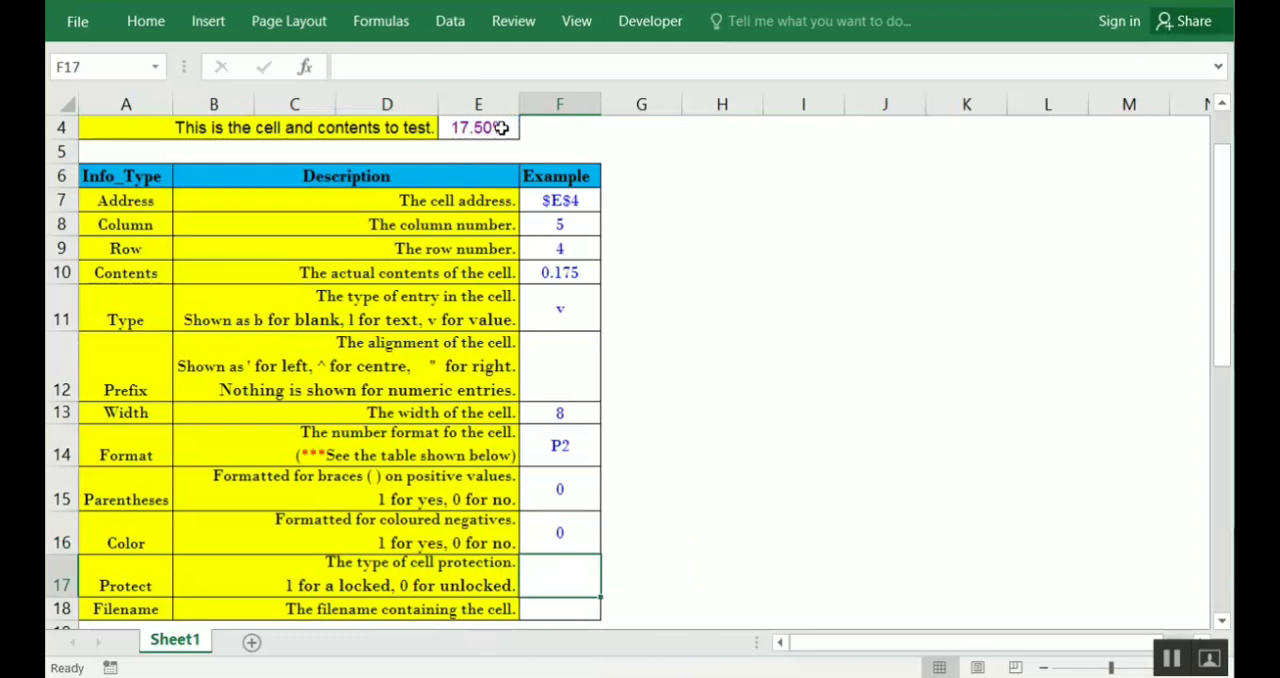
click(580, 534)
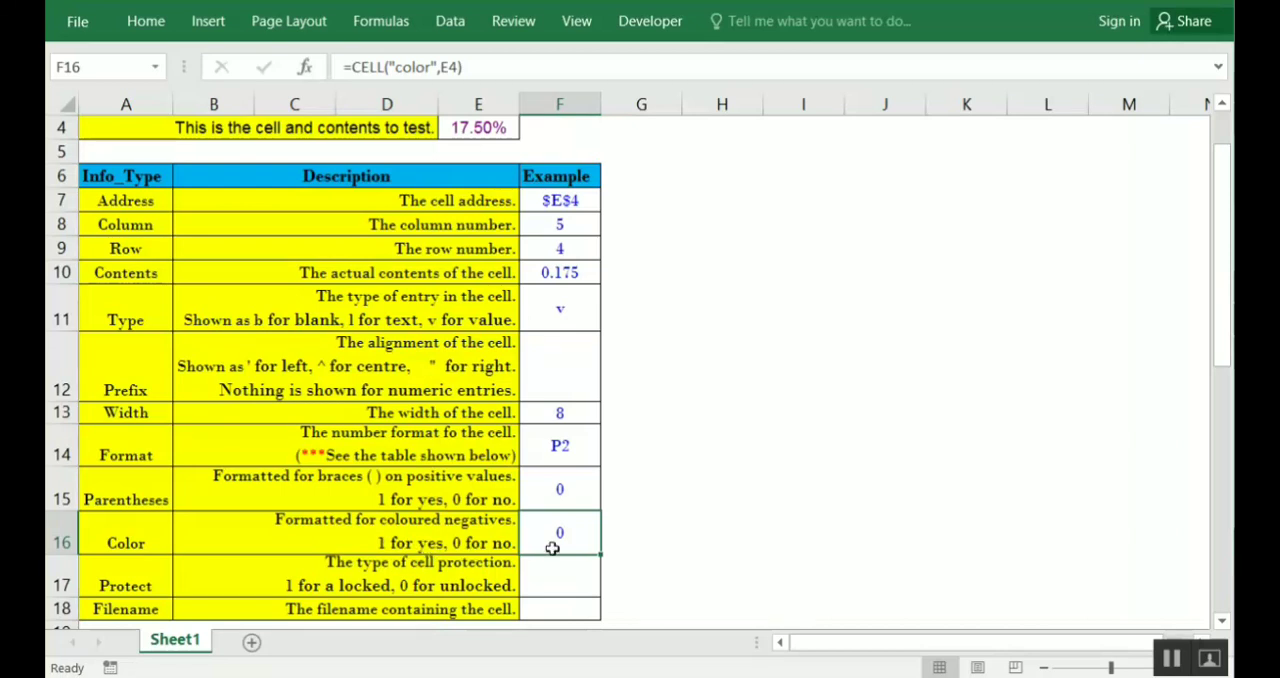
Enter =CELL("protect",E4) in F17 as the Protect example and check the entered formula
click(565, 577)
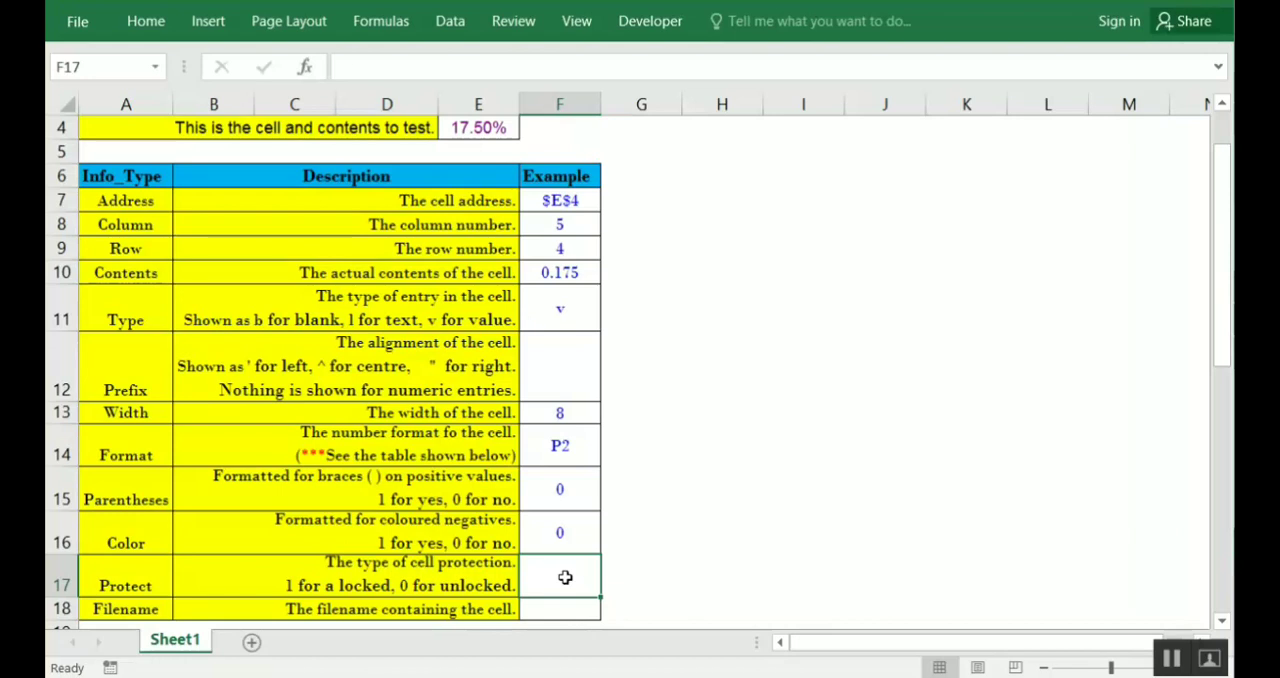
text(=)
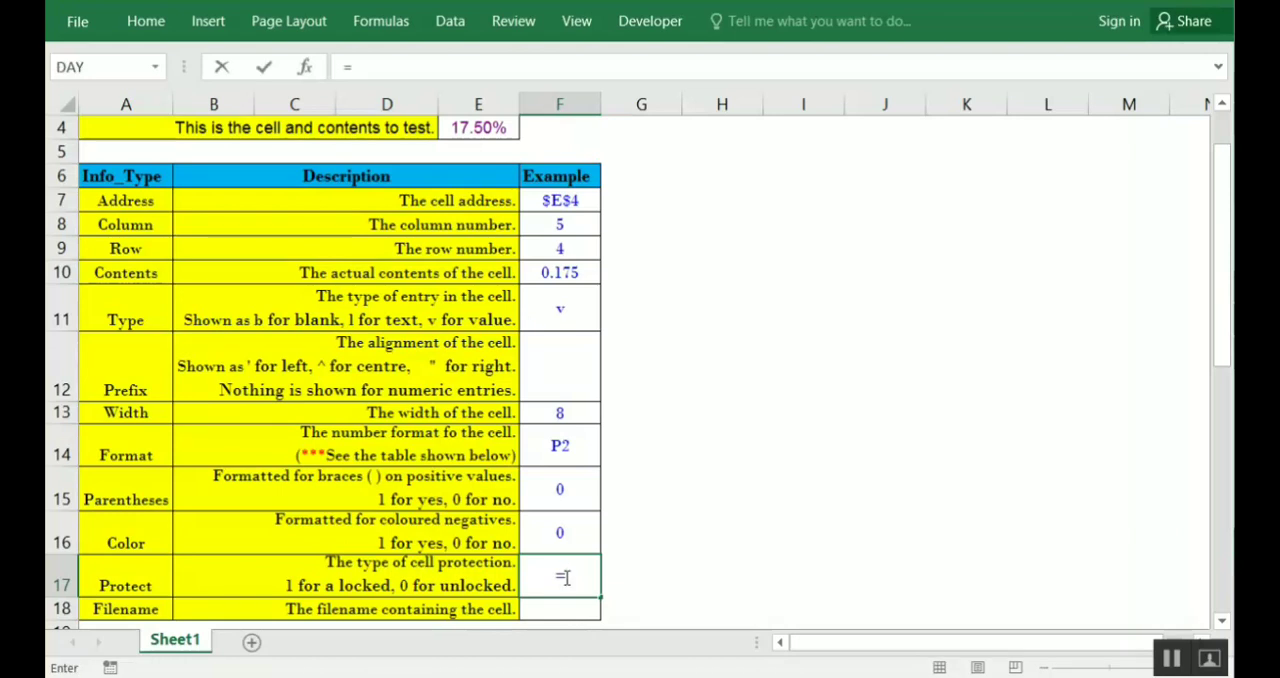
text(cell)
key(Tab)
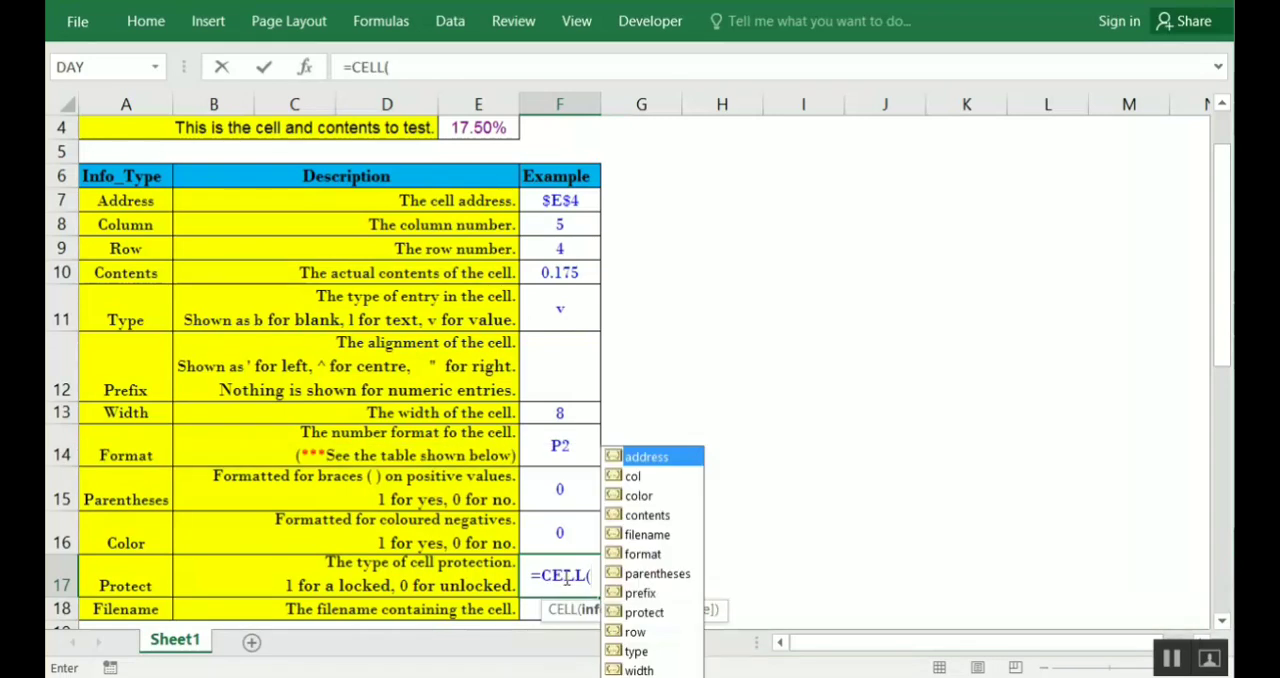
key(Down)
key(Down)
key(Down)
key(Down)
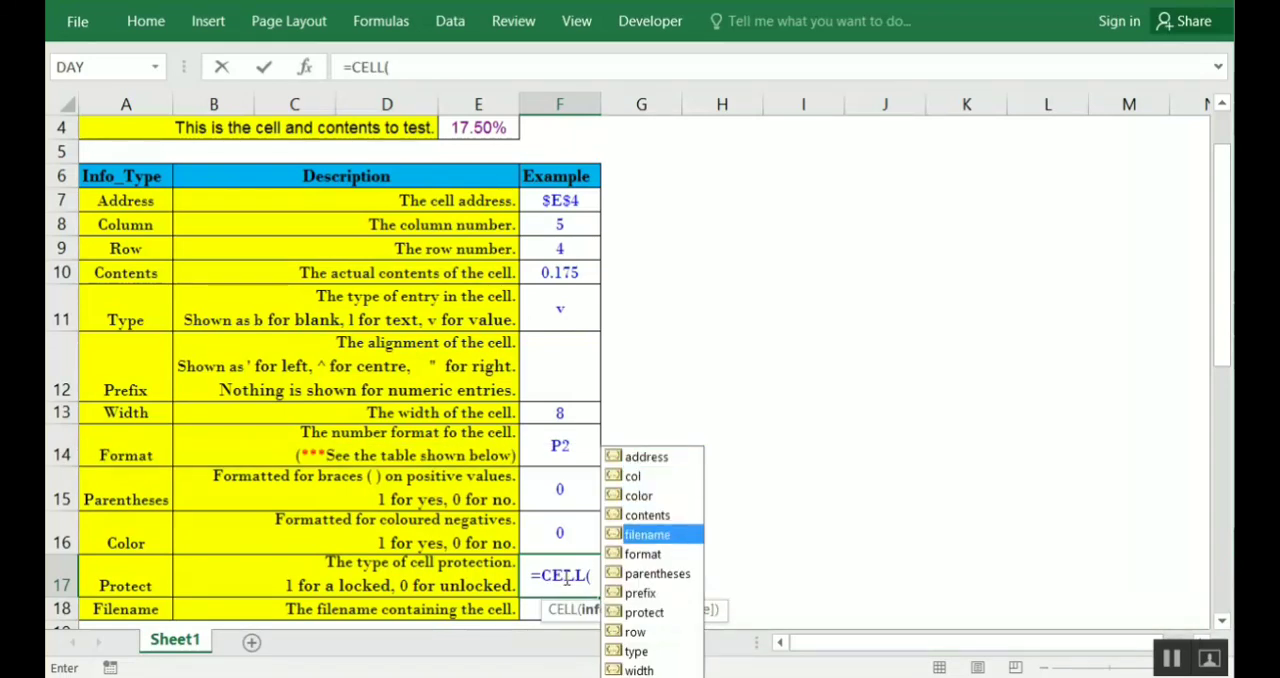
key(Down)
key(Down)
key(Down)
key(Down)
key(Tab)
text(,)
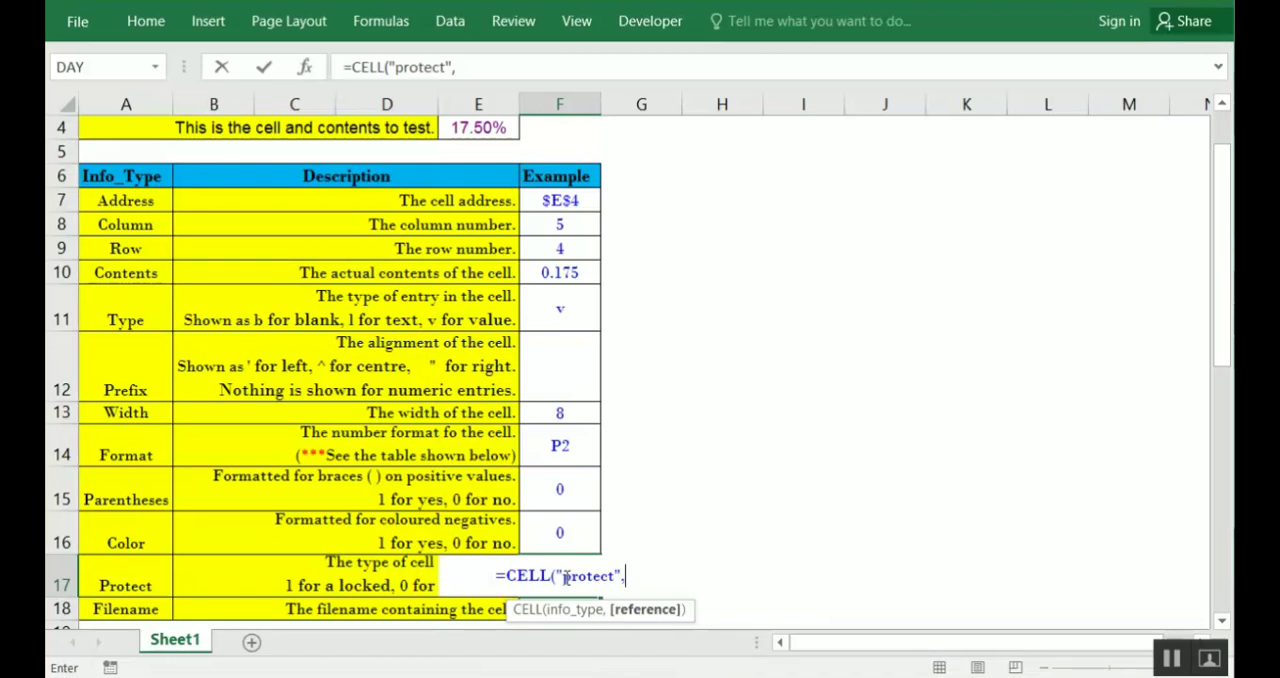
click(487, 124)
text())
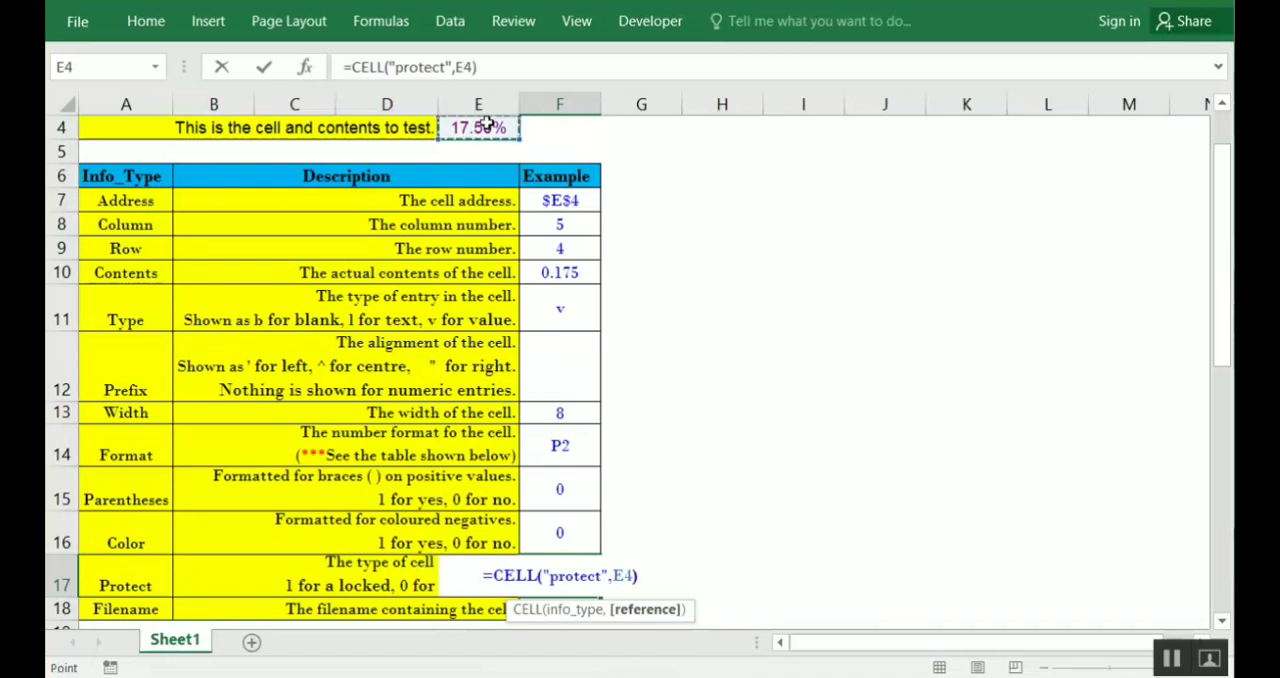
key(Return)
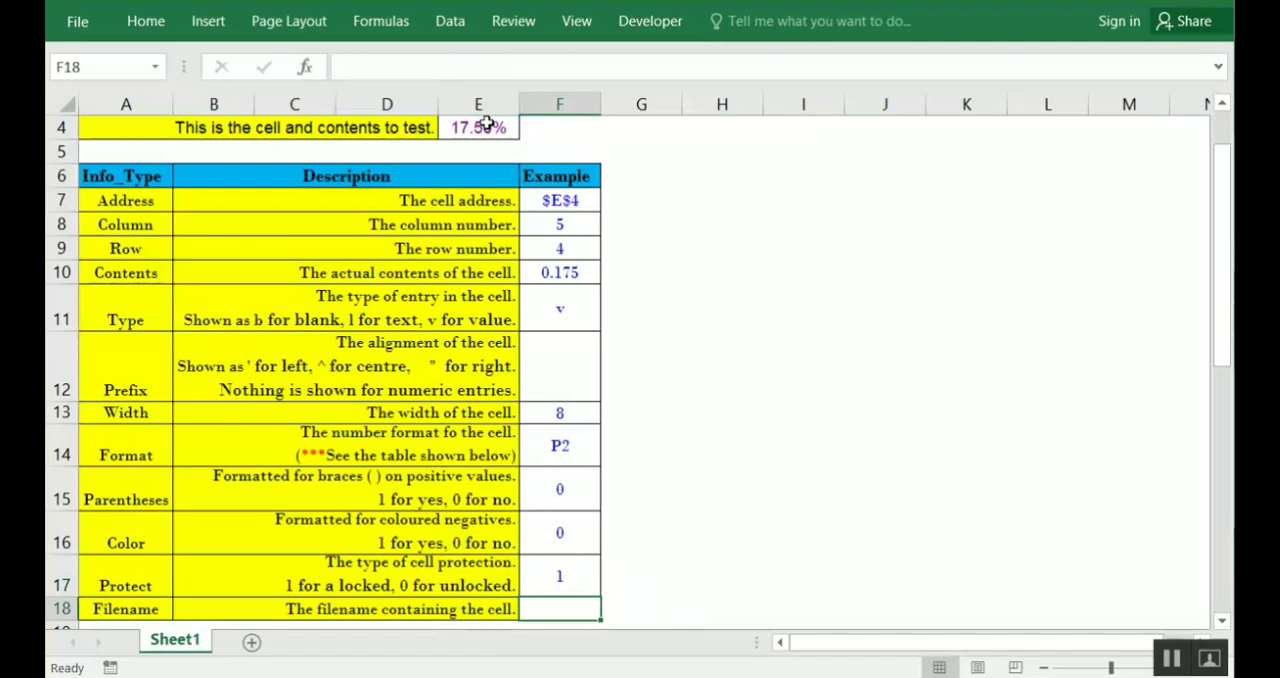
key(Up)
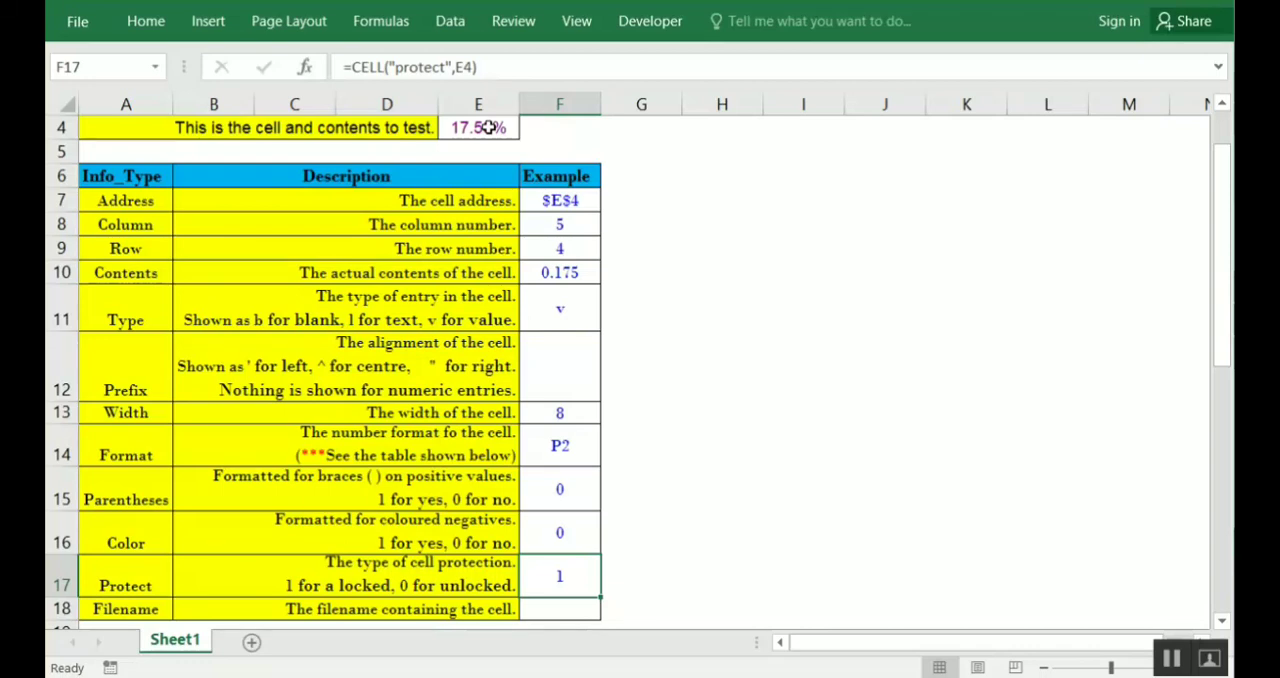
Enter =CELL("filename",E4) in F18 as the Filename example and check the entered formula
key(Down)
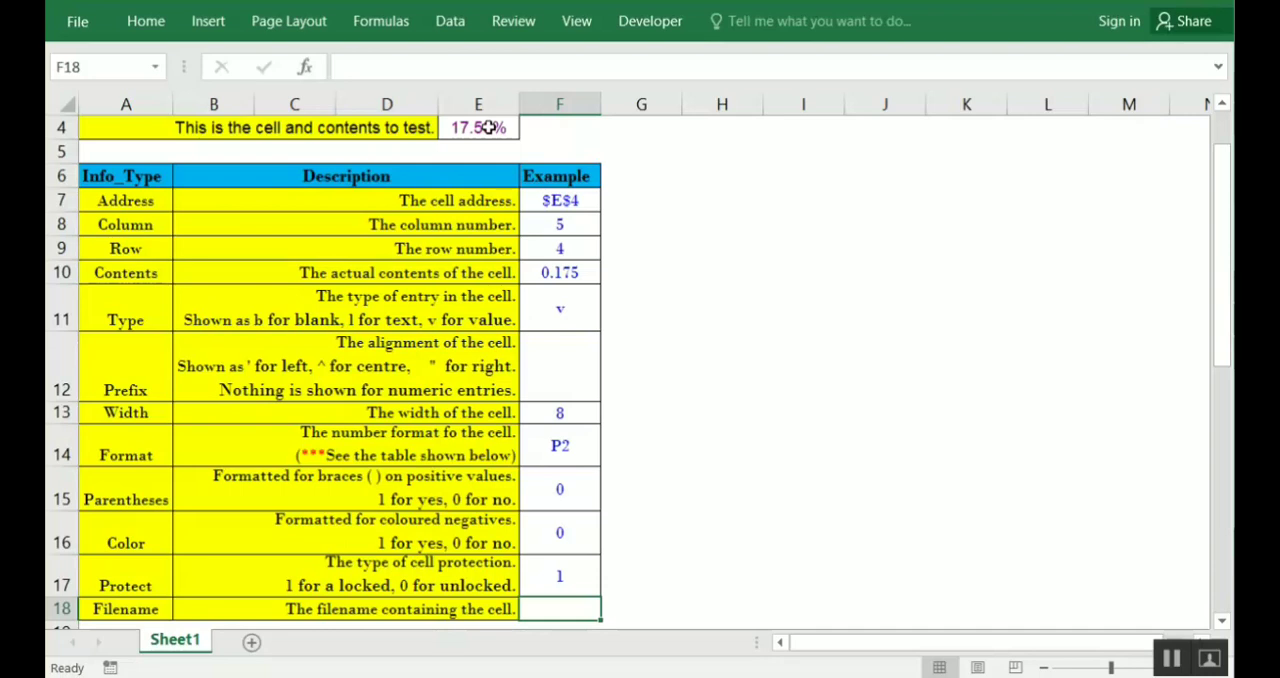
key(F2)
text(=)
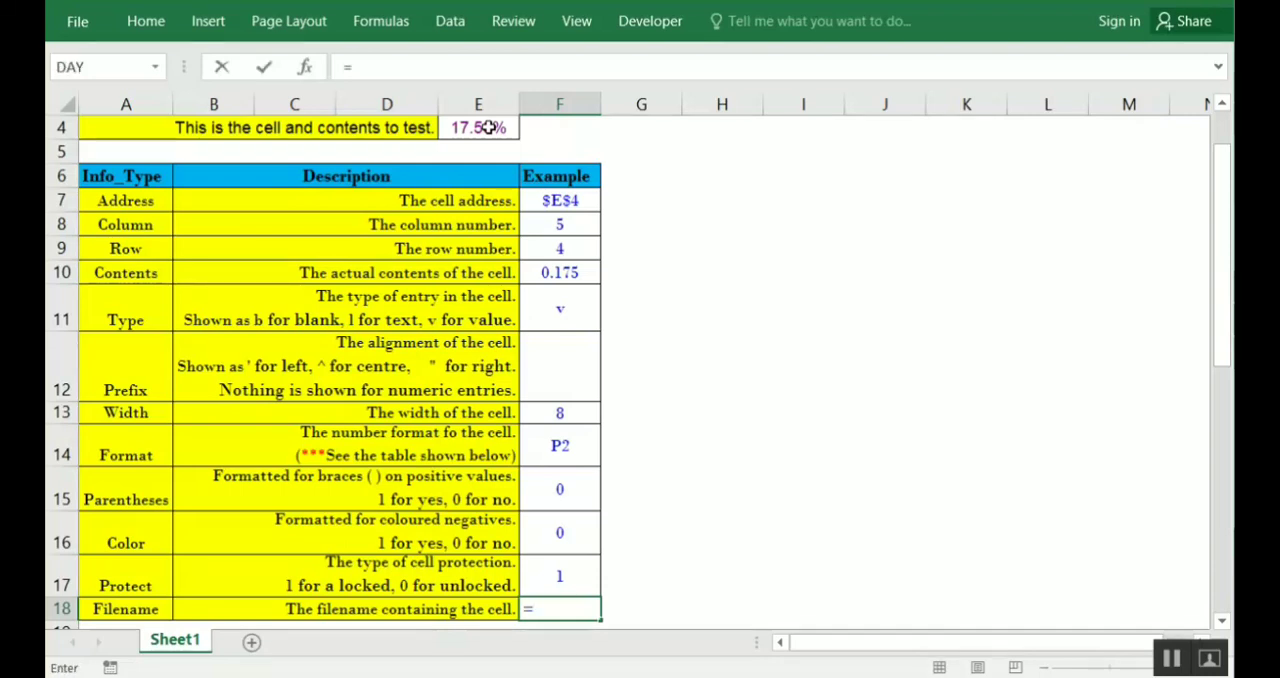
text(cell)
key(Tab)
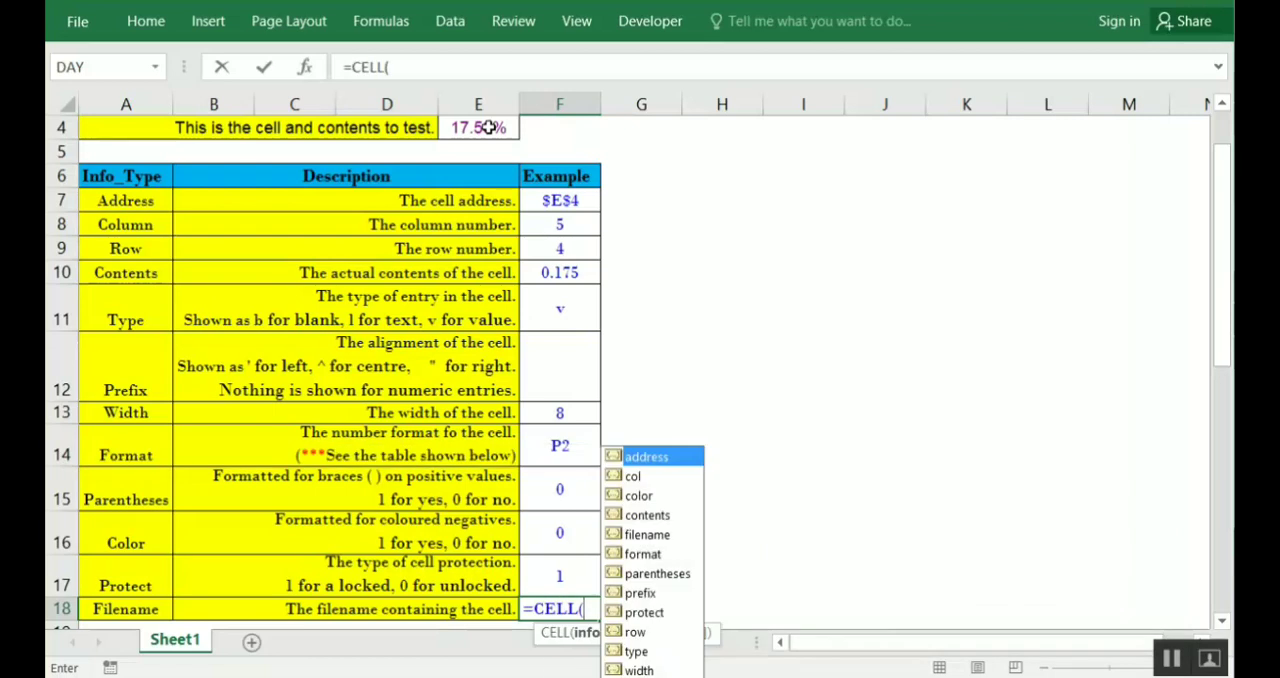
key(Down)
key(Down)
key(Down)
key(Down)
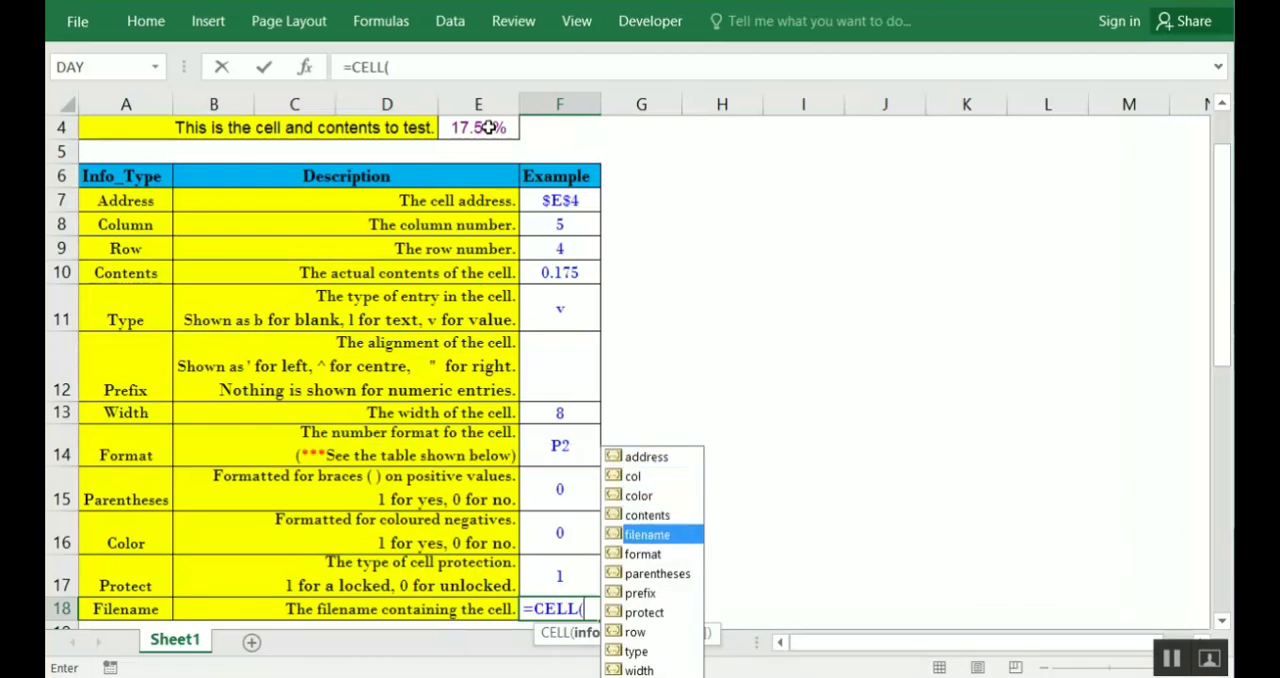
key(Tab)
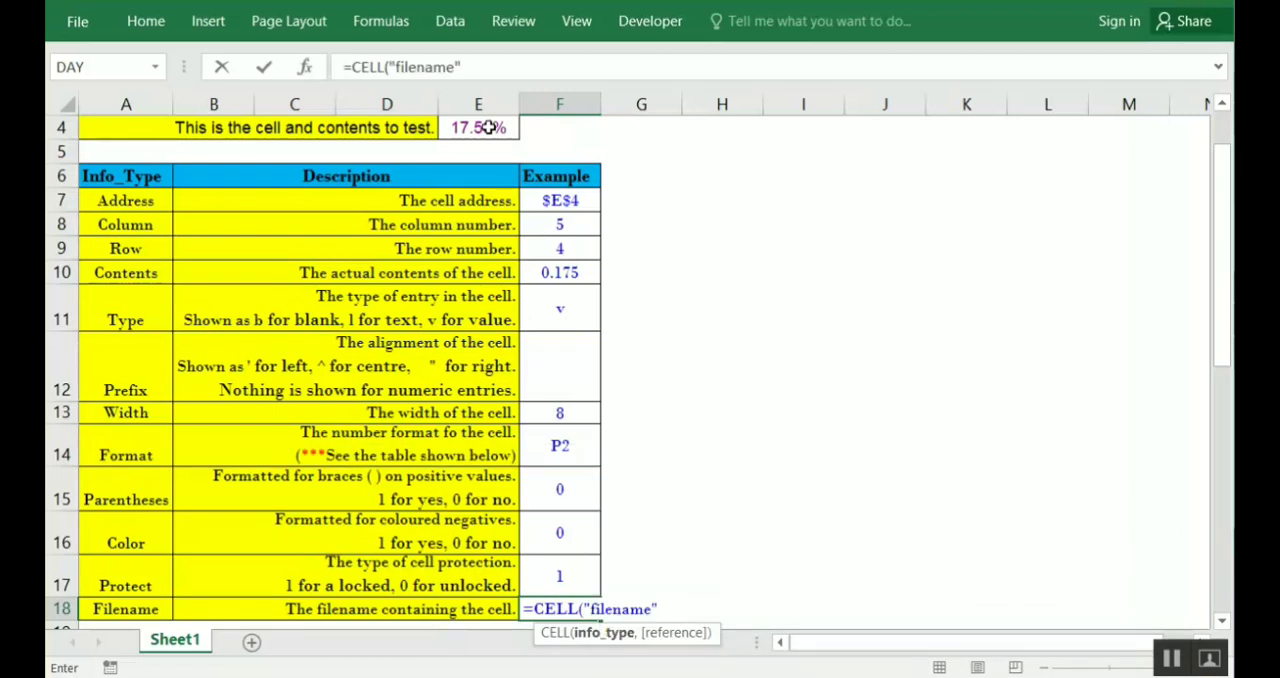
text(,)
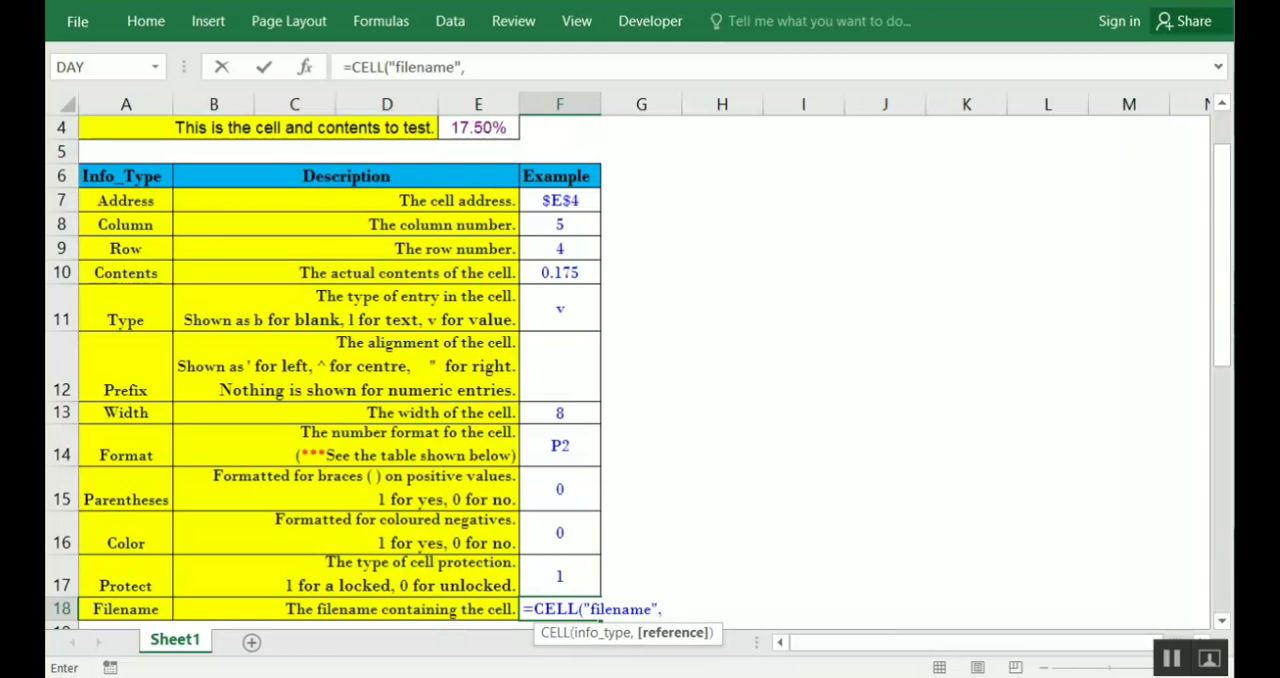
click(482, 128)
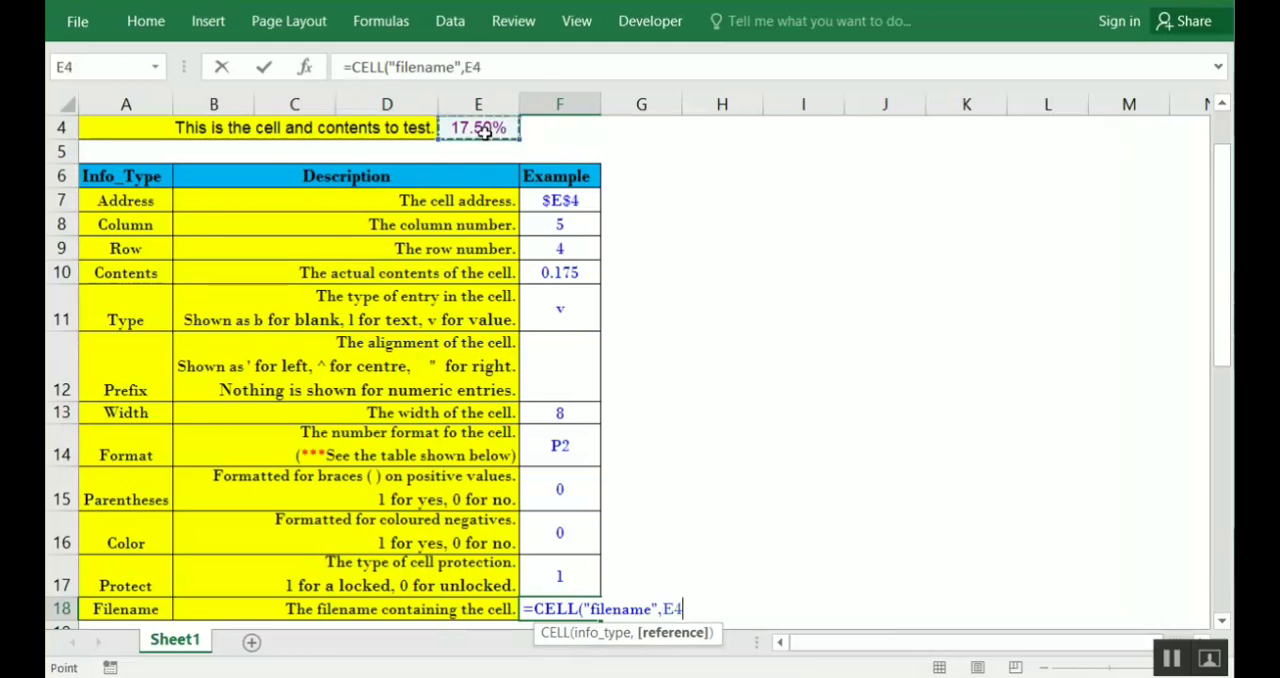
key(Return)
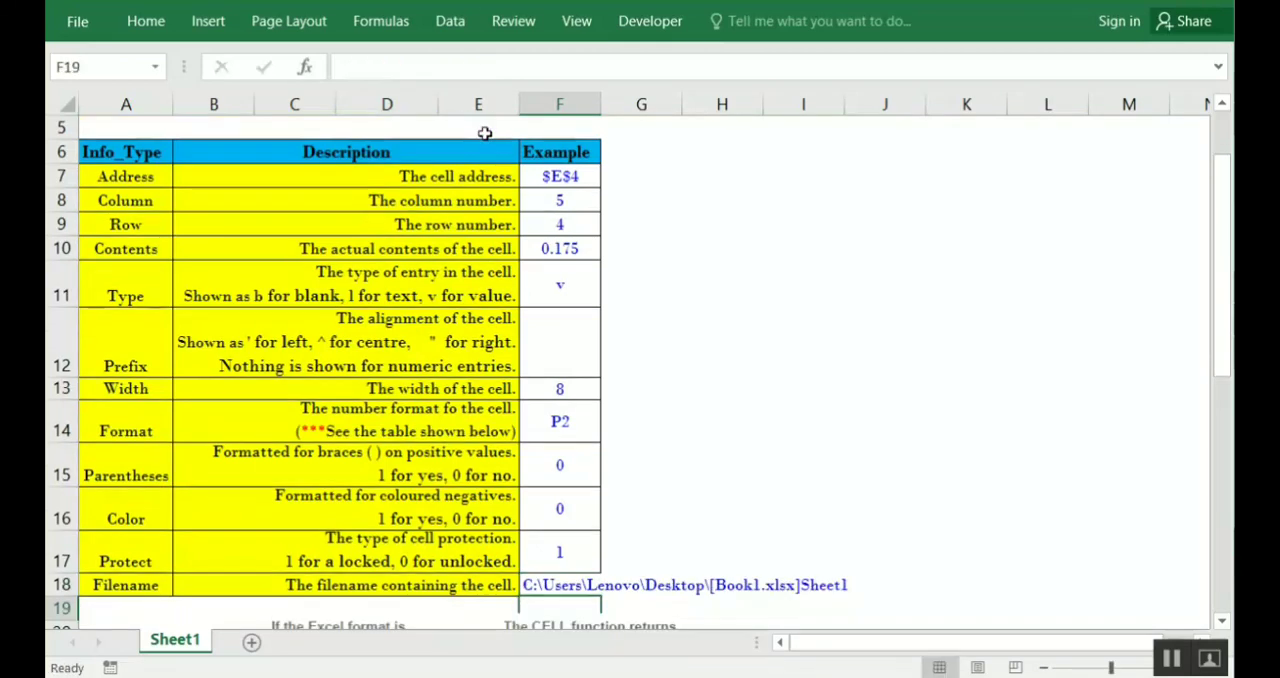
key(Up)
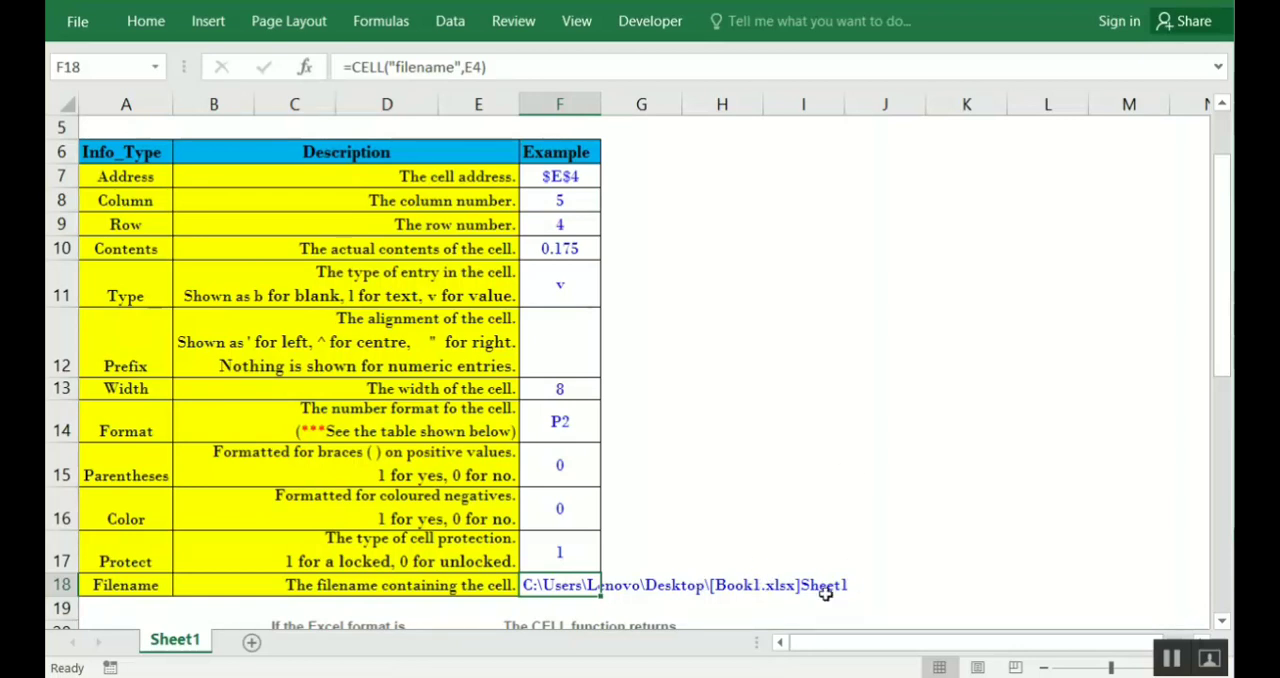
Review the completed info type table from the Address row and return to the start of the sheet
click(695, 310)
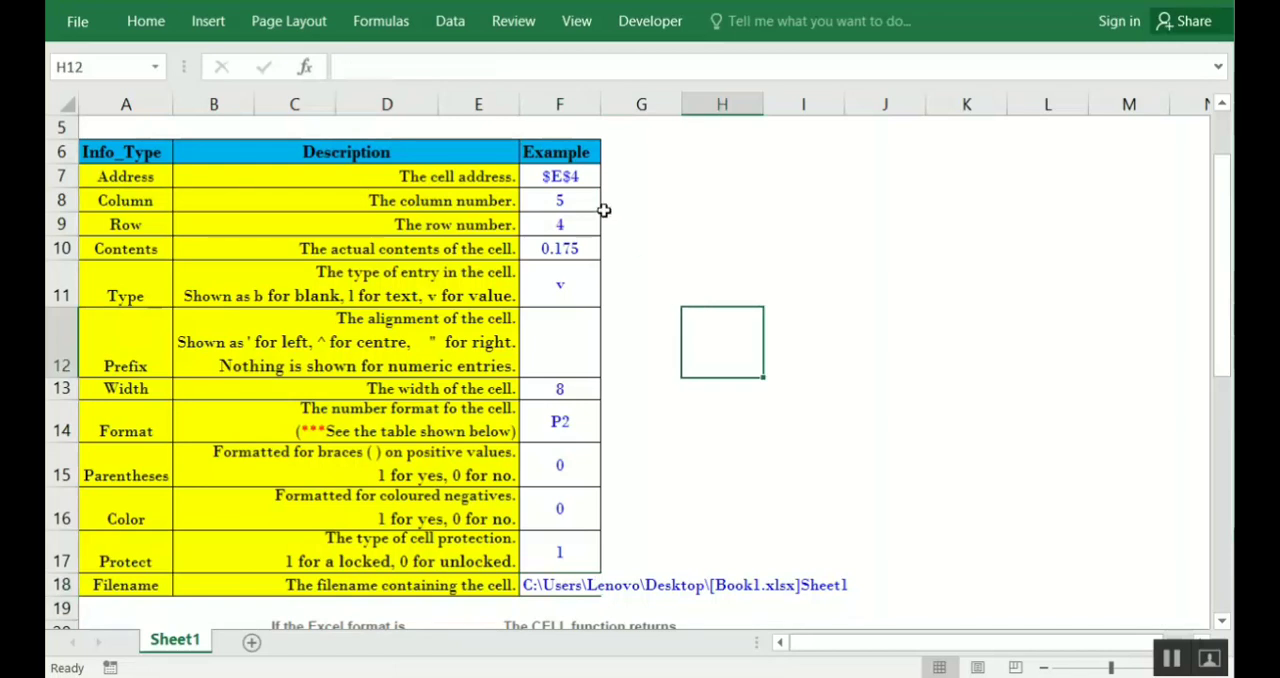
click(576, 177)
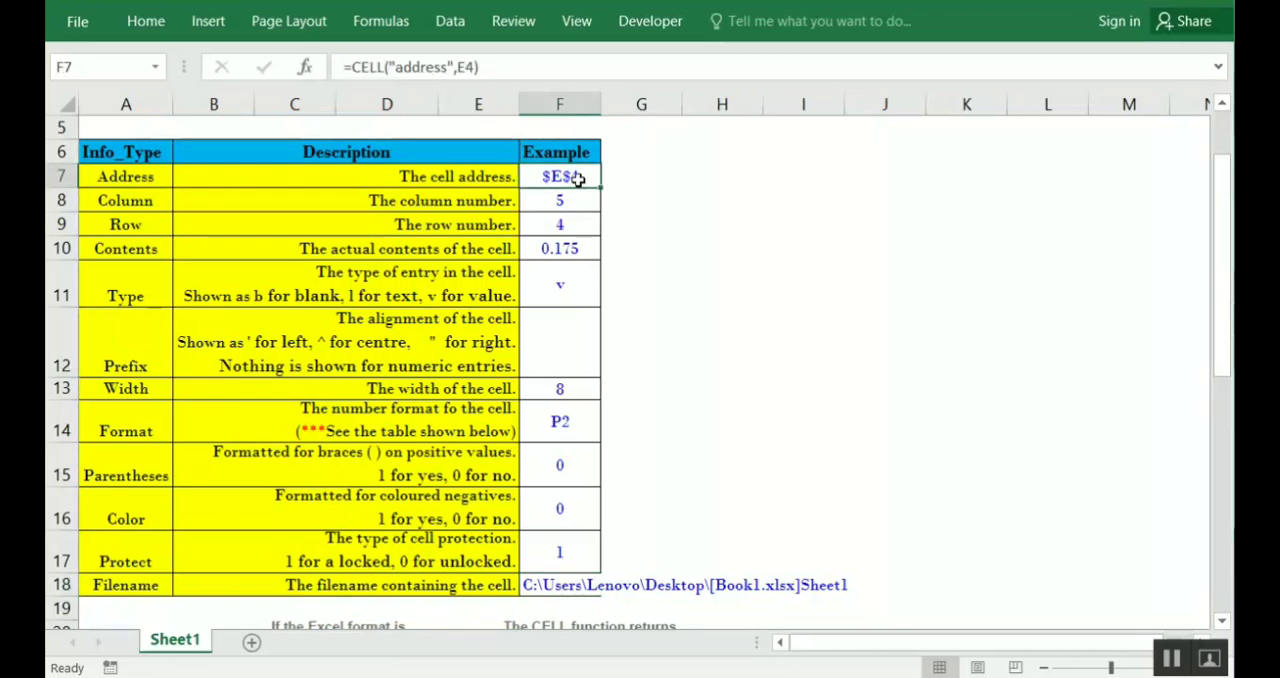
key(Left)
key(Left)
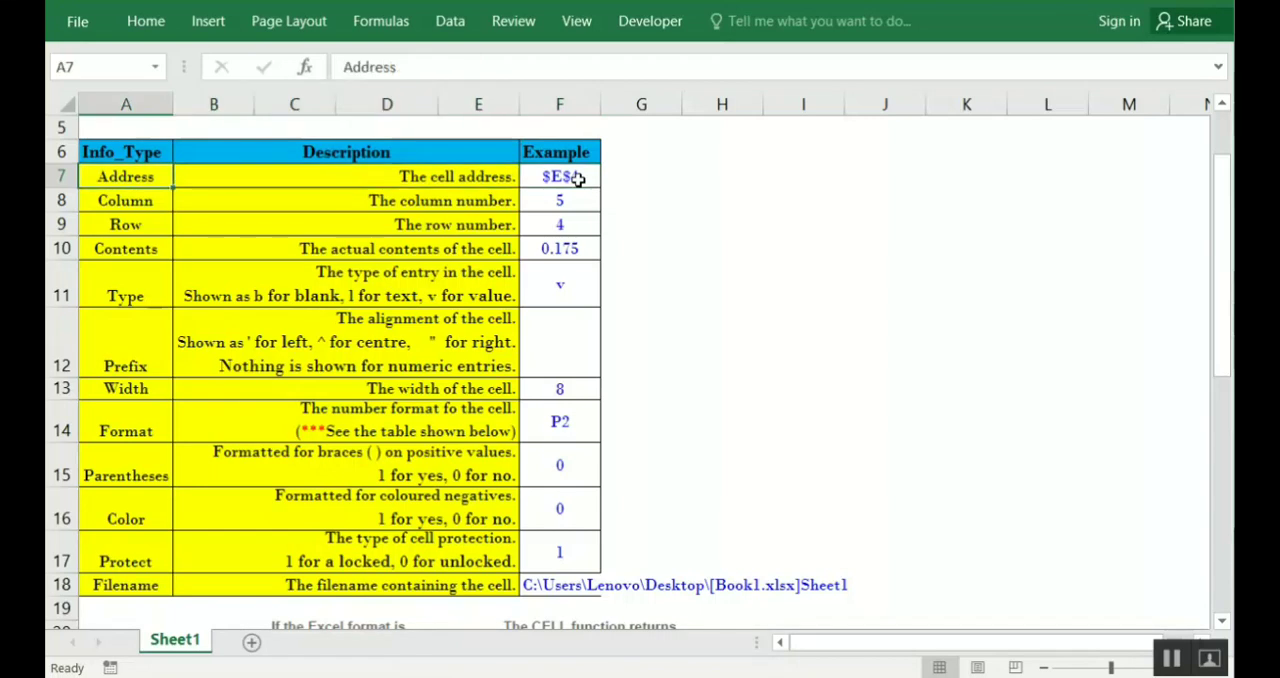
key(ctrl+shift+Down)
key(Up)
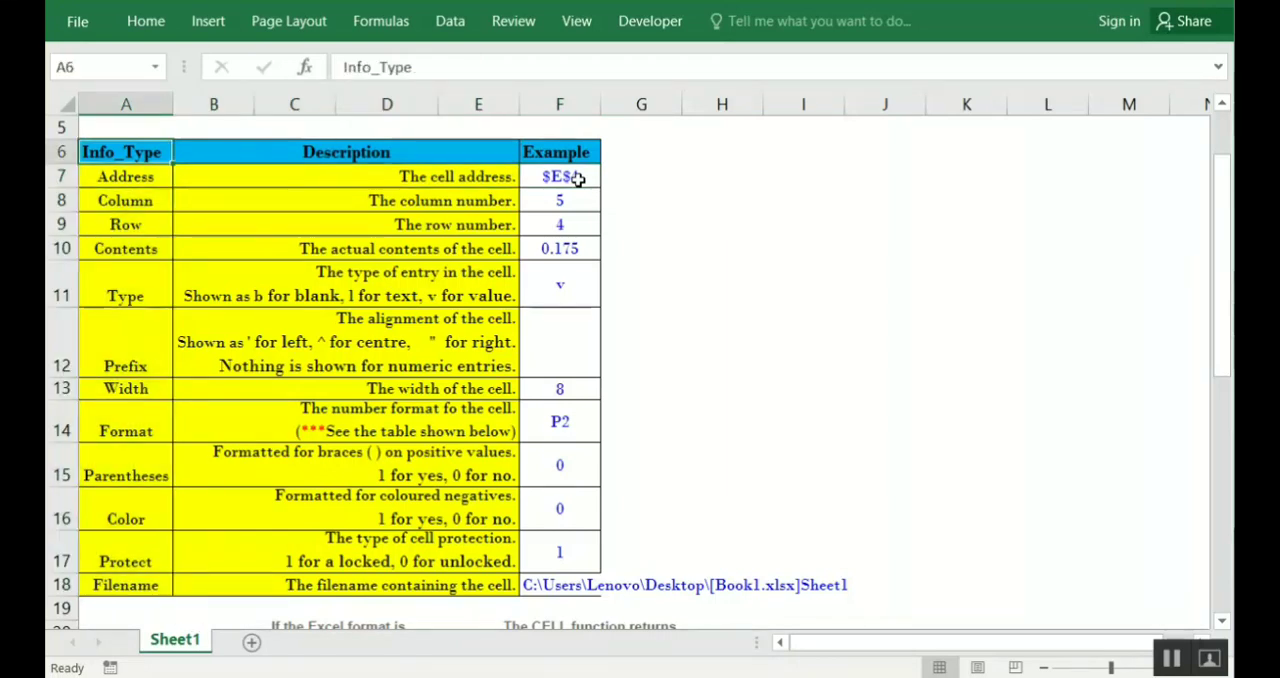
key(ctrl+Home)
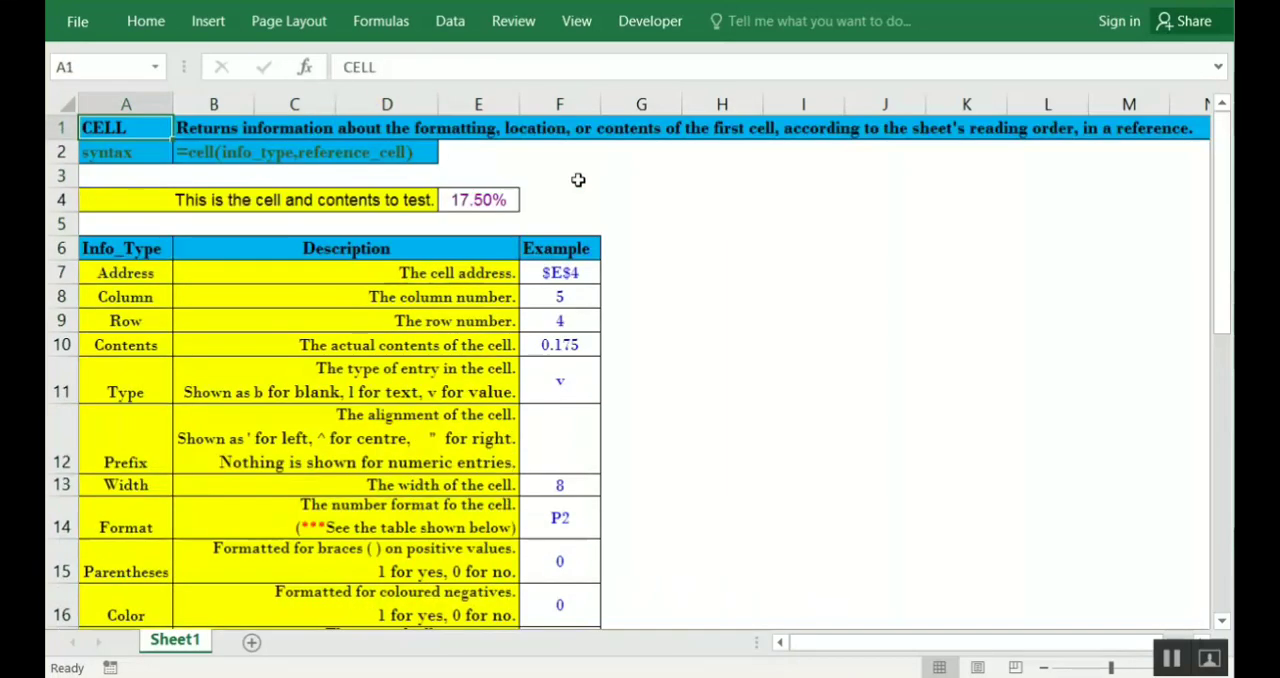
click(677, 347)
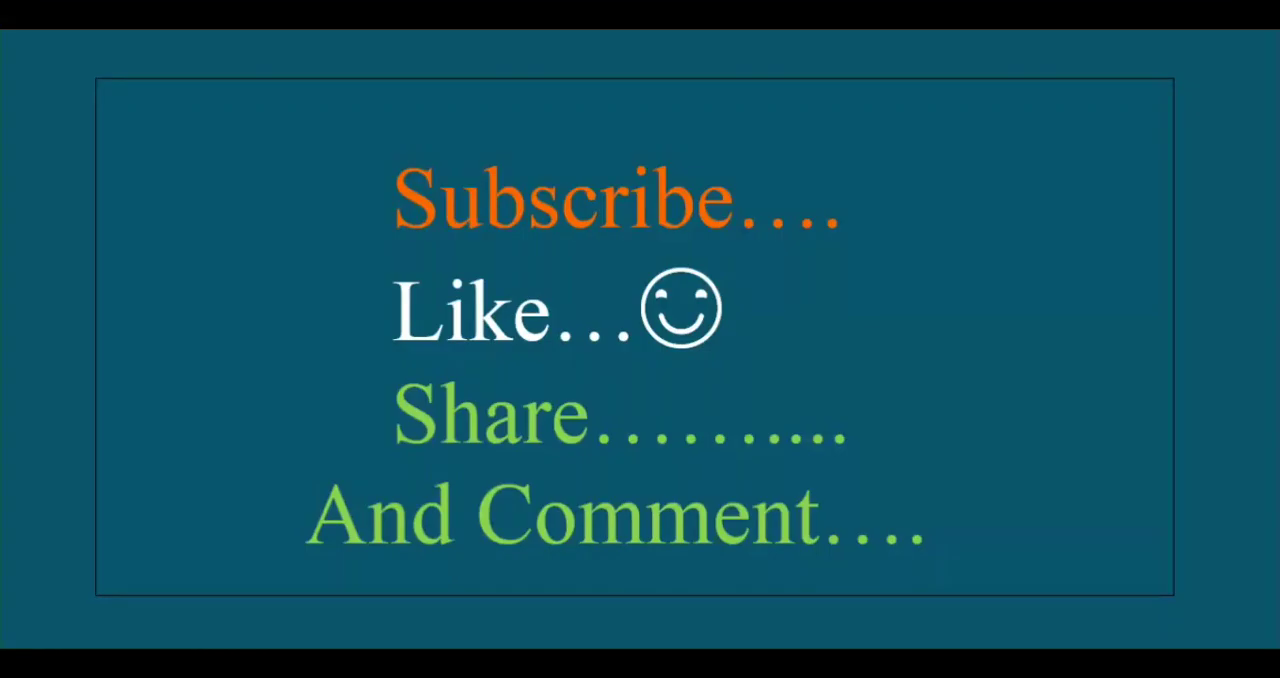